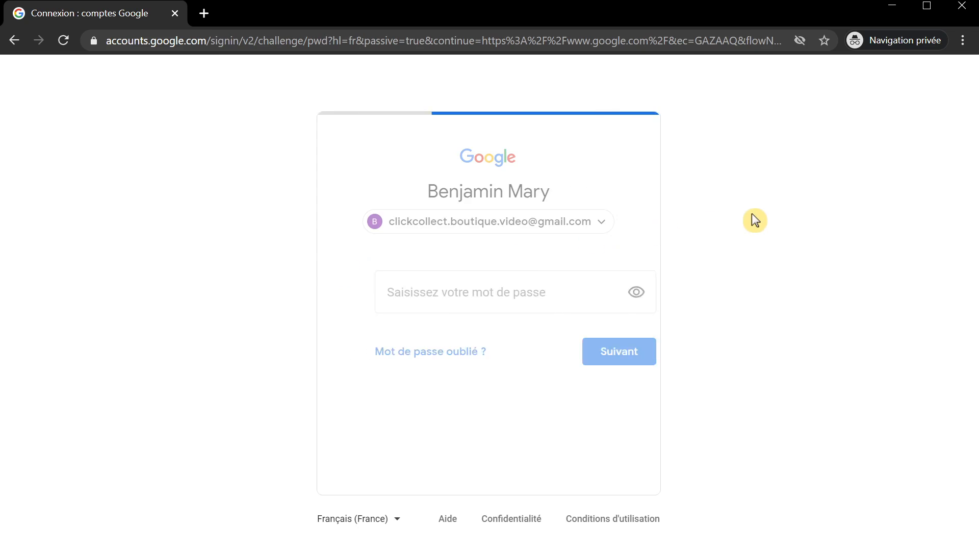
- Sign in to the Google account and move Sheets to the top of the Google apps list
key(ctrl+v)
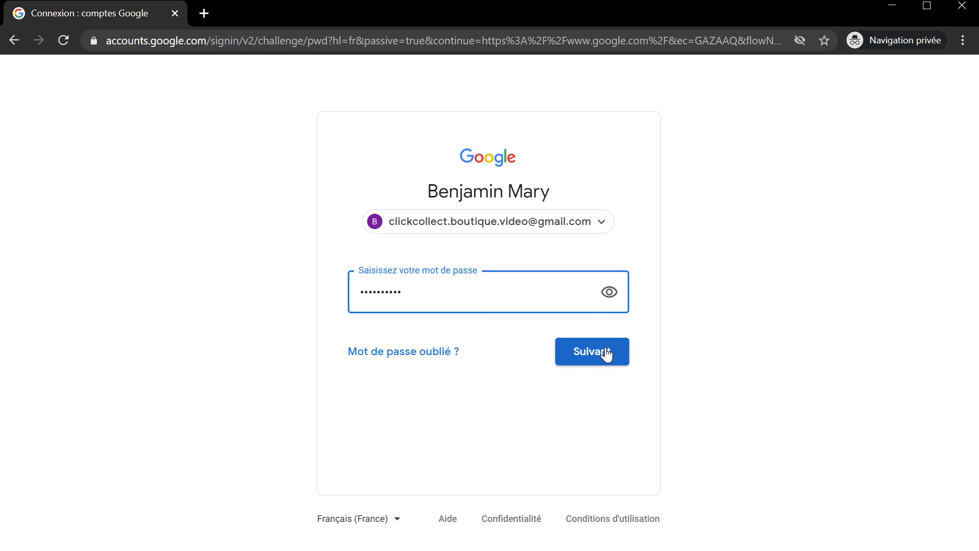
click(603, 354)
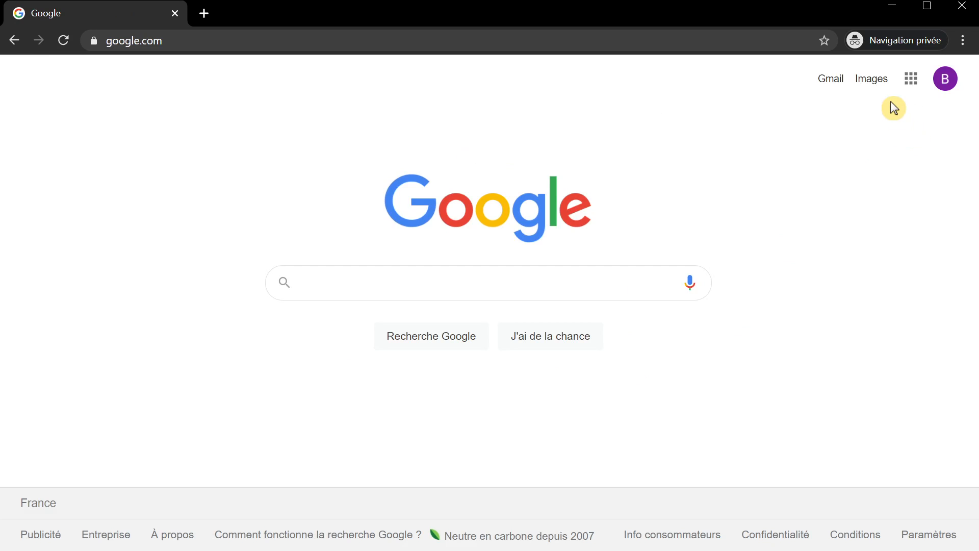
click(914, 85)
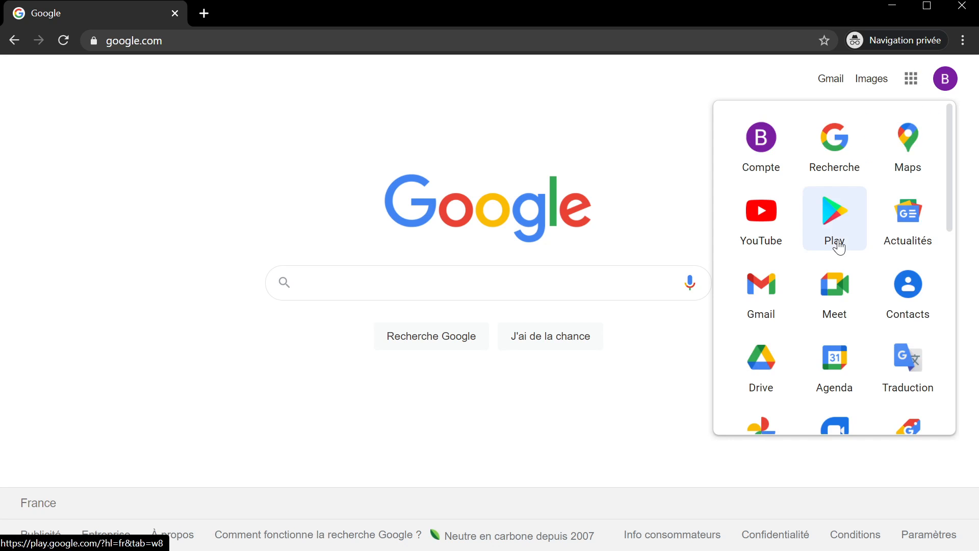
scroll(838, 245, down, 3)
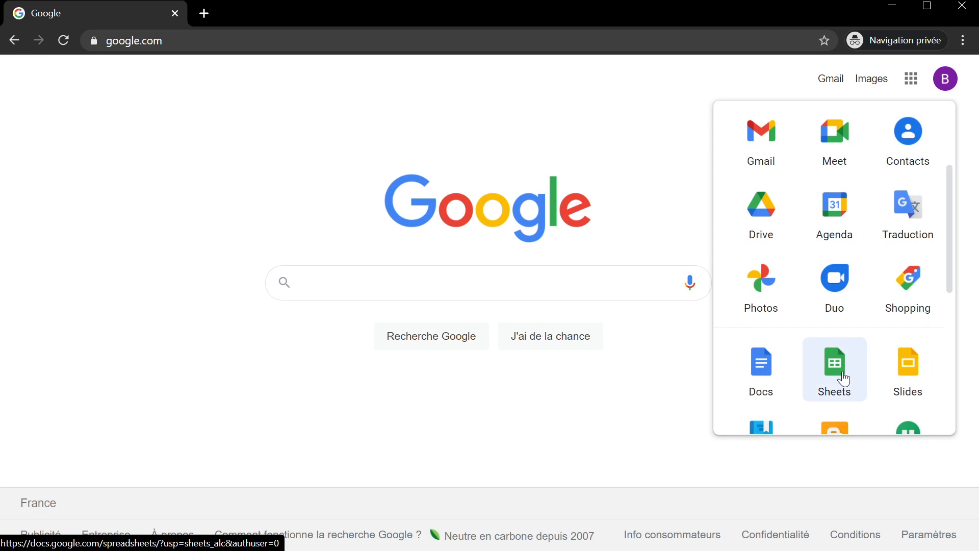
drag(839, 372, 823, 141)
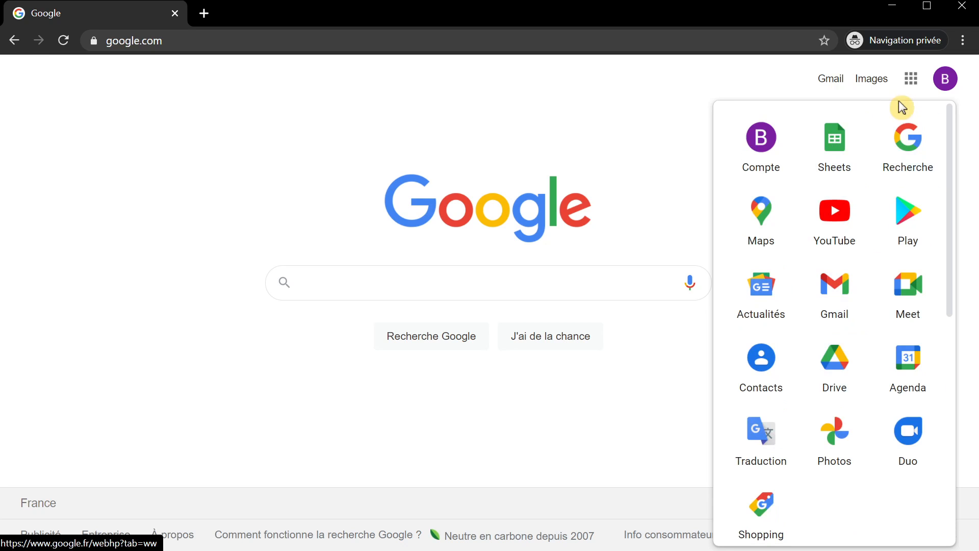
- Launch Google Sheets from the Google apps list
click(914, 85)
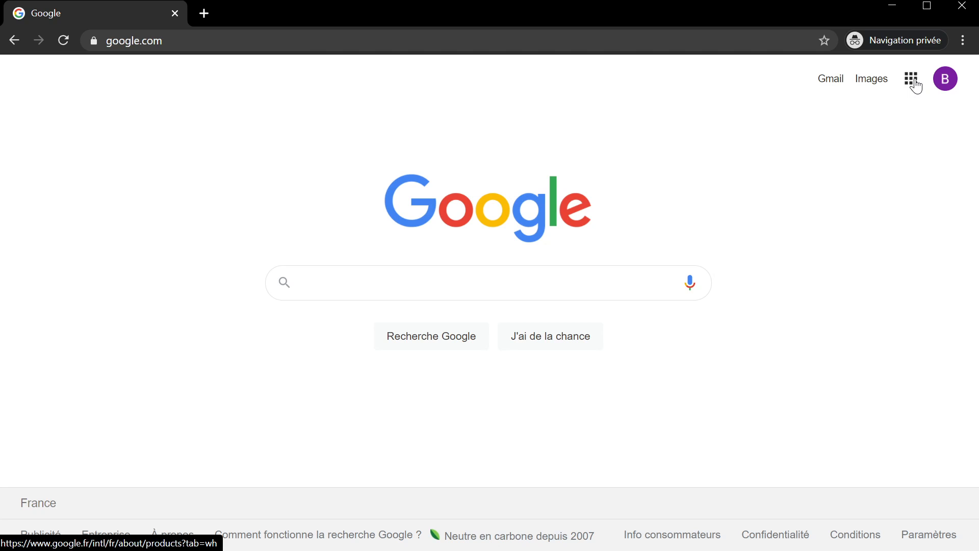
click(914, 83)
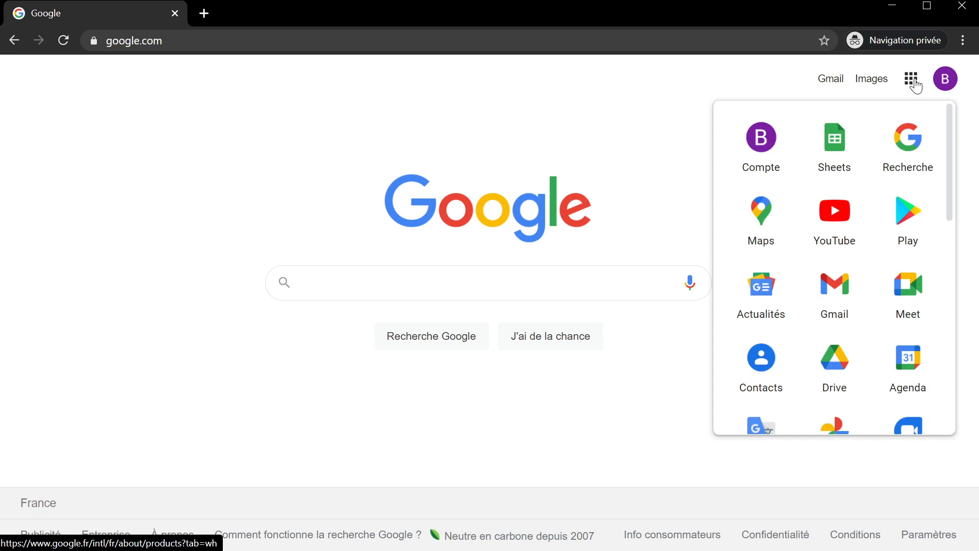
click(837, 150)
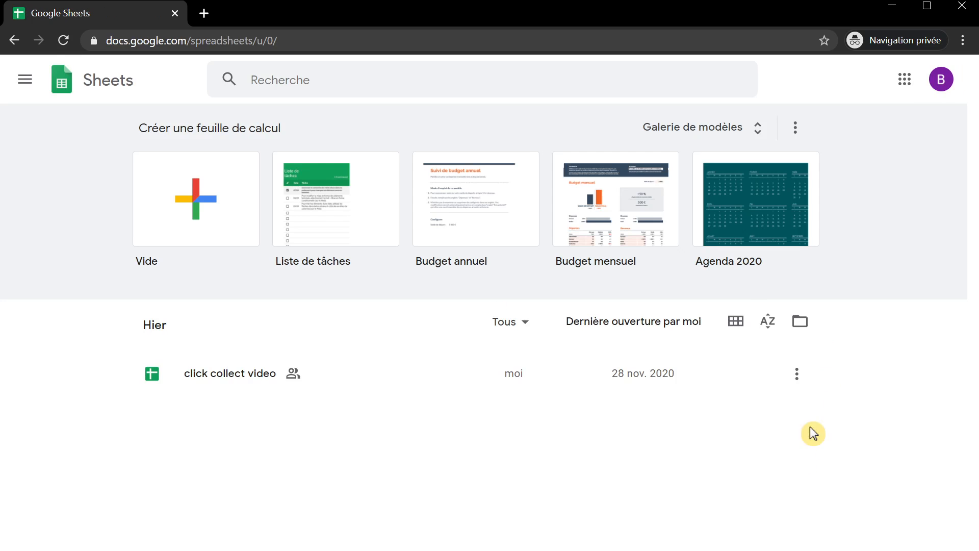
- Open 'click collect video' and follow the shop URL in cell C4 of the parametres sheet into a new tab
click(208, 389)
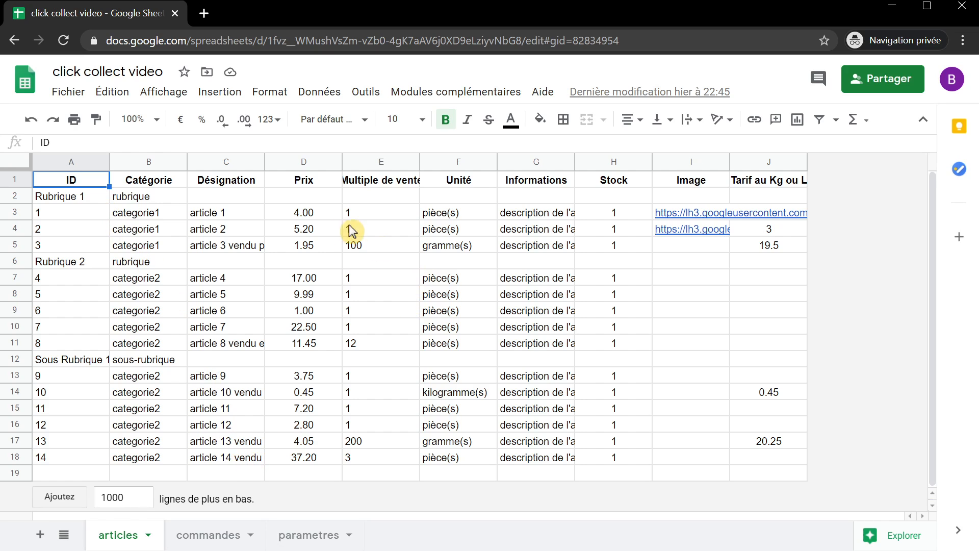
click(305, 538)
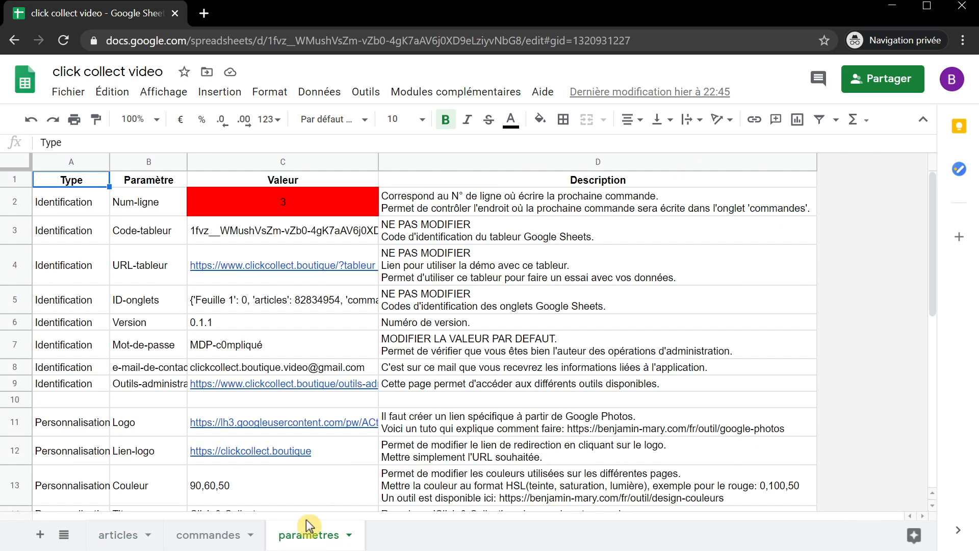
click(254, 276)
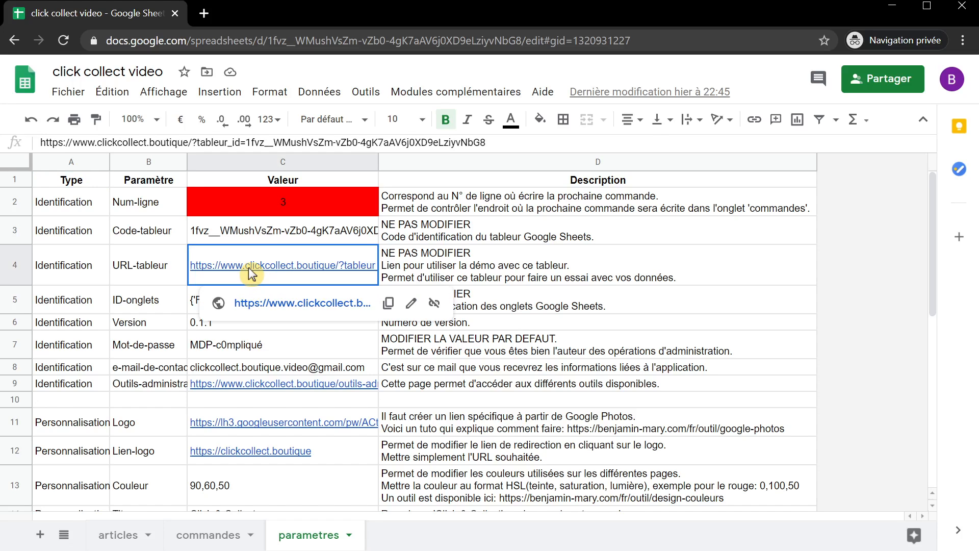
click(270, 304)
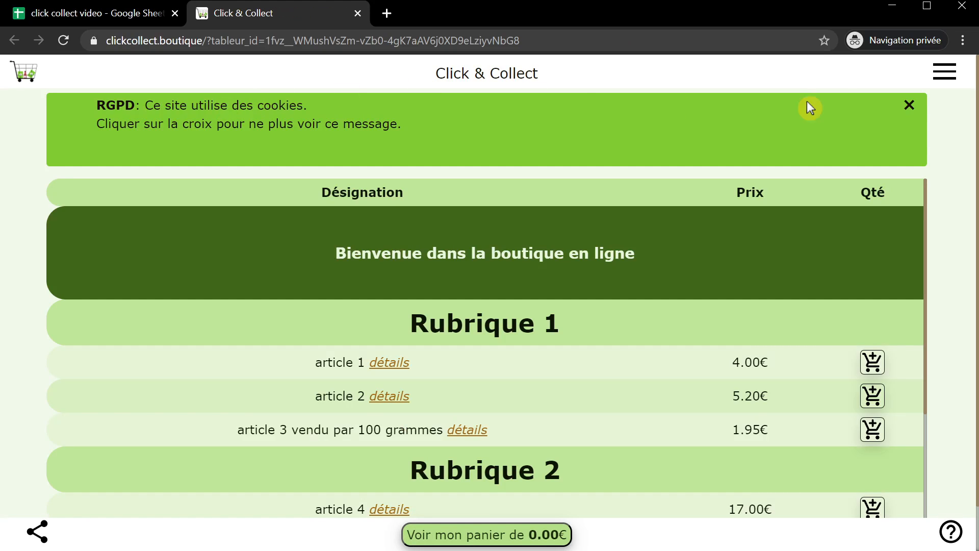
- Dismiss the RGPD cookie notice and look up Rubrique 1 (A2) and article 1 (C3) on the articles sheet
click(909, 105)
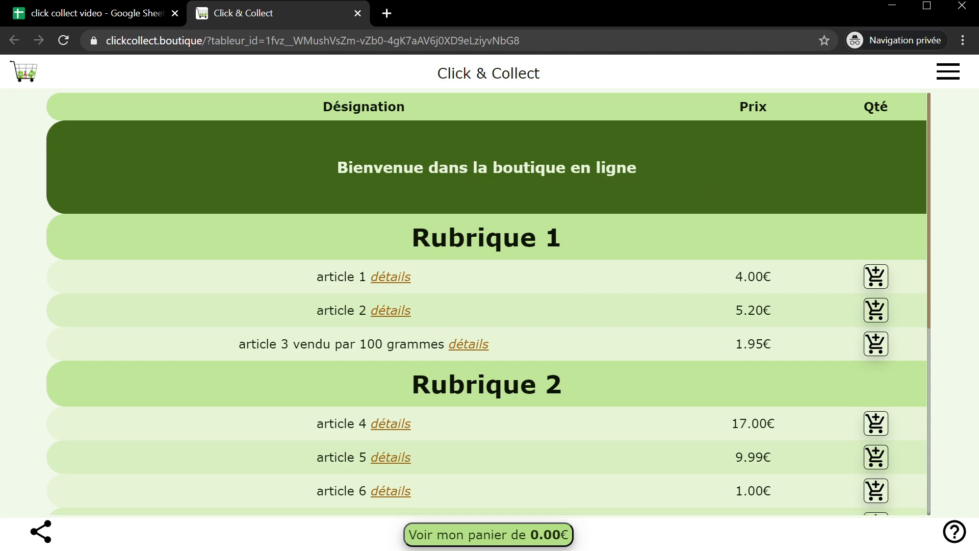
click(107, 15)
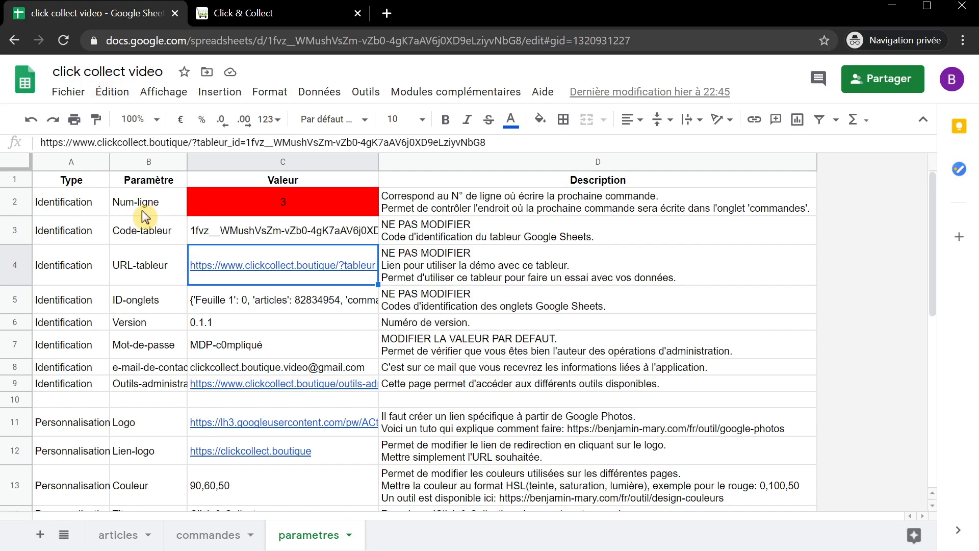
click(122, 536)
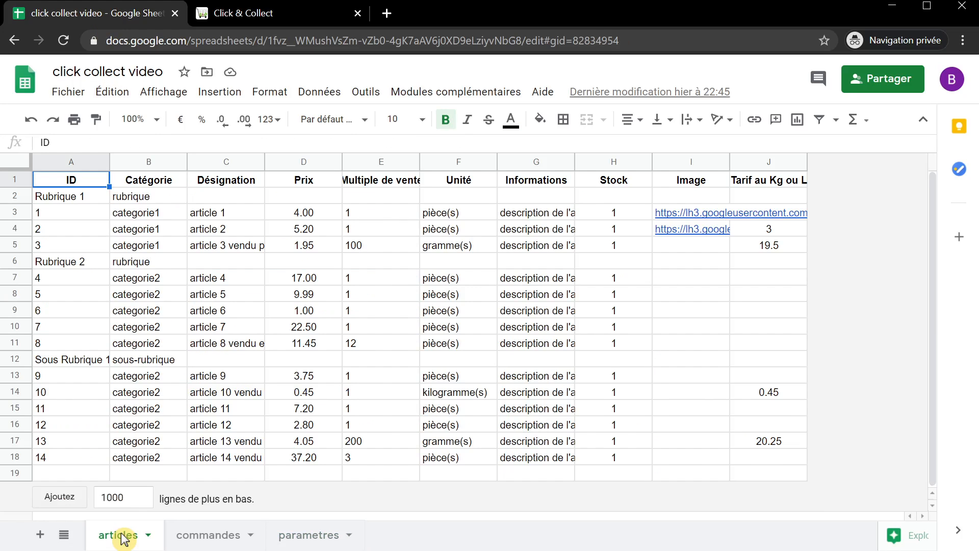
click(79, 195)
click(207, 220)
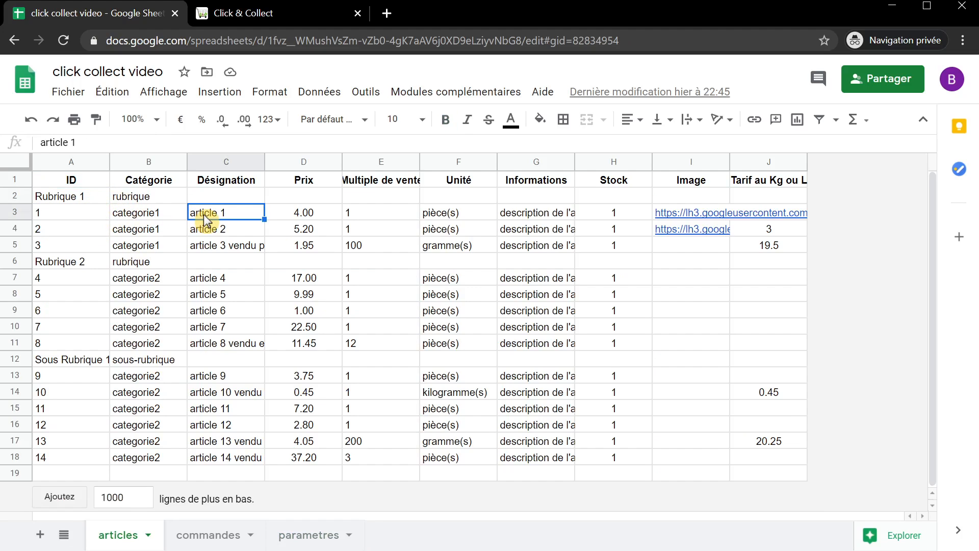
click(304, 15)
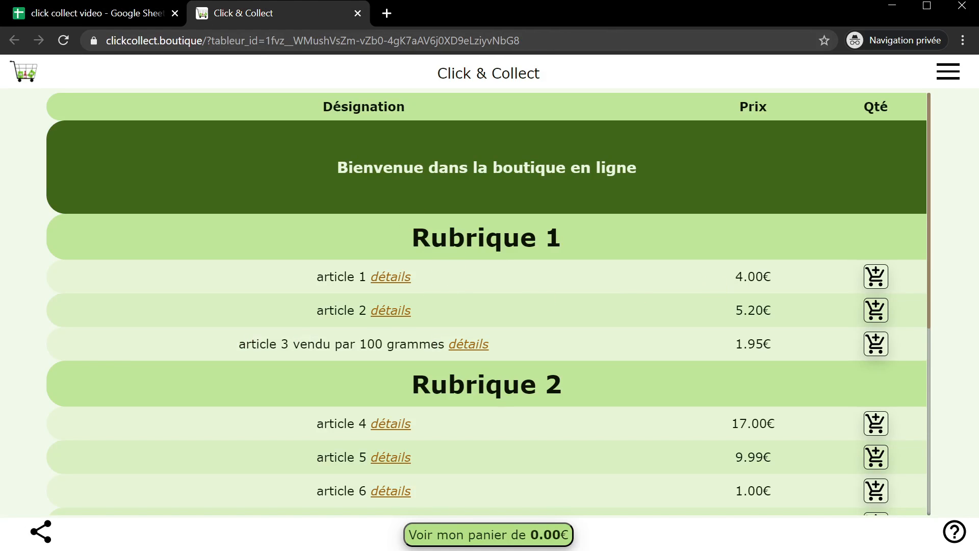
- Put 4 pieces of article 1 in the shop basket, totalling 16.00€
click(875, 278)
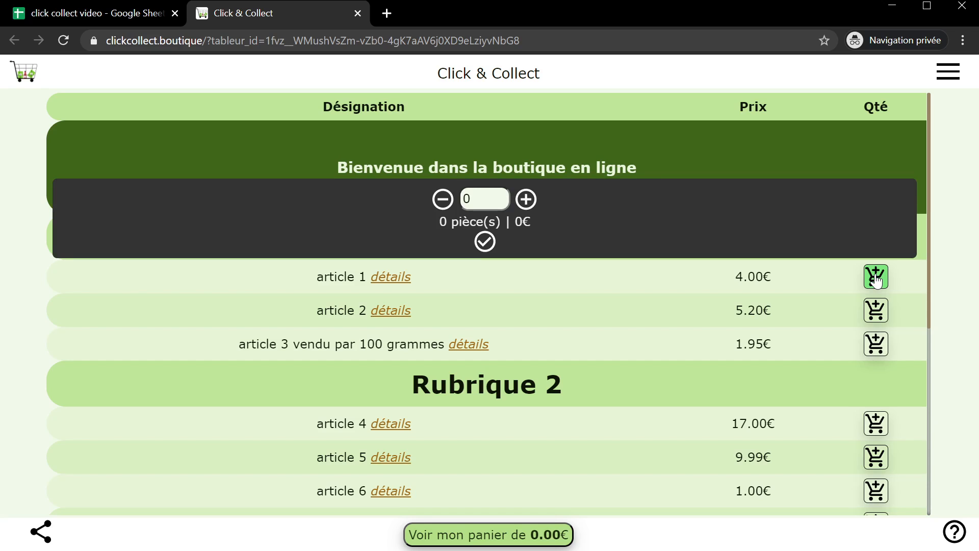
click(527, 203)
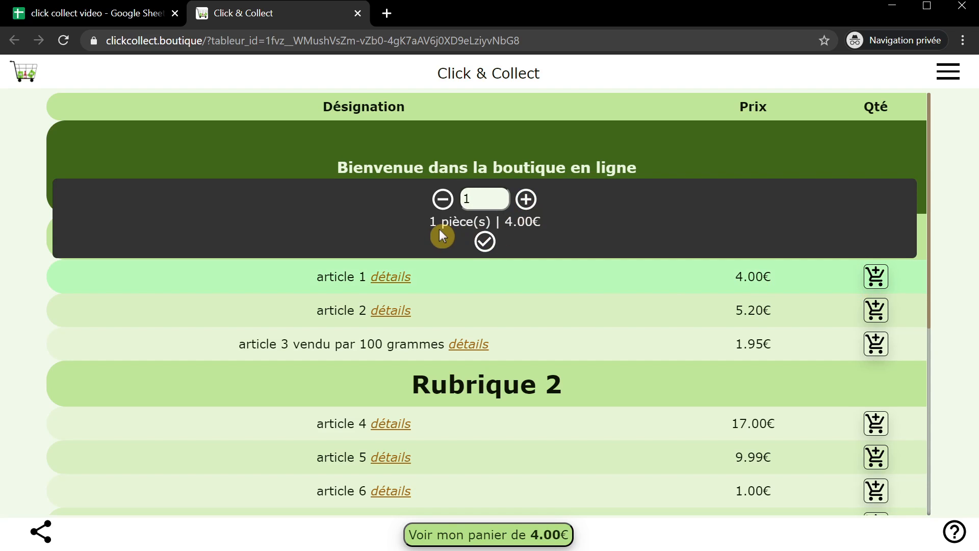
click(529, 204)
click(530, 200)
click(530, 200)
click(484, 242)
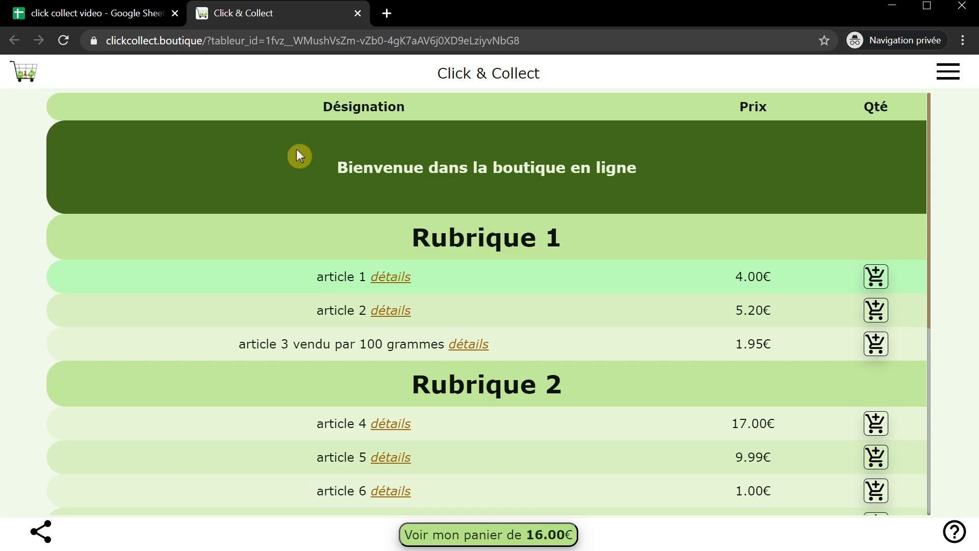
click(134, 16)
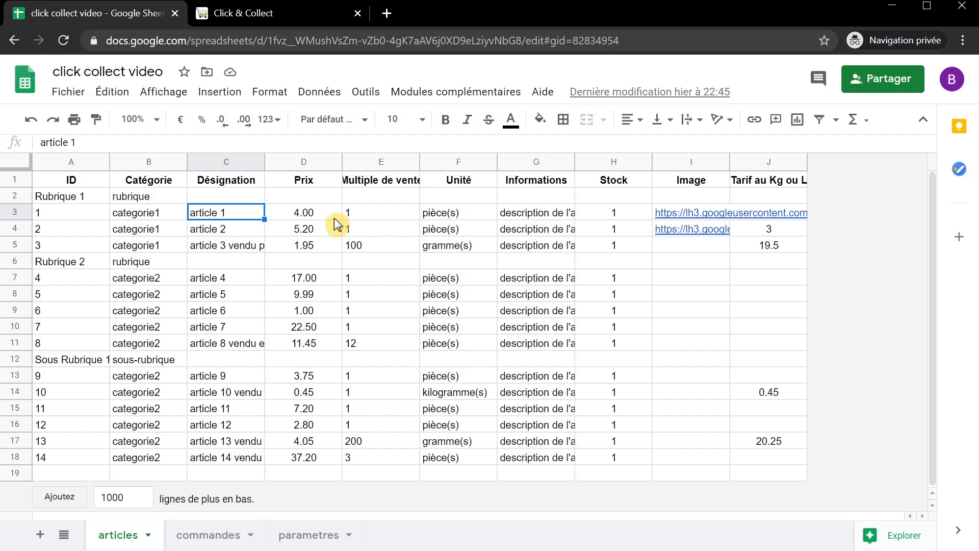
- Inspect article 1's price and multiple (D3, E3) and article 3's 1.95 price per 100 gramme(s)
click(314, 212)
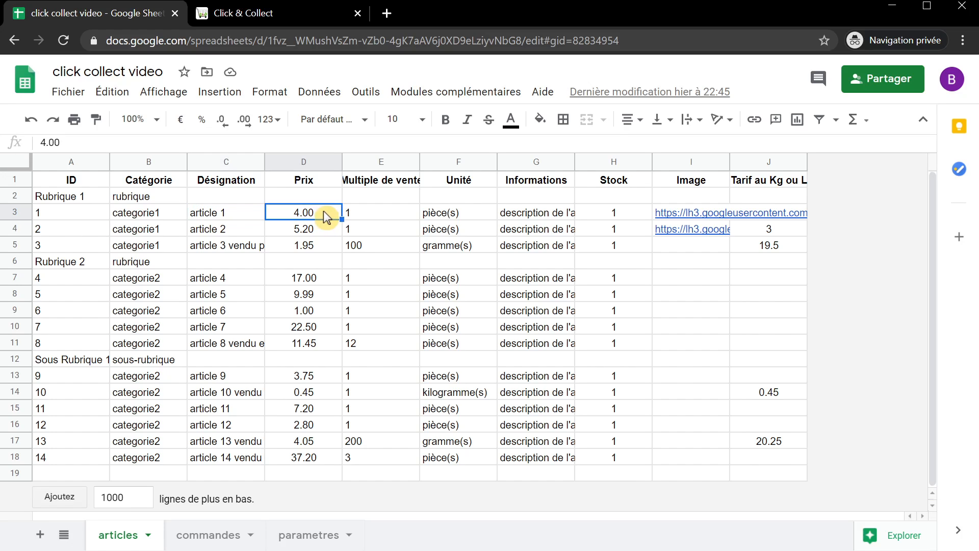
click(375, 212)
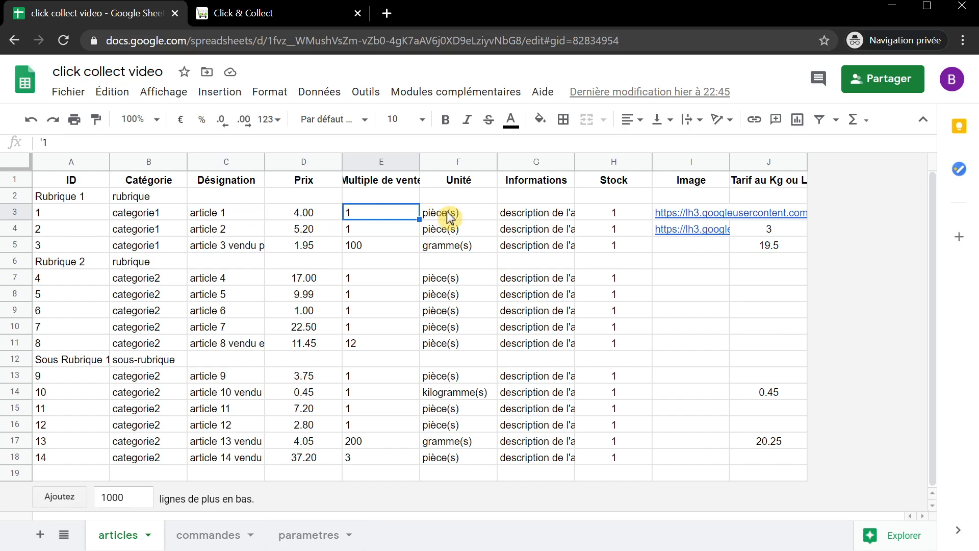
click(247, 250)
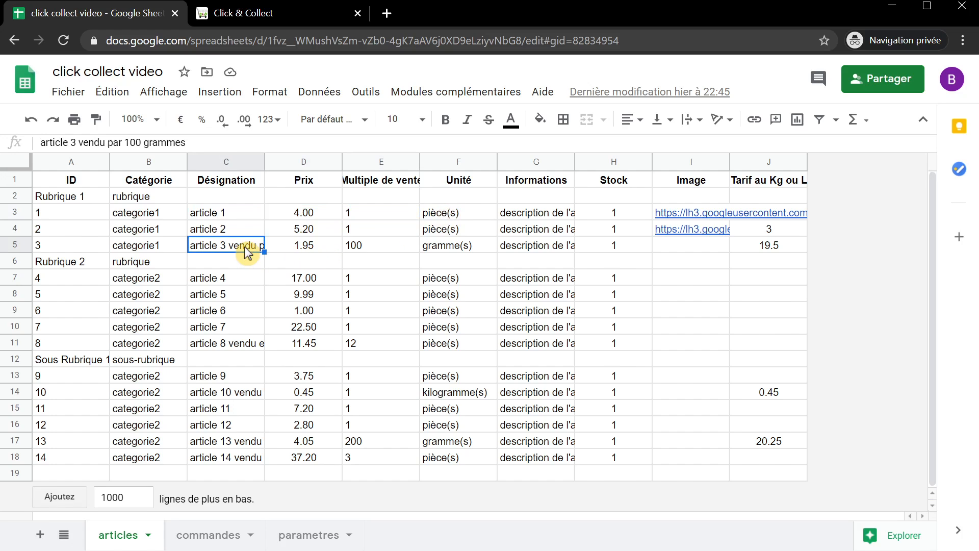
click(316, 247)
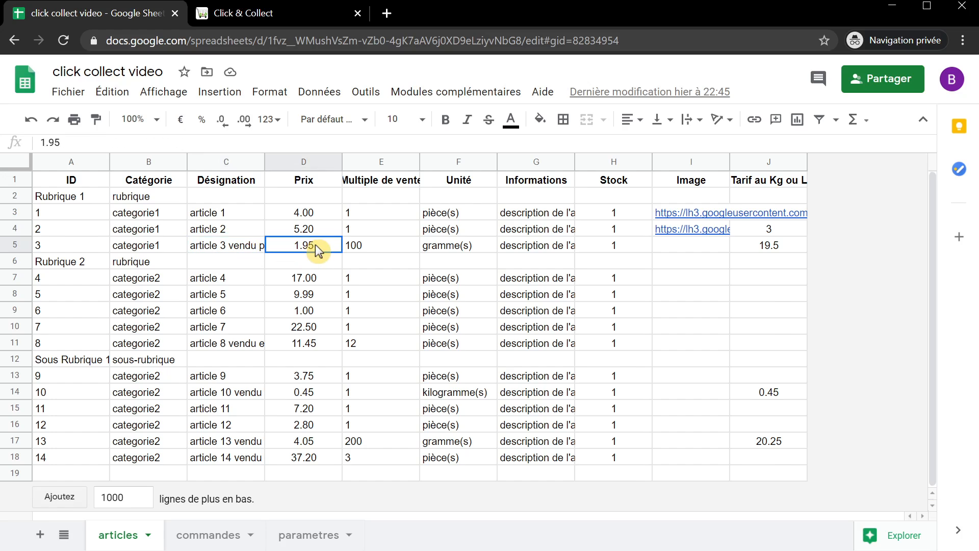
click(395, 246)
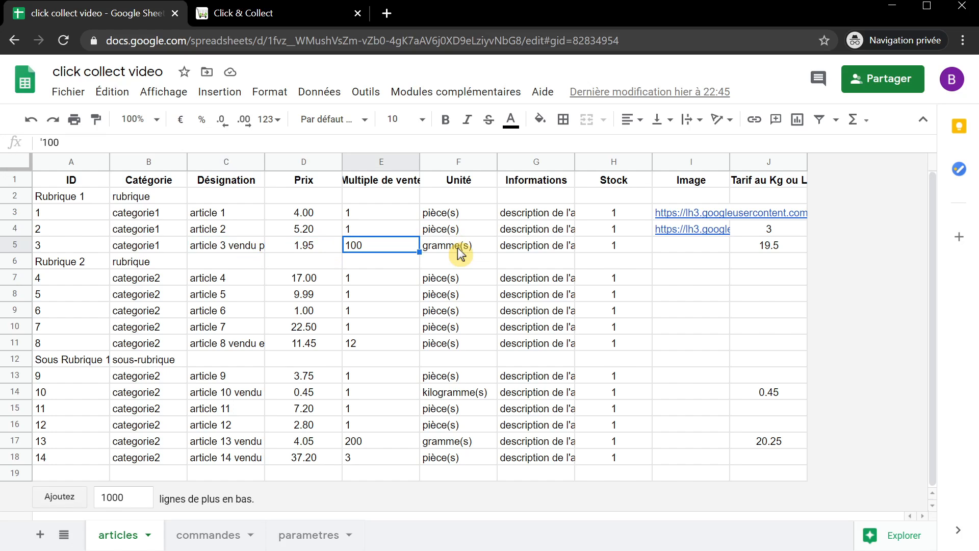
- Add 400 grammes of article 3 to the basket, bringing the total to 23.80€
click(263, 17)
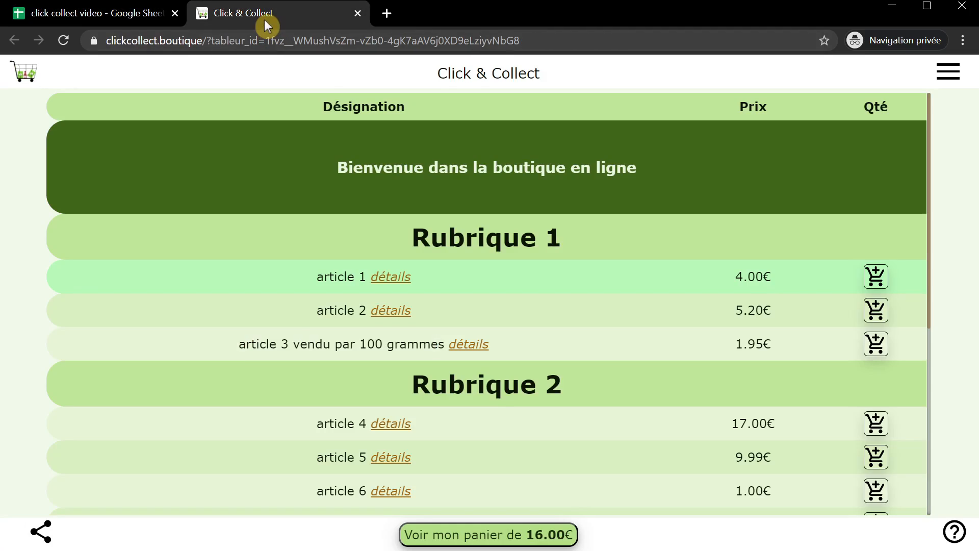
click(876, 344)
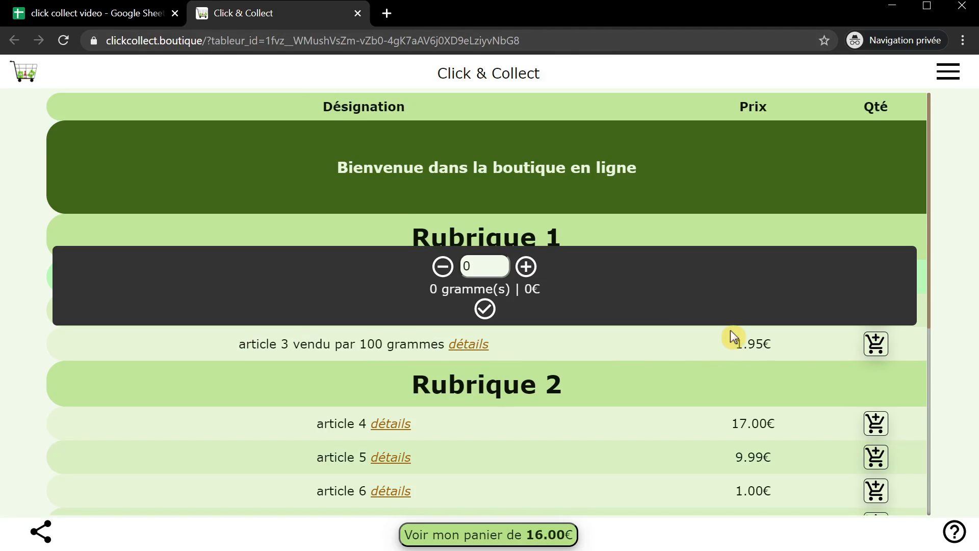
click(526, 267)
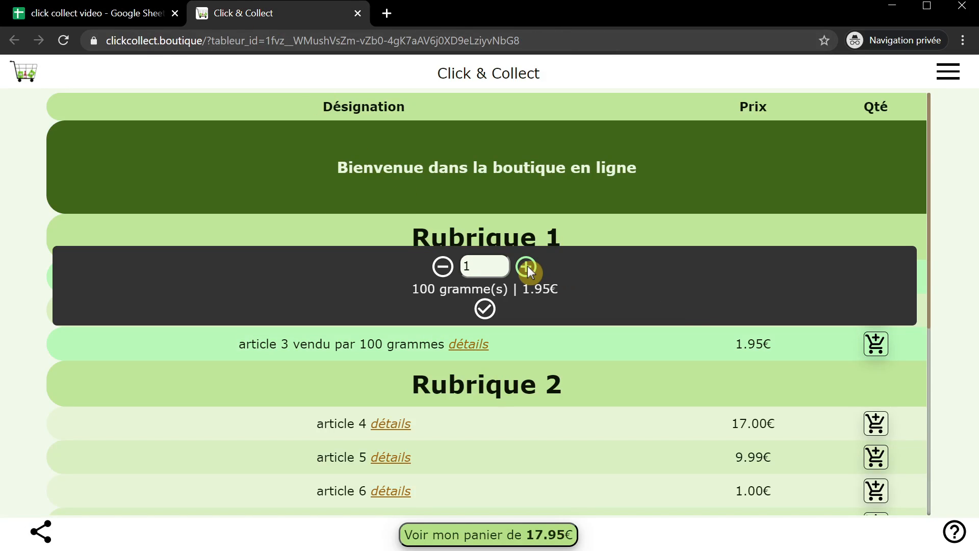
click(526, 267)
click(526, 267)
click(526, 267)
click(487, 310)
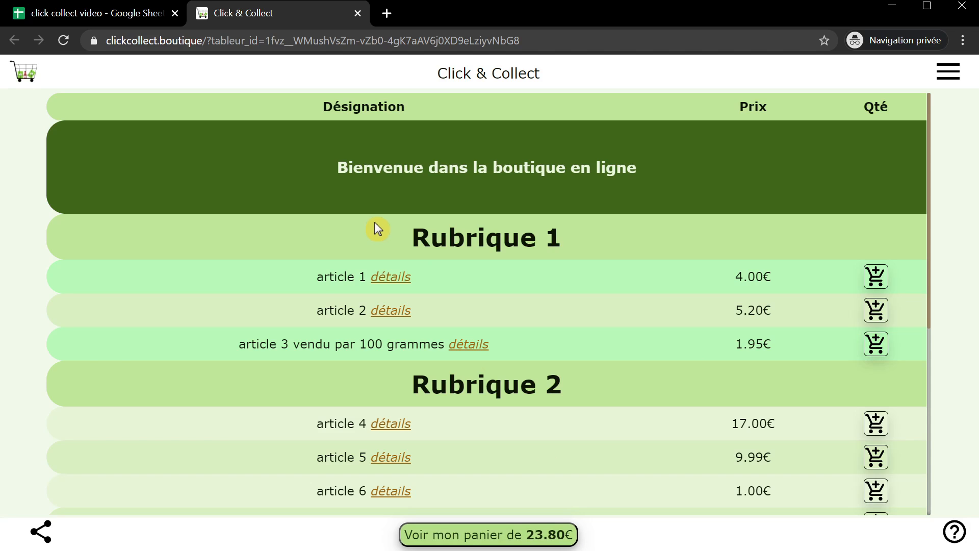
click(124, 12)
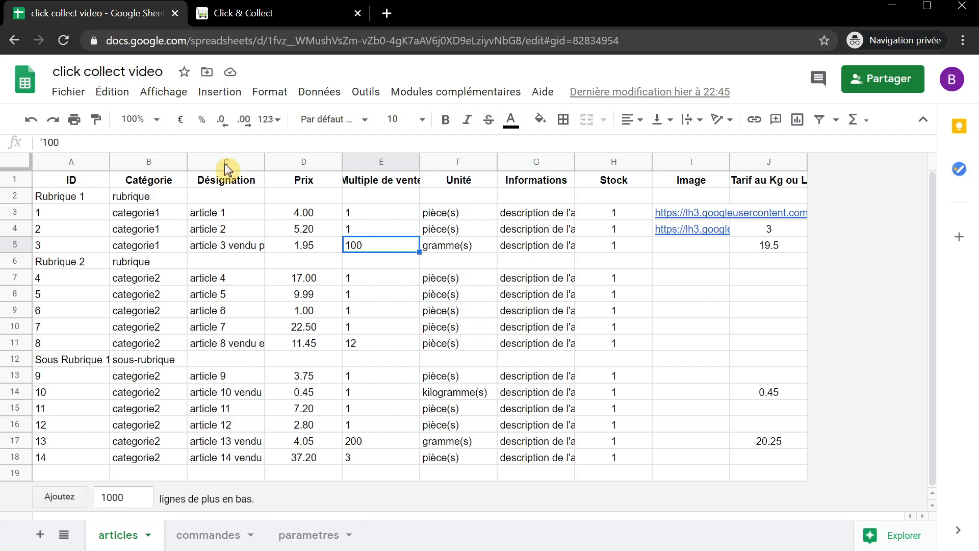
- Replace 'Rubrique 1' in cell A2 with the heading 'Offres Hebdomadaires'
click(97, 197)
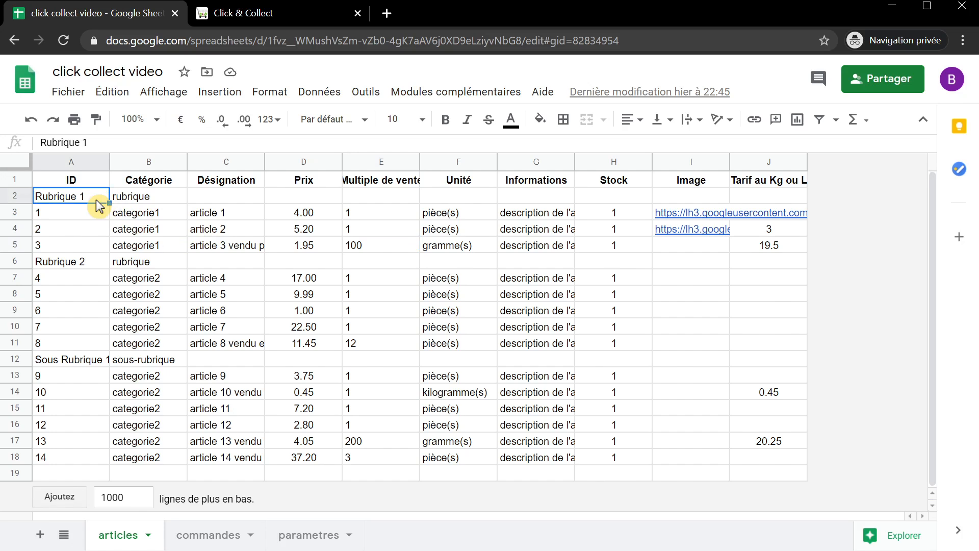
text(Off)
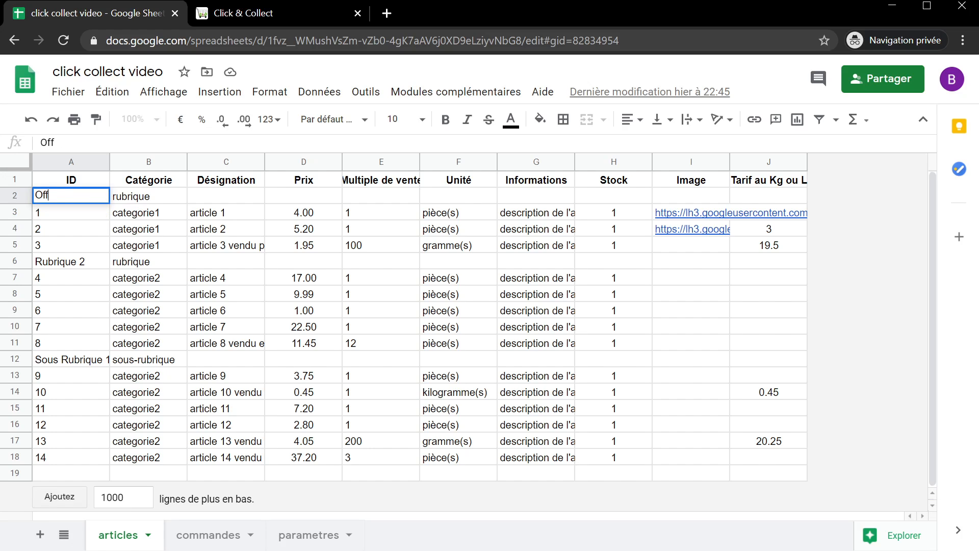
text(res Hebodm)
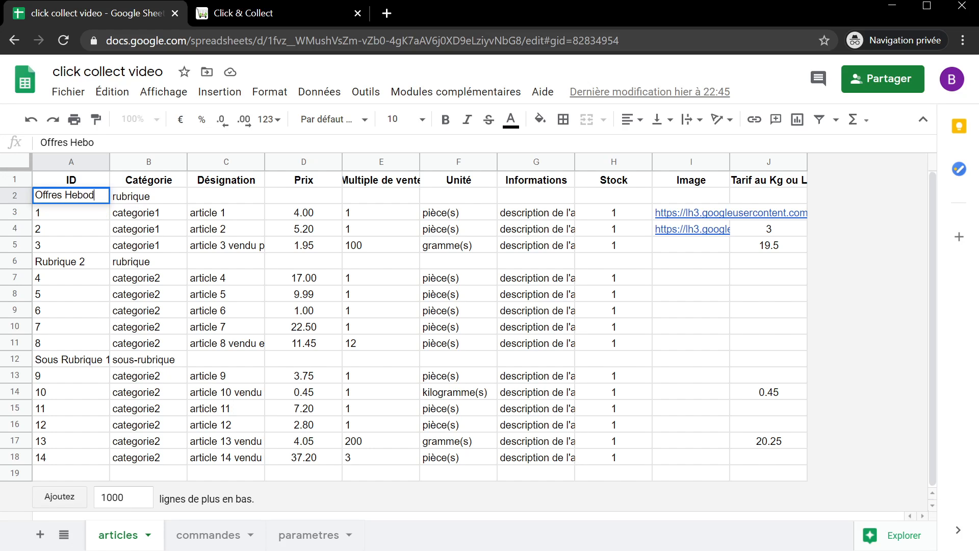
key(BackSpace)
key(BackSpace)
key(BackSpace)
text(domadaires)
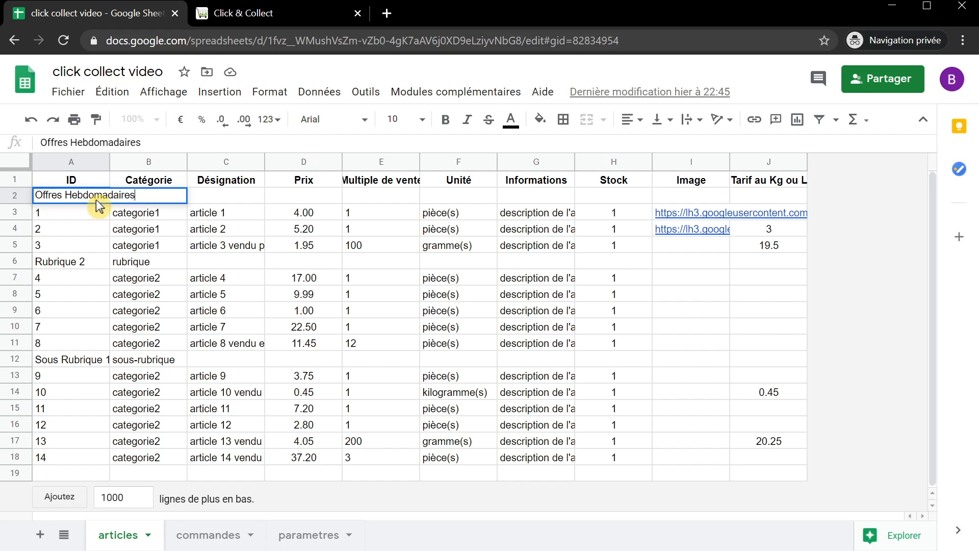
key(Return)
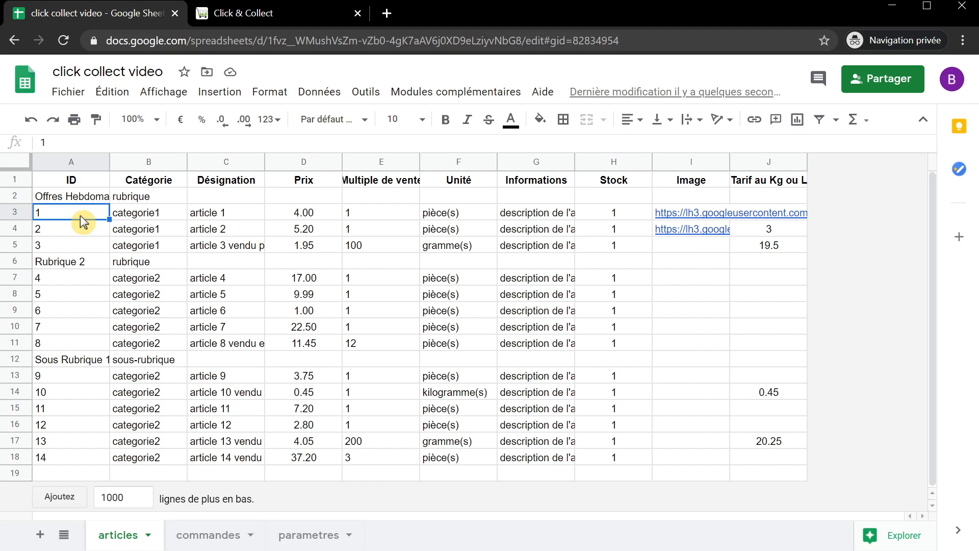
- Reload the Click & Collect page; the basket empties but 'Rubrique 1' still shows
click(264, 20)
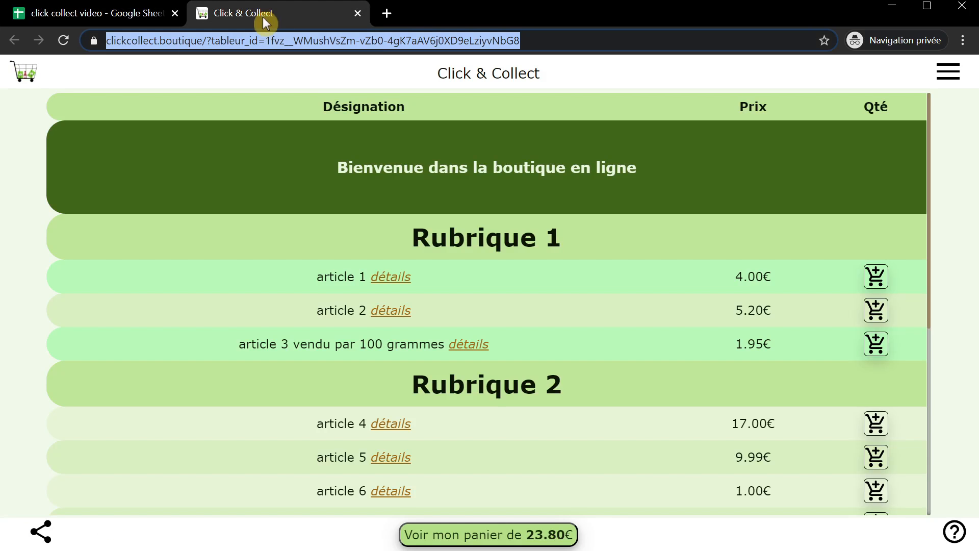
key(End)
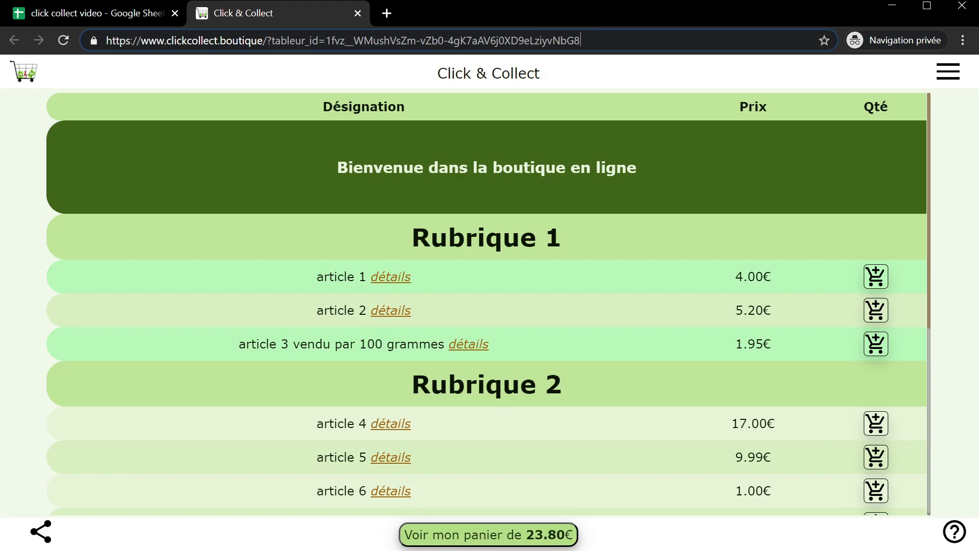
key(Return)
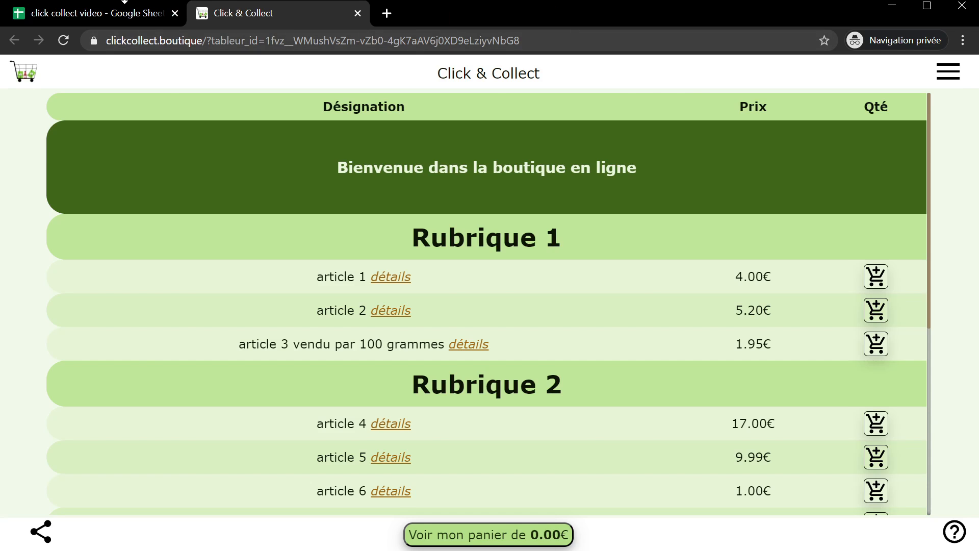
click(102, 18)
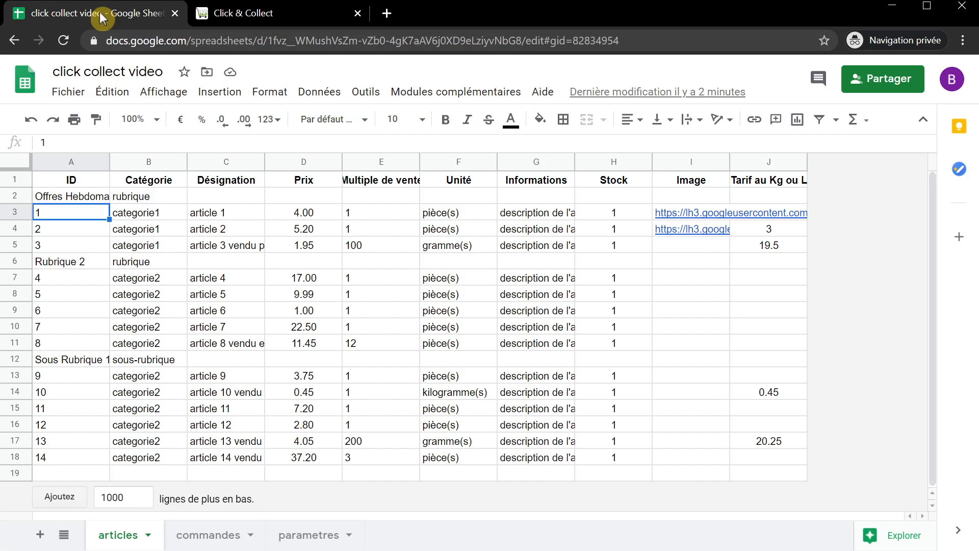
- Follow the outils-administration link in cell C9 of the parametres sheet
click(315, 540)
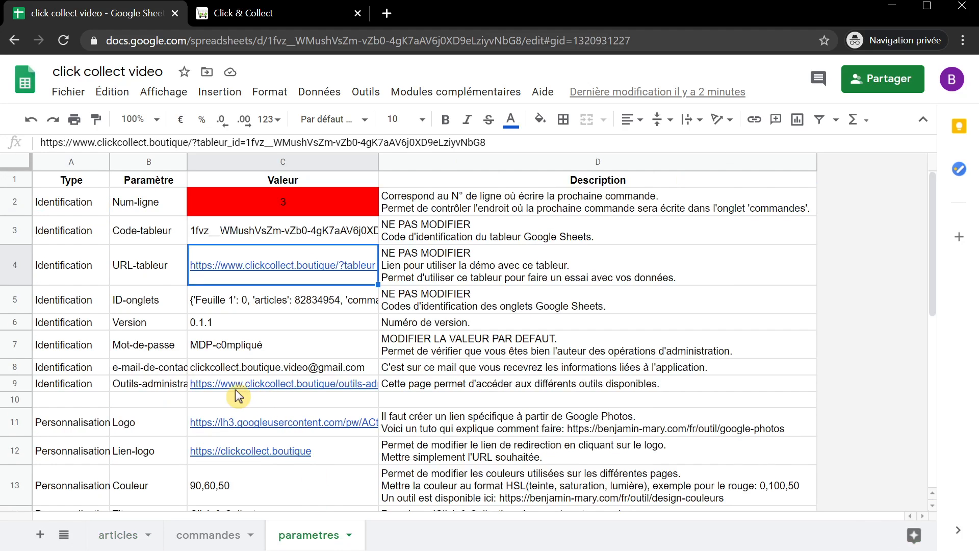
click(235, 389)
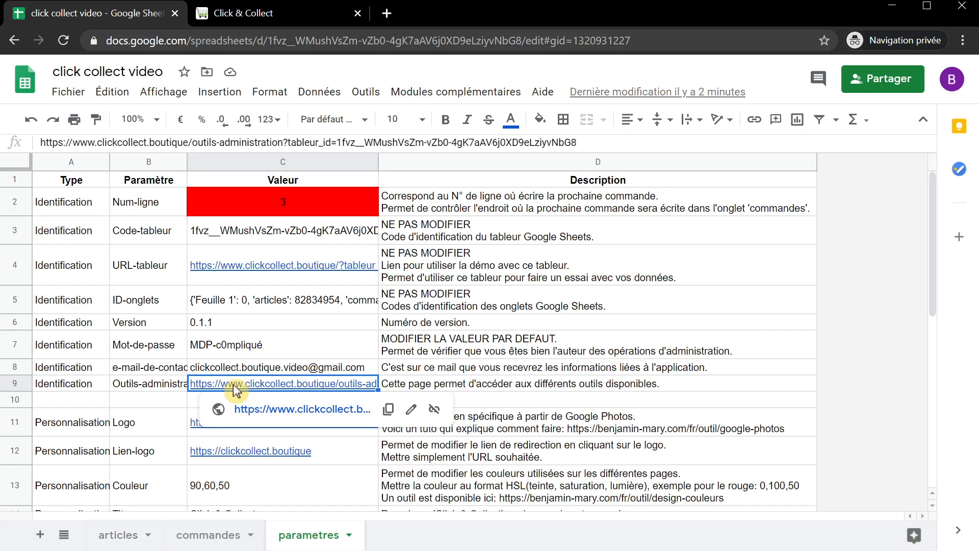
click(275, 415)
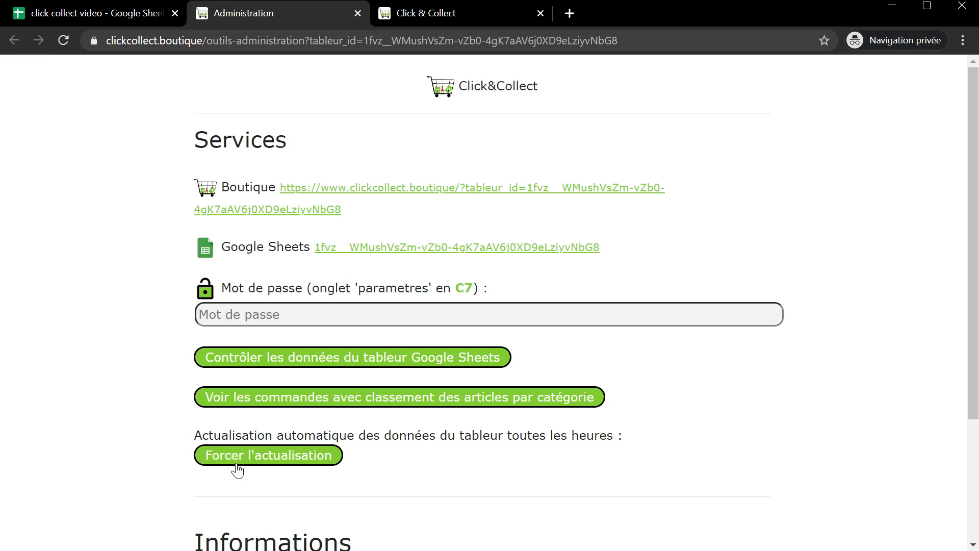
- Try 'Forcer l'actualisation' on the Administration page, which warns that the password is empty
click(237, 468)
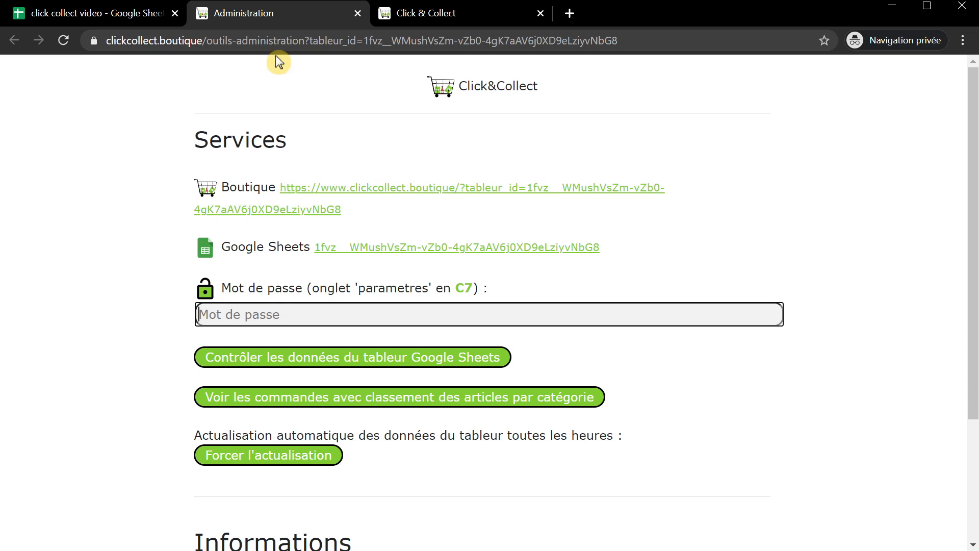
click(135, 16)
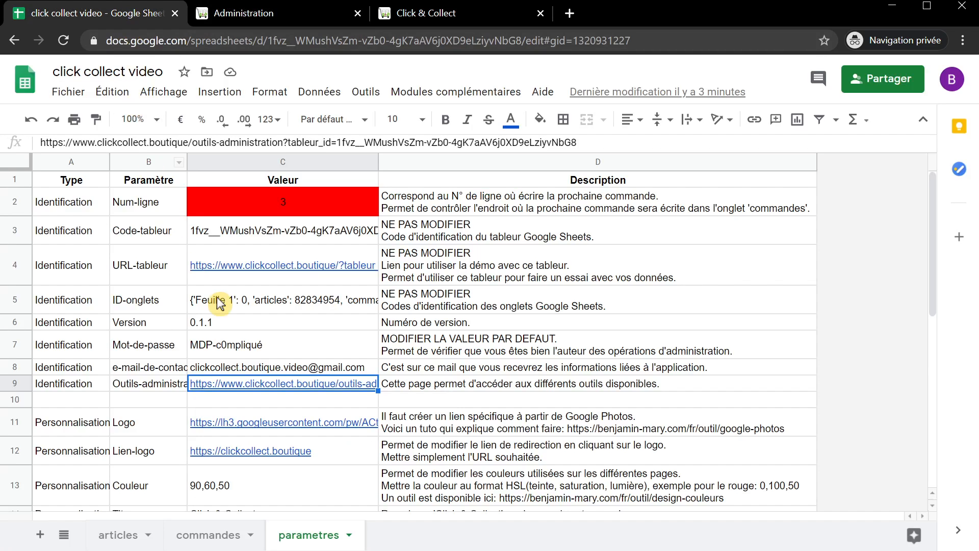
- Append a character to the admin password in C7 and copy the new value
click(274, 347)
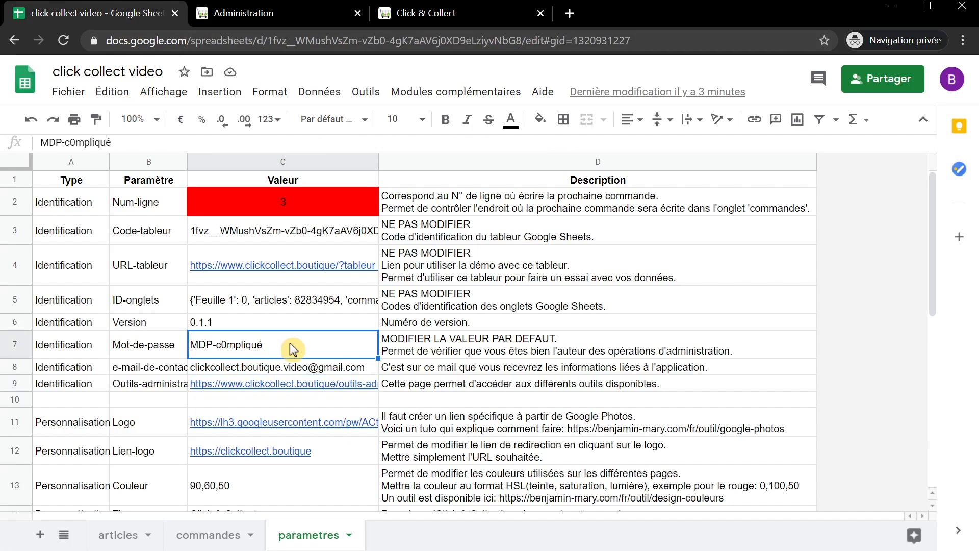
double_click(293, 349)
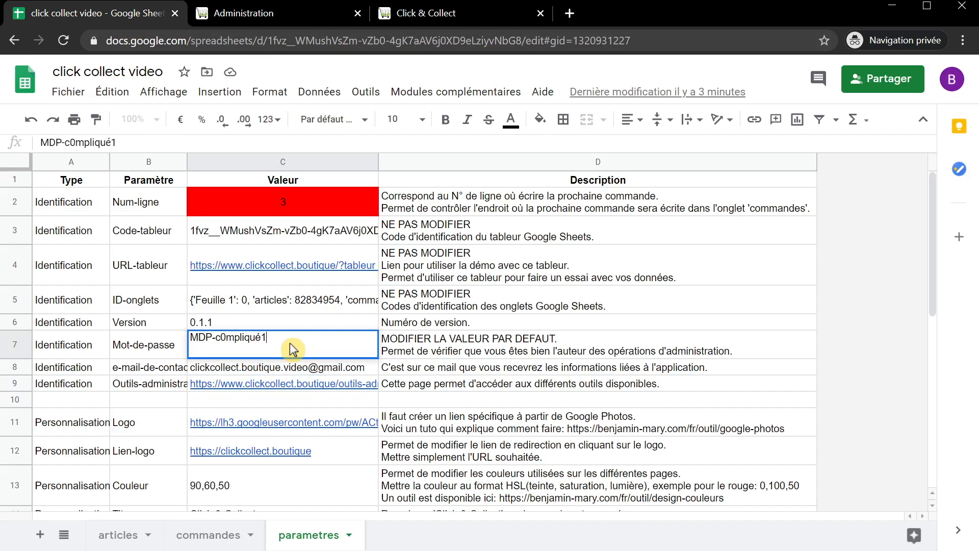
key(Return)
click(294, 349)
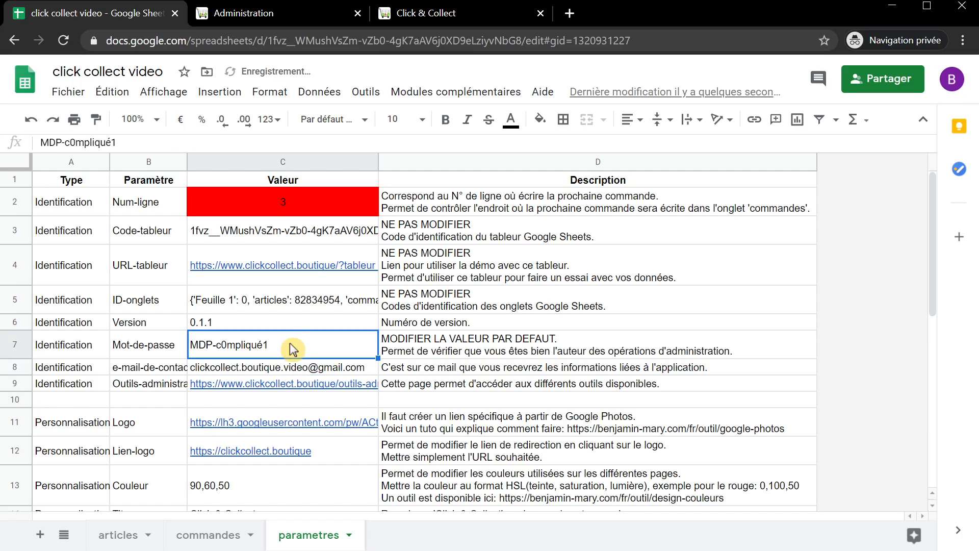
key(ctrl+c)
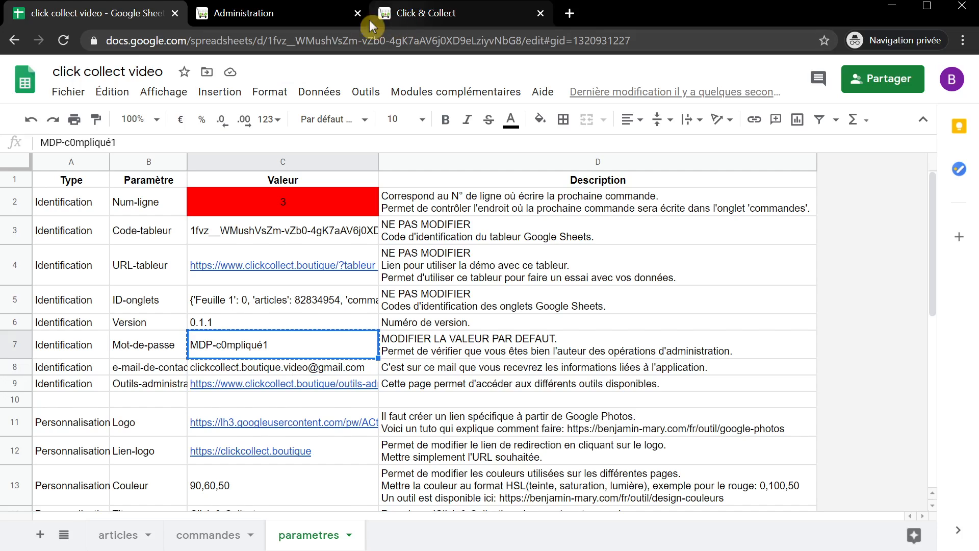
click(292, 23)
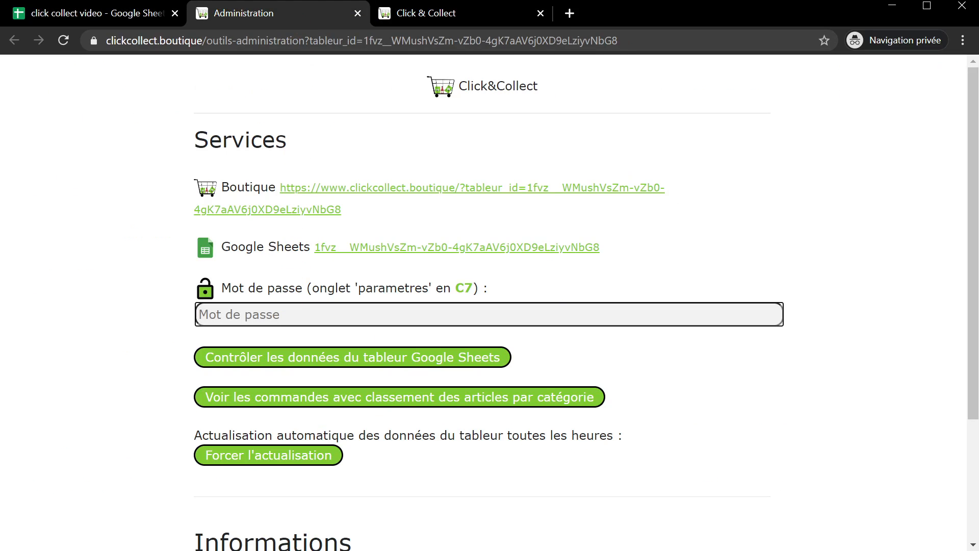
- Force a shop data refresh with the new password, check Offres Hebdomadaires, then close both shop tabs
key(ctrl+v)
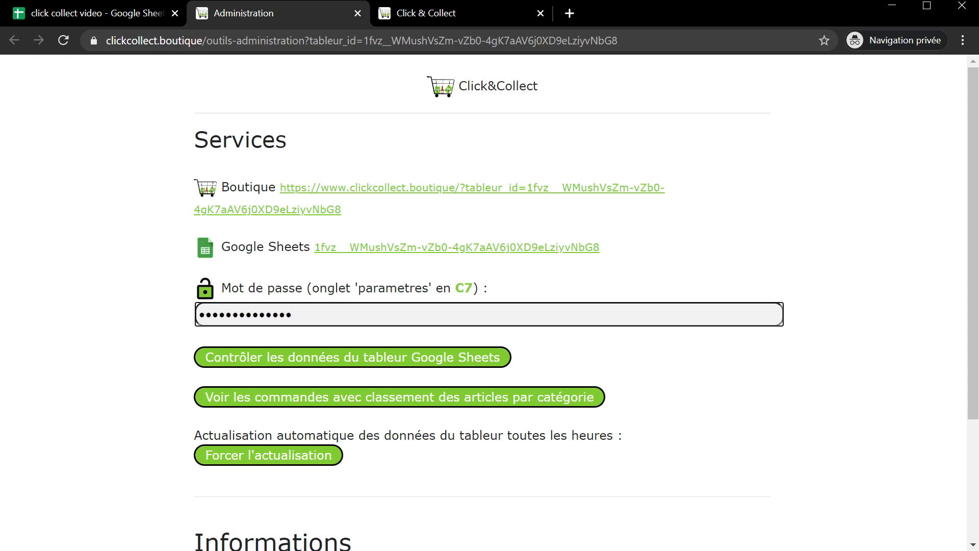
click(289, 456)
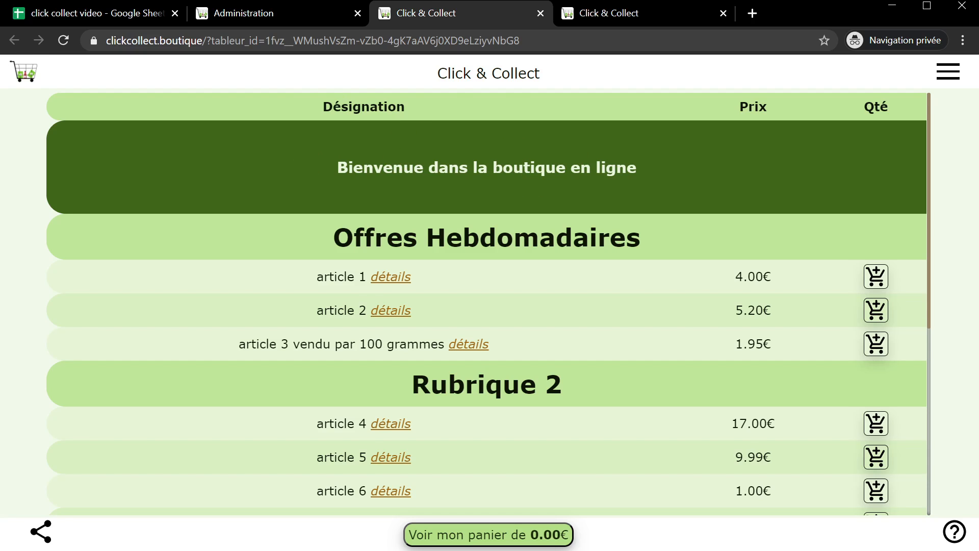
click(541, 16)
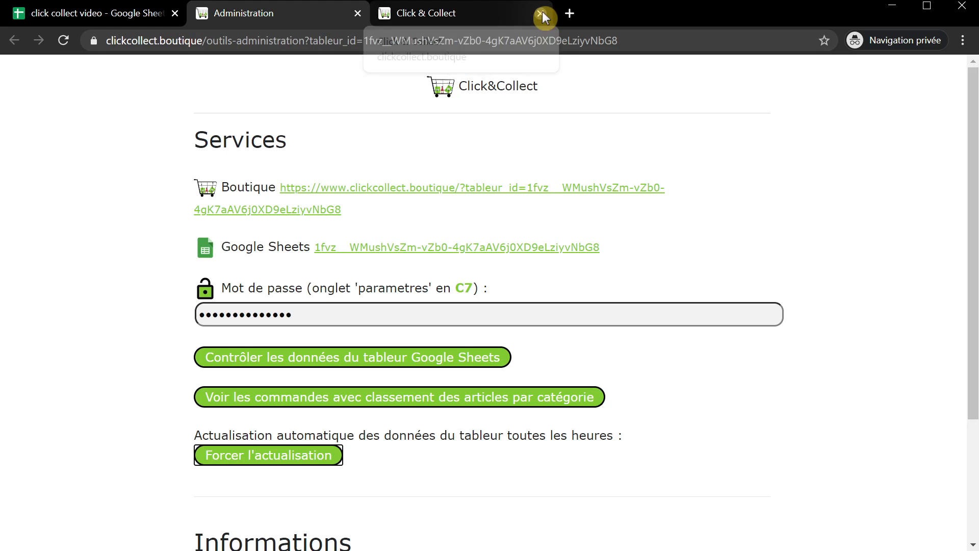
click(542, 14)
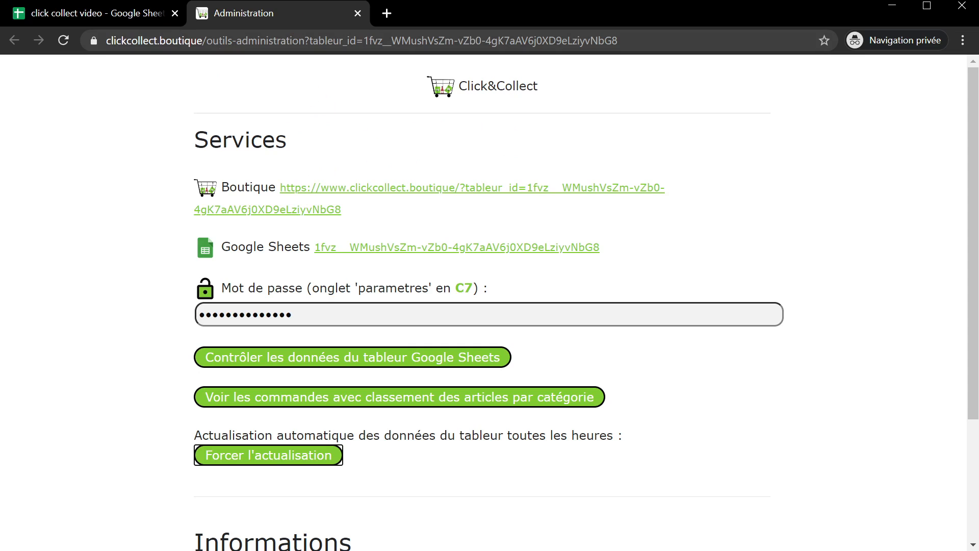
click(124, 13)
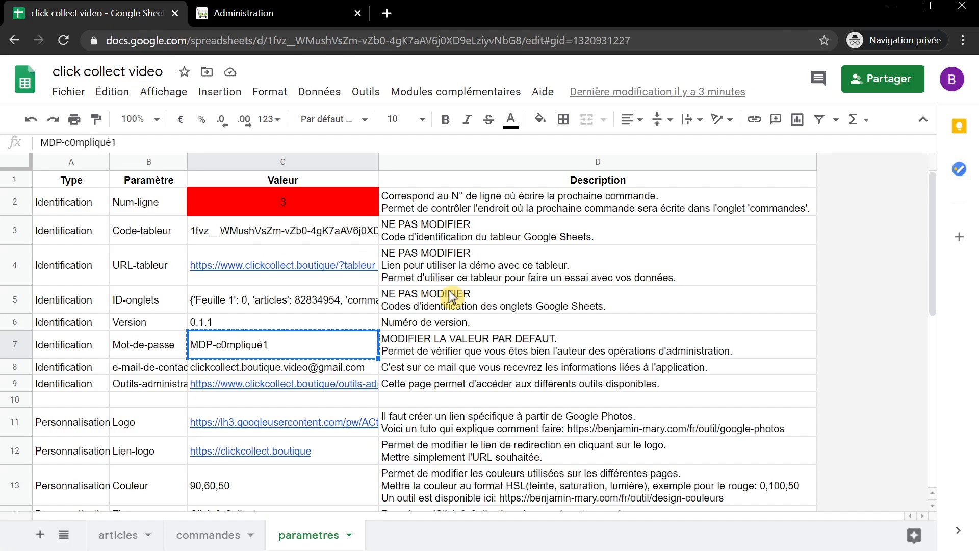
- Freeze the header row of the parametres sheet
scroll(307, 338, down, 1)
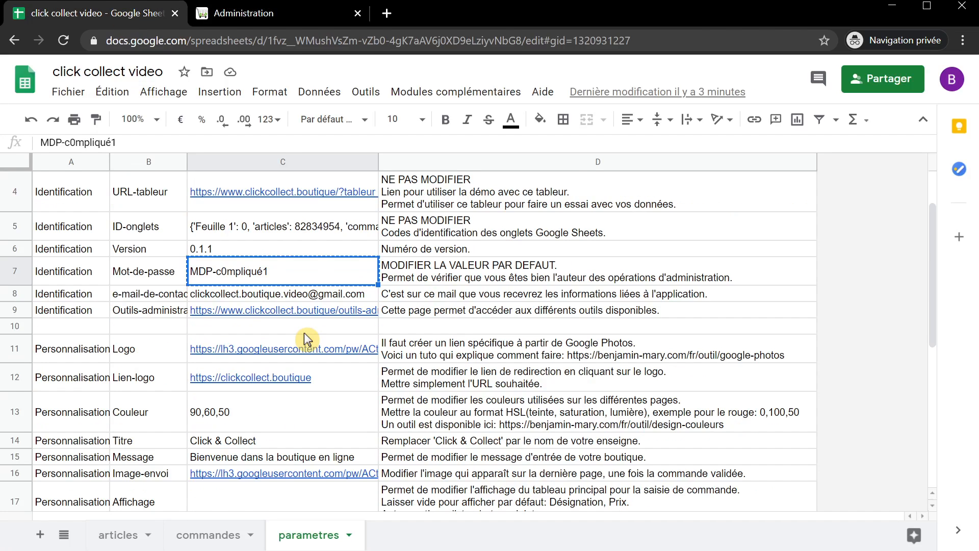
scroll(308, 339, up, 1)
scroll(307, 338, down, 4)
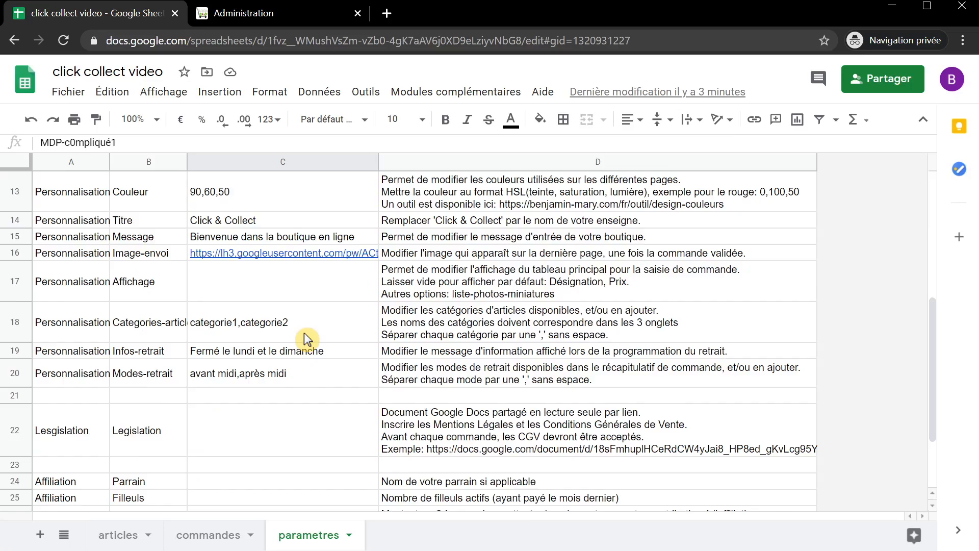
scroll(308, 339, up, 4)
scroll(308, 338, down, 2)
scroll(308, 338, up, 2)
scroll(307, 339, down, 1)
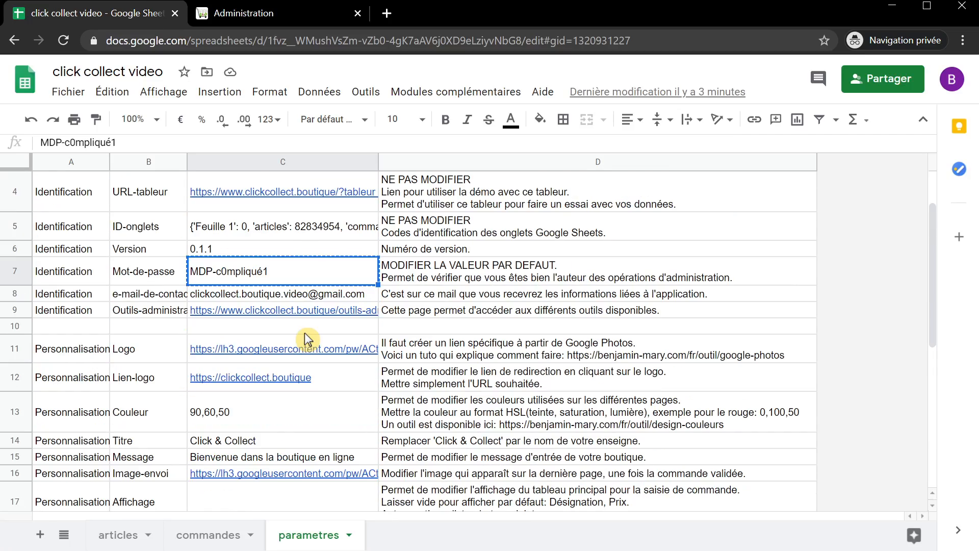
scroll(393, 285, up, 1)
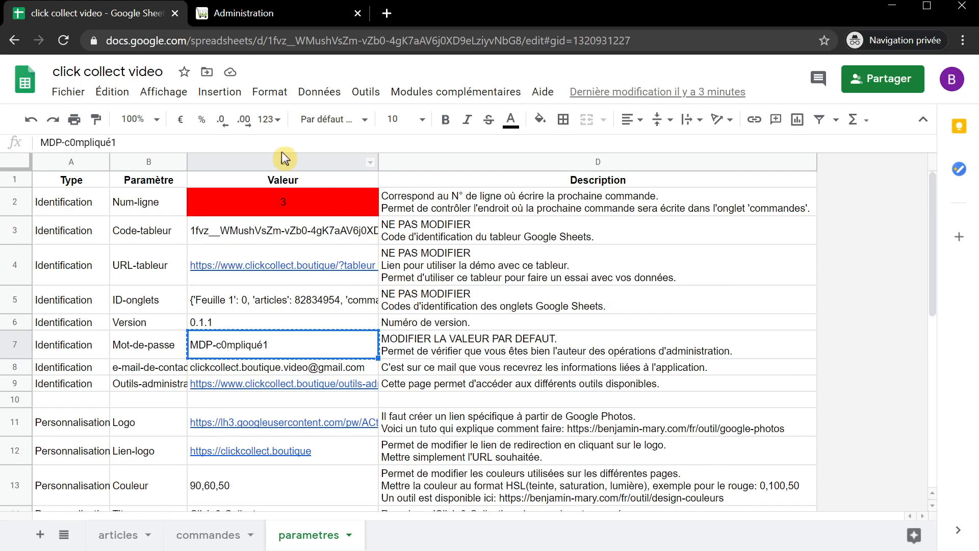
click(319, 92)
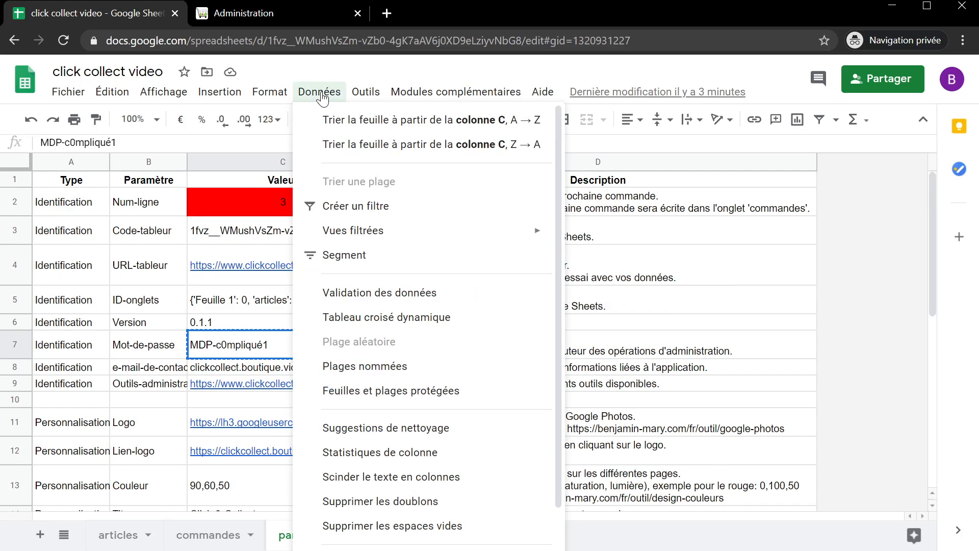
mouse_move(164, 92)
mouse_move(191, 122)
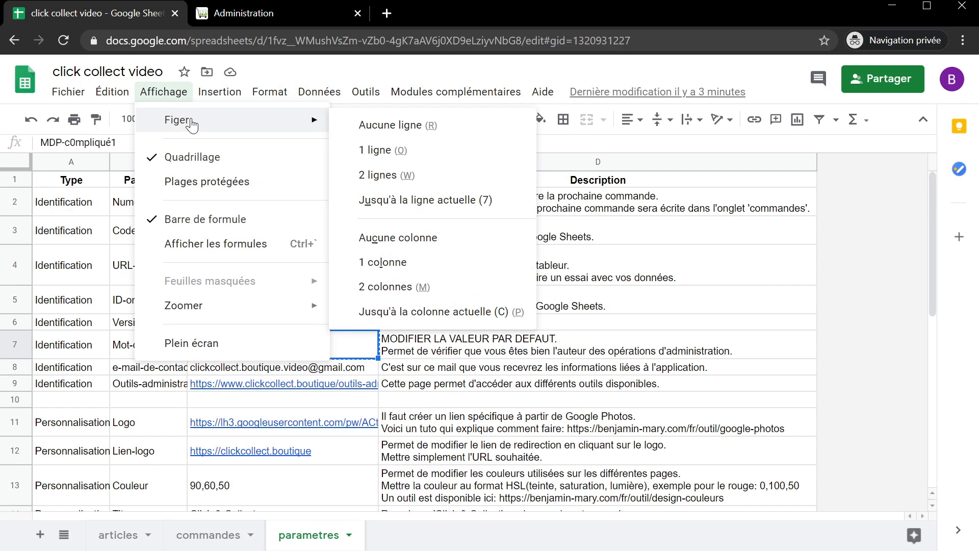
click(437, 153)
- Select the shop welcome message in cell C15
scroll(466, 290, down, 1)
scroll(466, 291, down, 3)
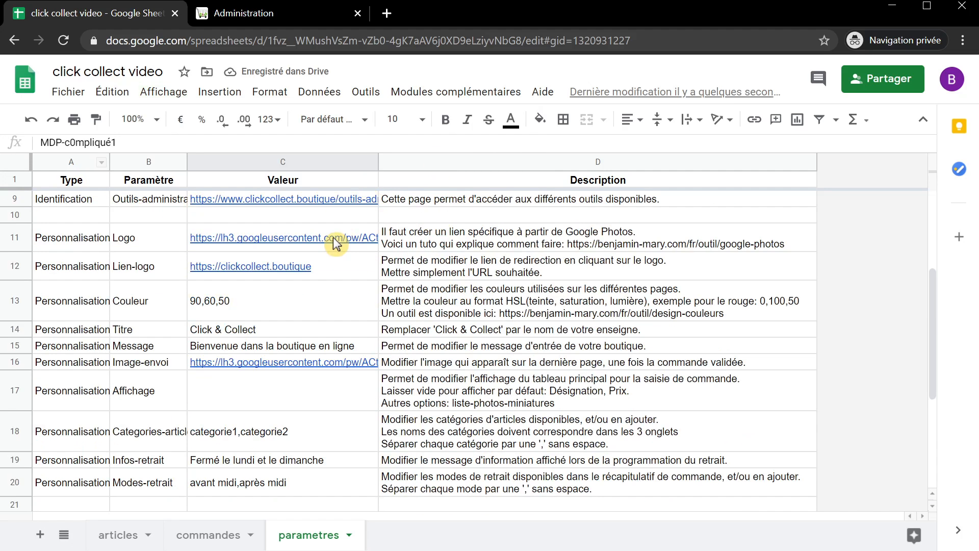
mouse_move(337, 243)
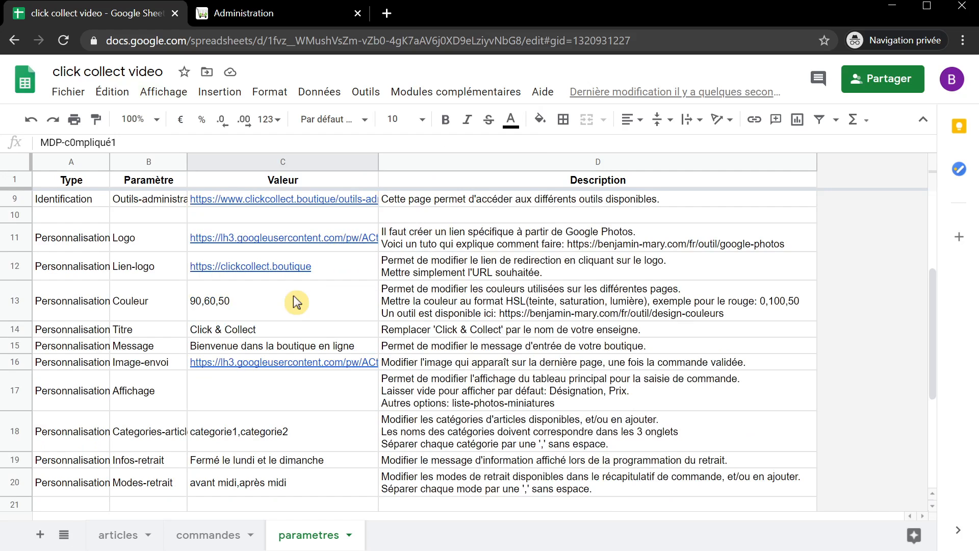
click(262, 347)
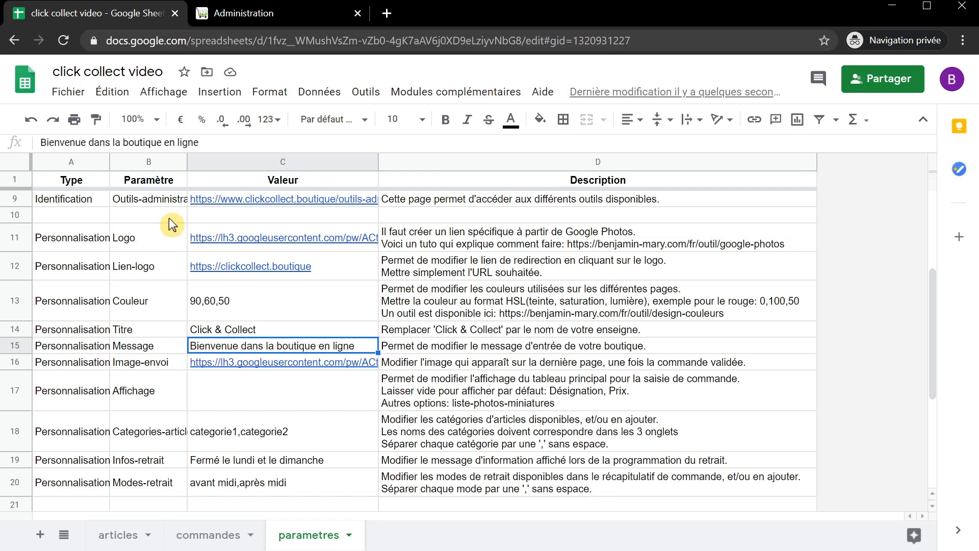
- Append ' - actualisation des offres hebdomadaires tous les jeudis à 18h00' to the C15 welcome message
click(216, 143)
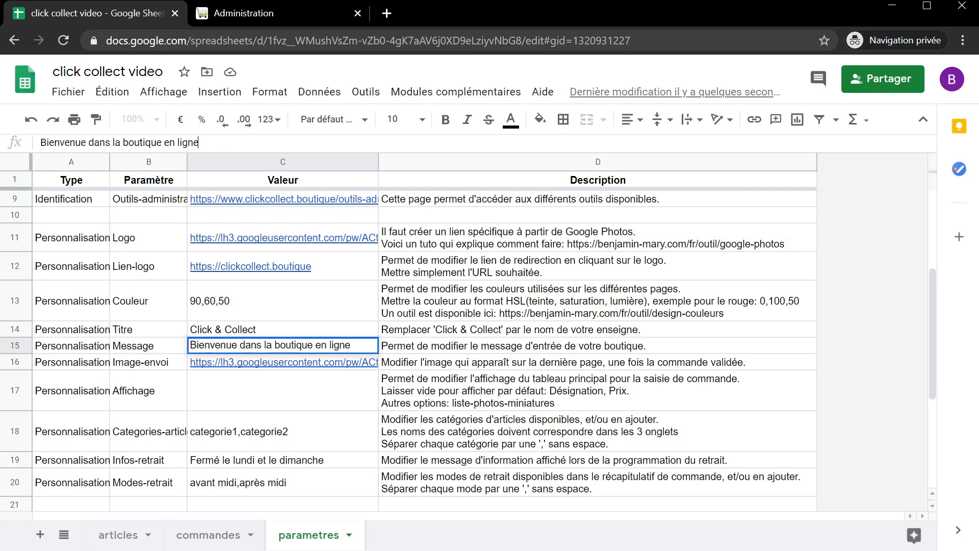
text(- actualisation)
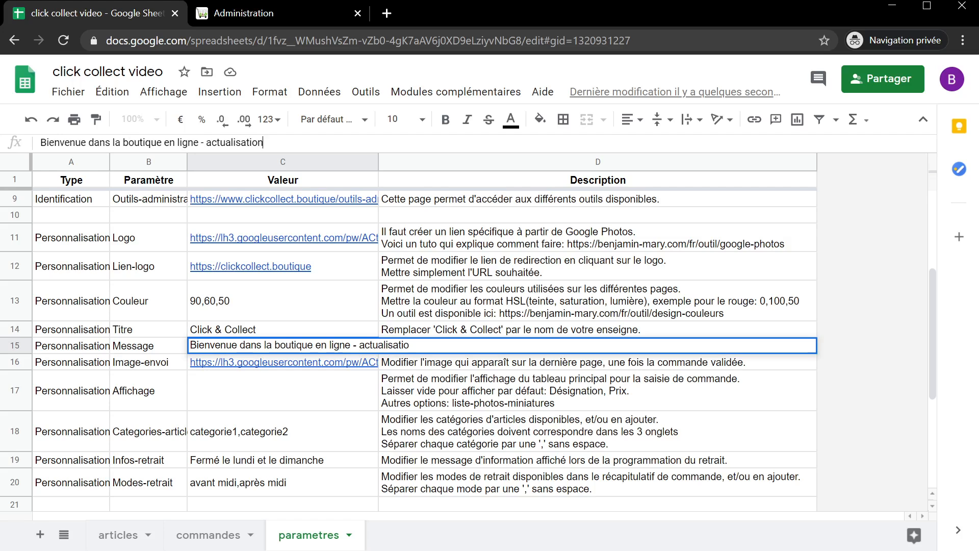
text( des données)
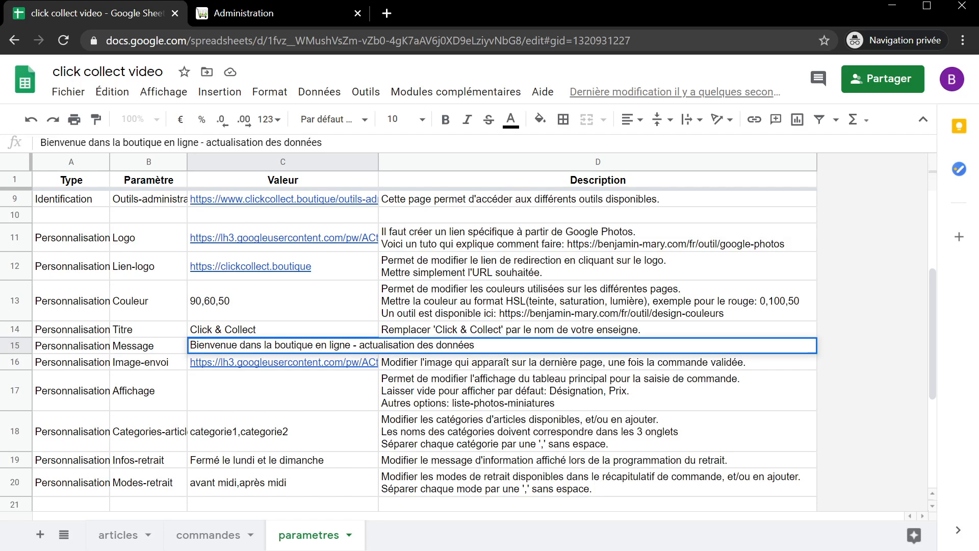
key(BackSpace)
key(BackSpace)
key(BackSpace)
key(BackSpace)
key(BackSpace)
key(BackSpace)
key(BackSpace)
text(offres hebdoma)
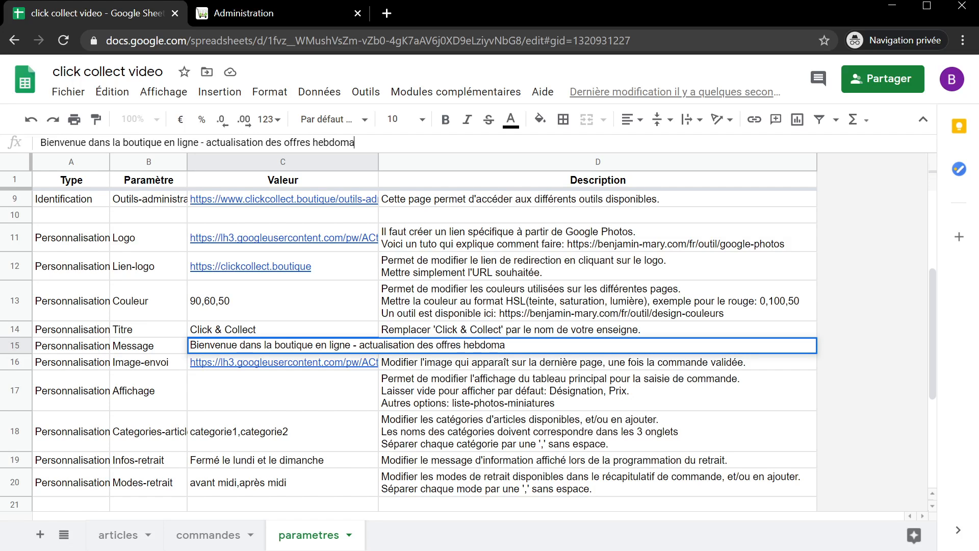
text(daires tou)
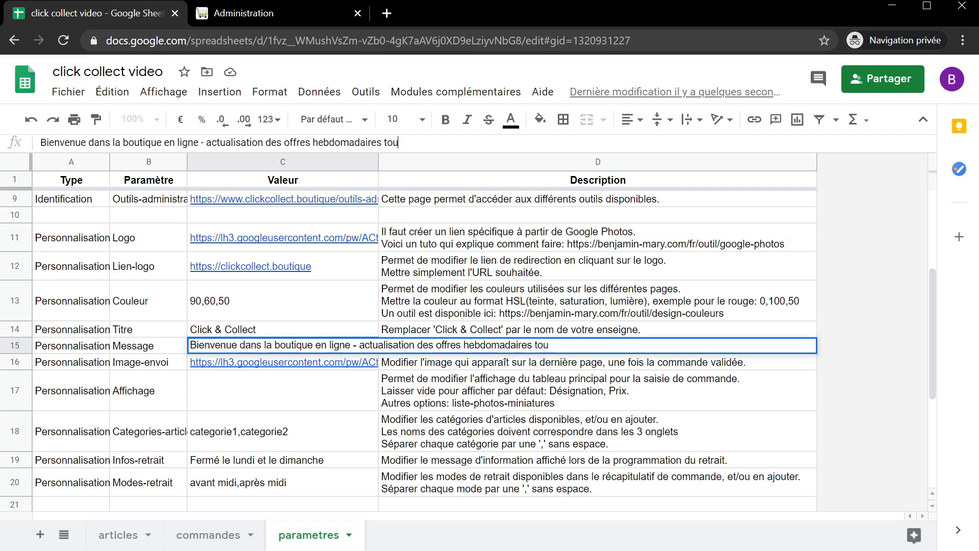
text(s les jeudis)
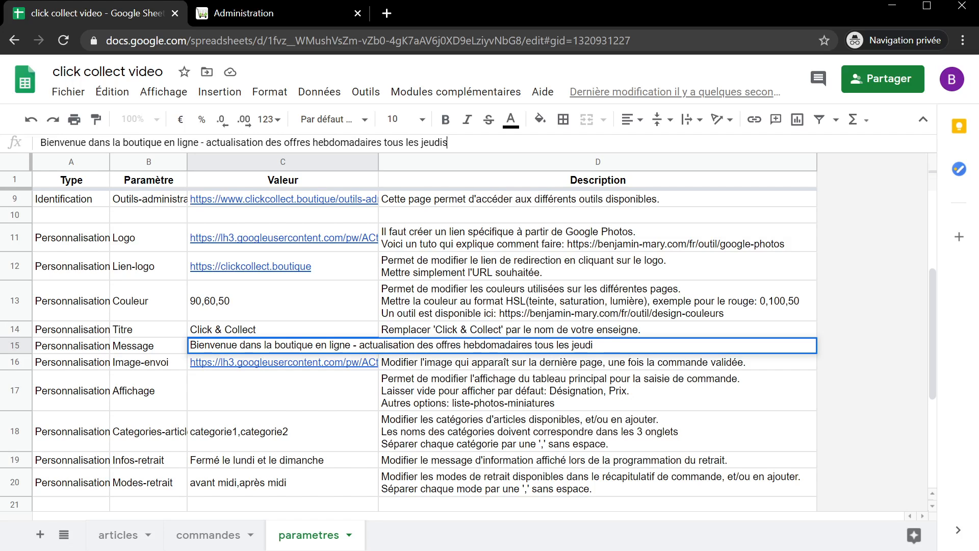
text( à 18h00)
key(Return)
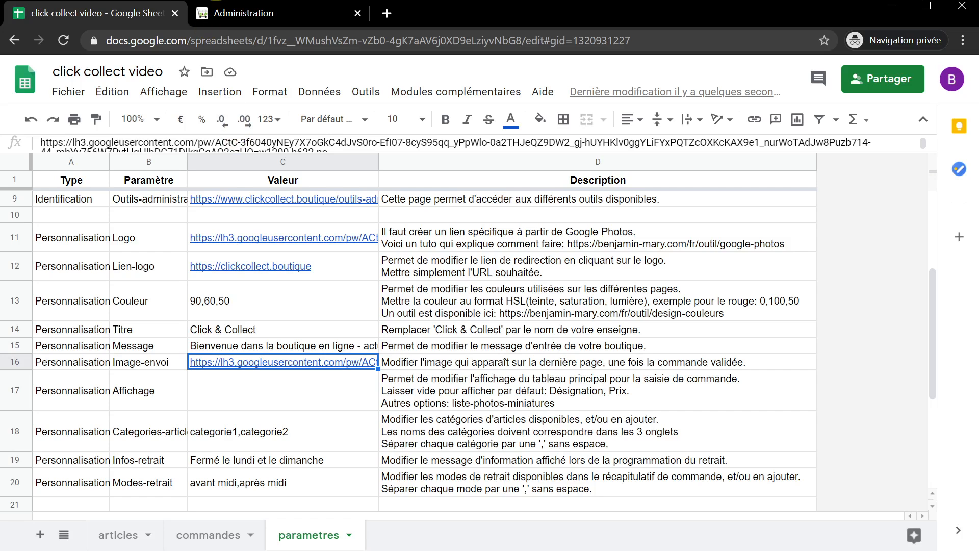
click(236, 17)
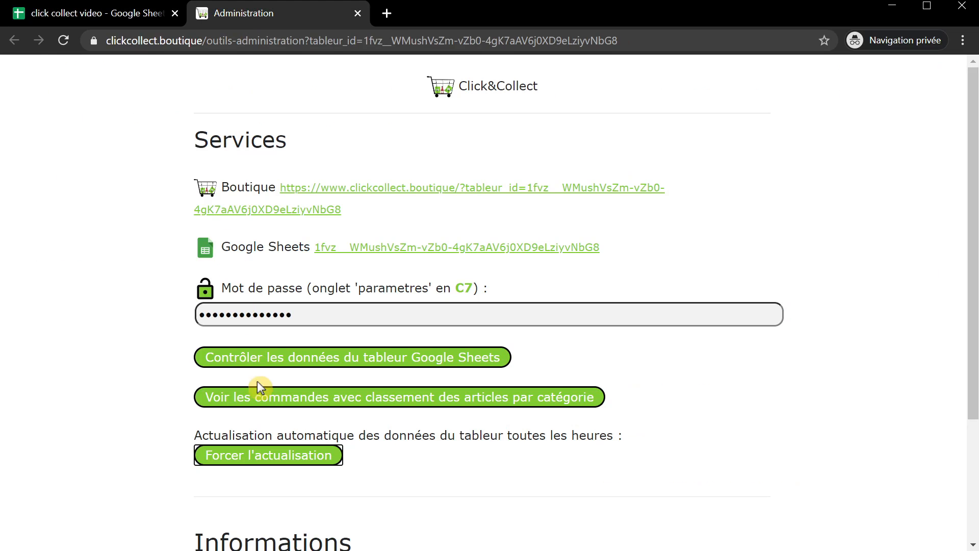
- Force a shop refresh so the new Thursday 18h00 welcome banner appears
click(270, 458)
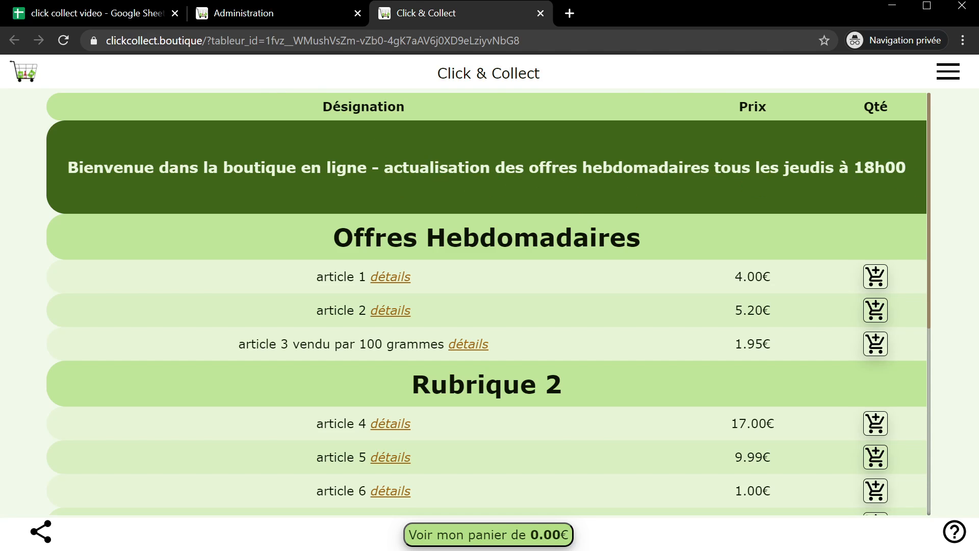
click(108, 17)
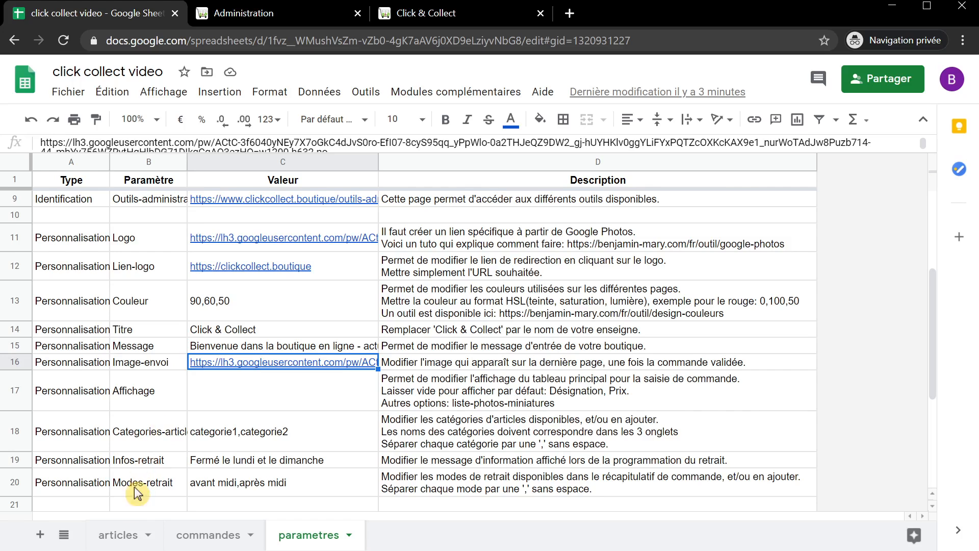
- On the articles sheet, lower offre hebdo 1's price in D3 from 4.00 to 3.45
click(118, 535)
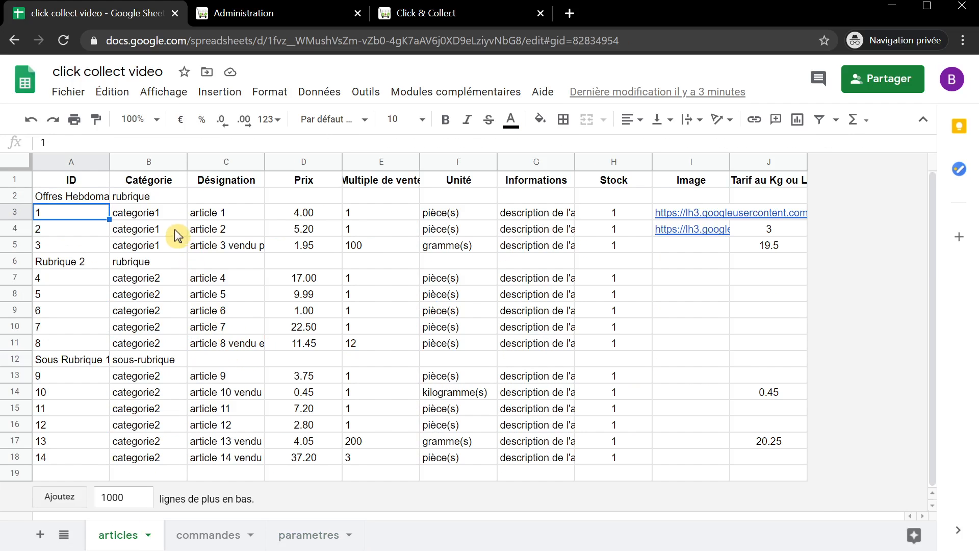
click(228, 212)
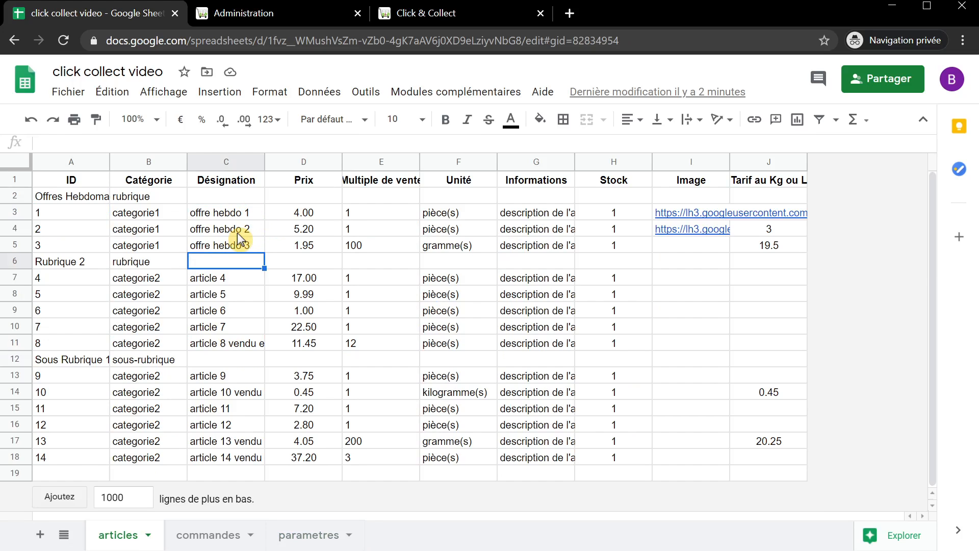
click(324, 214)
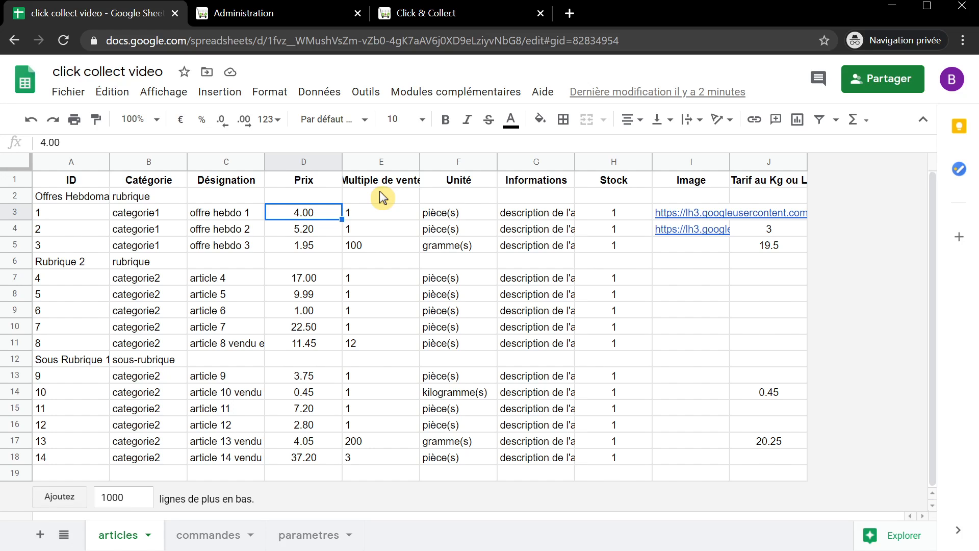
text(3.)
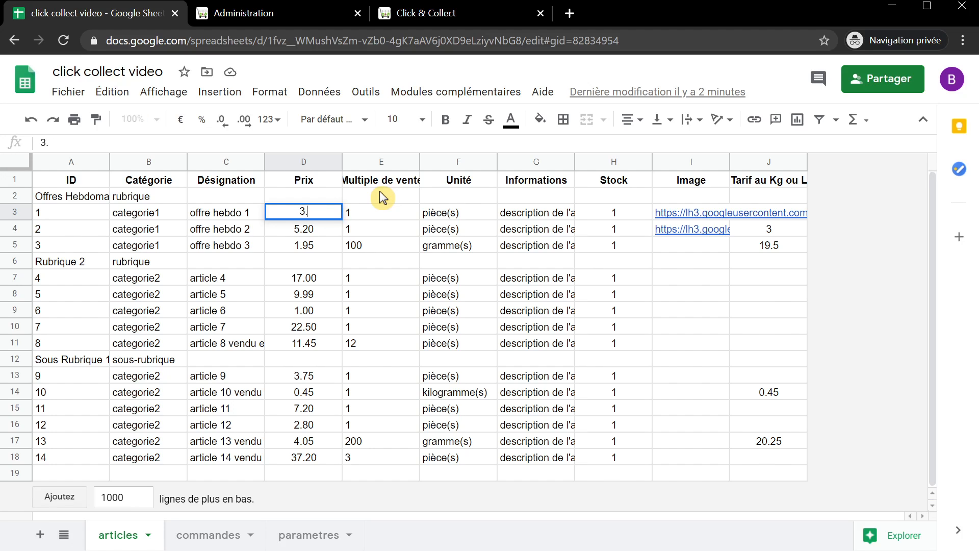
text(45)
key(Return)
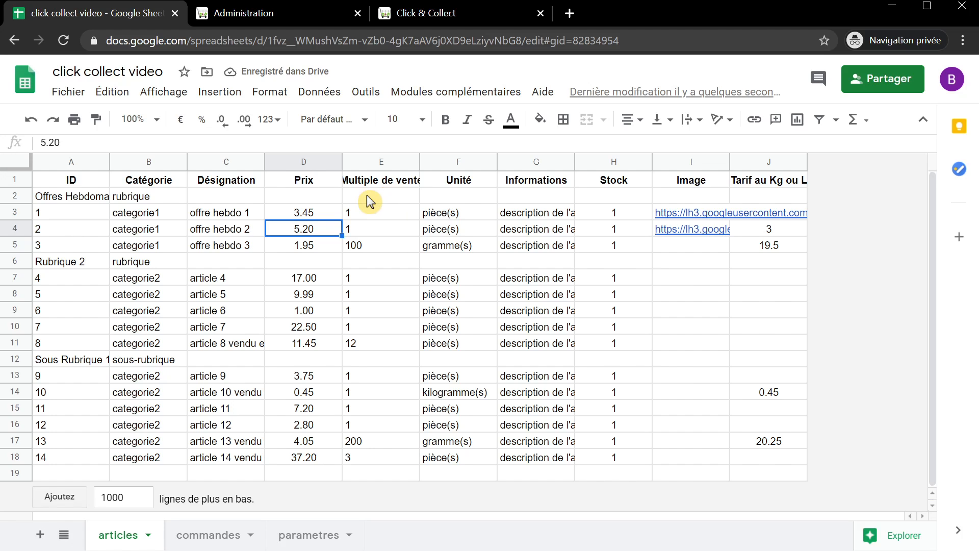
click(260, 13)
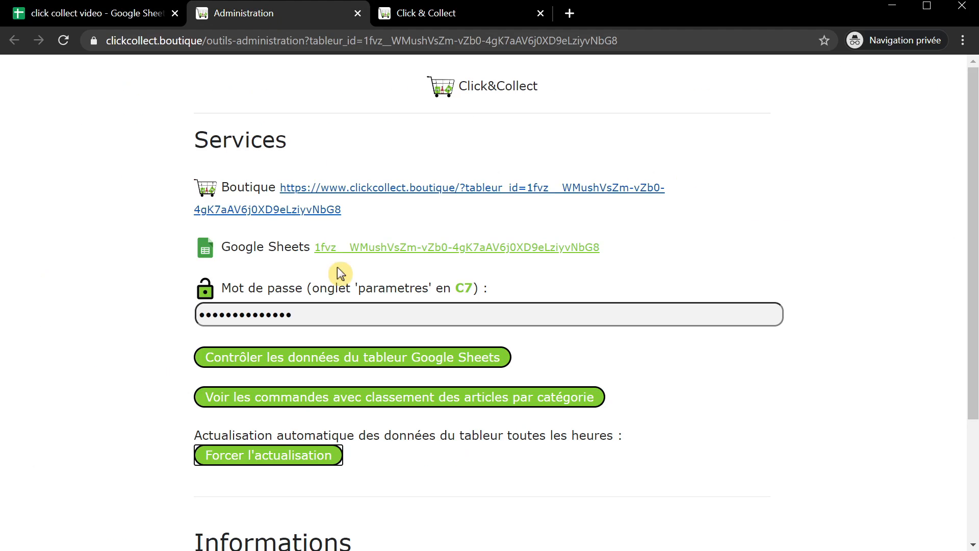
- Refresh the shop and add two offre hebdo 1 at 3.45€ (6.90€) to the basket
click(275, 462)
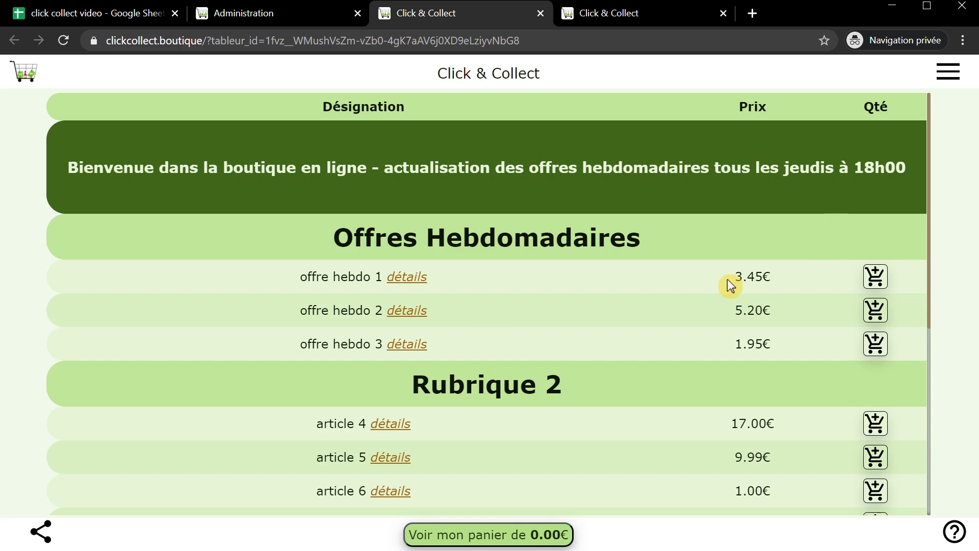
click(874, 276)
click(533, 192)
click(532, 192)
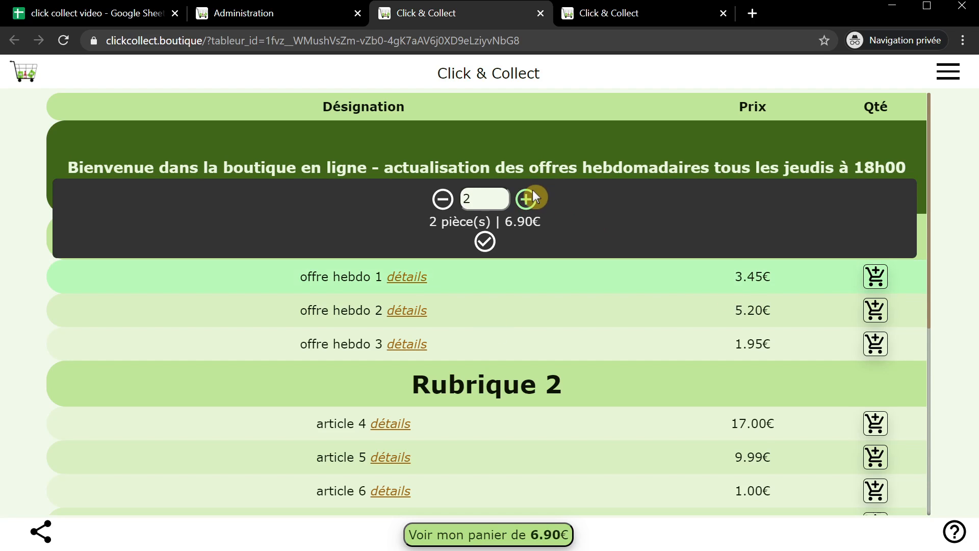
click(490, 235)
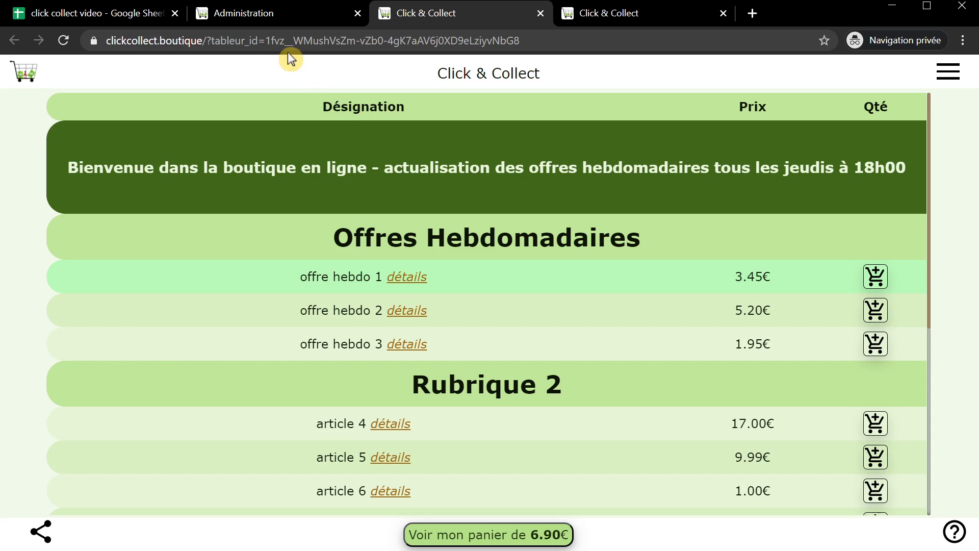
click(109, 15)
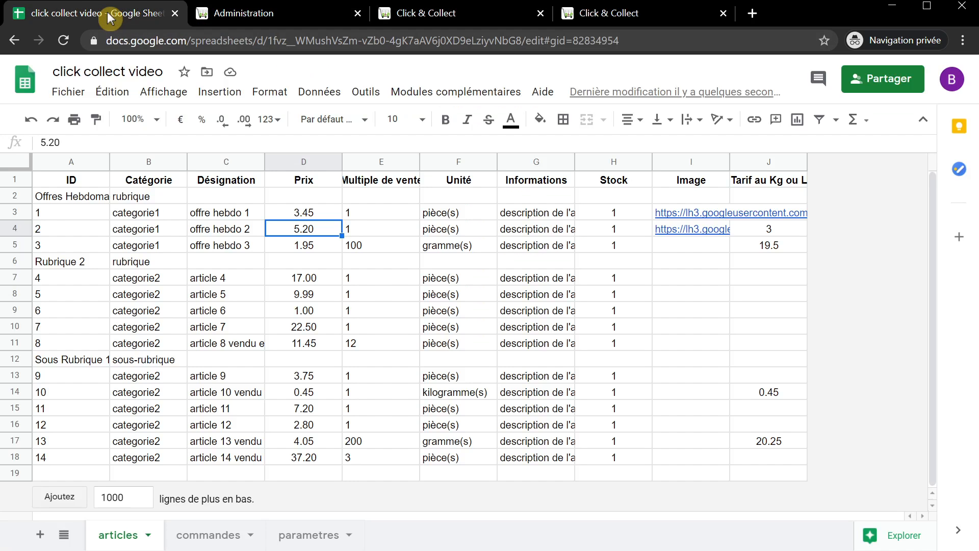
click(541, 14)
- Insert empty rows below offre hebdo 3, above the Rubrique 2 section, via 'Insérer 1 au-dessous' and repeats
click(542, 14)
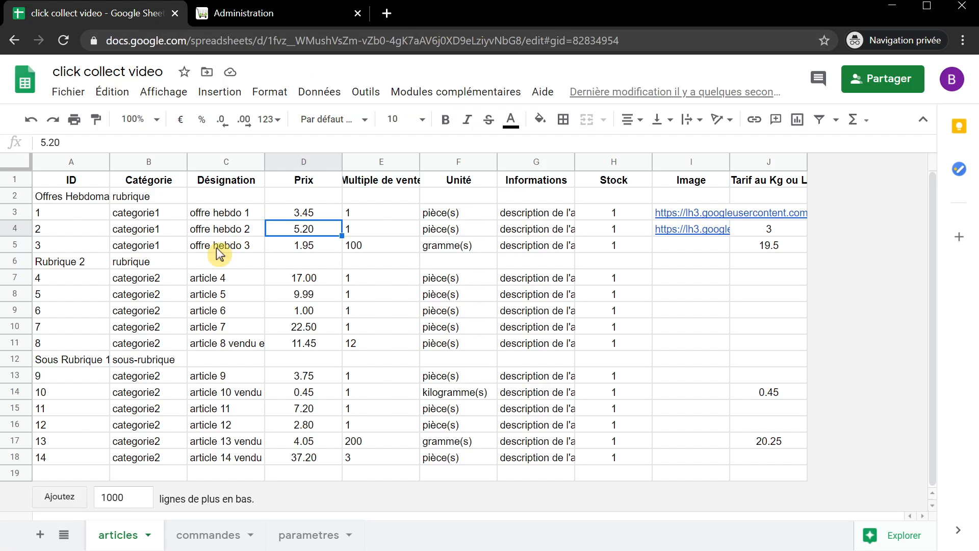
click(16, 261)
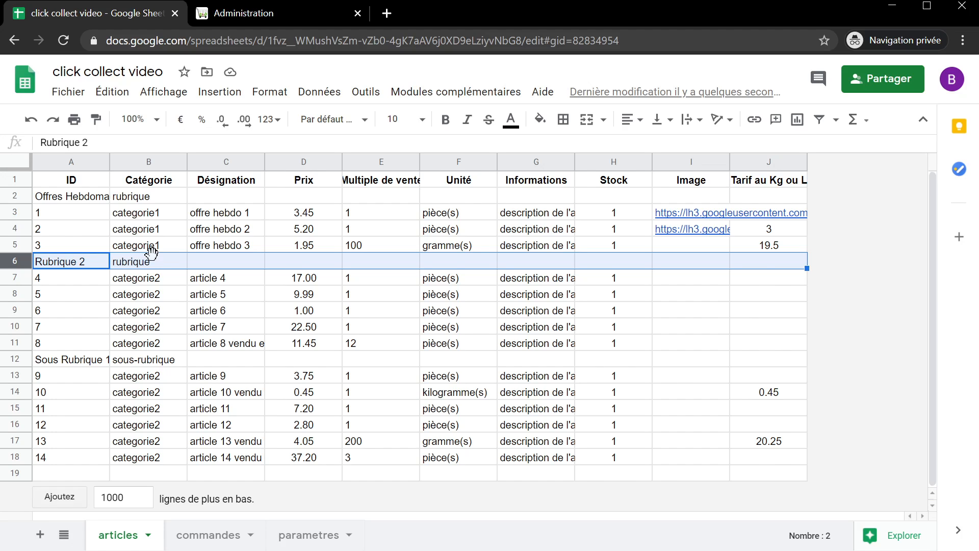
right_click(15, 259)
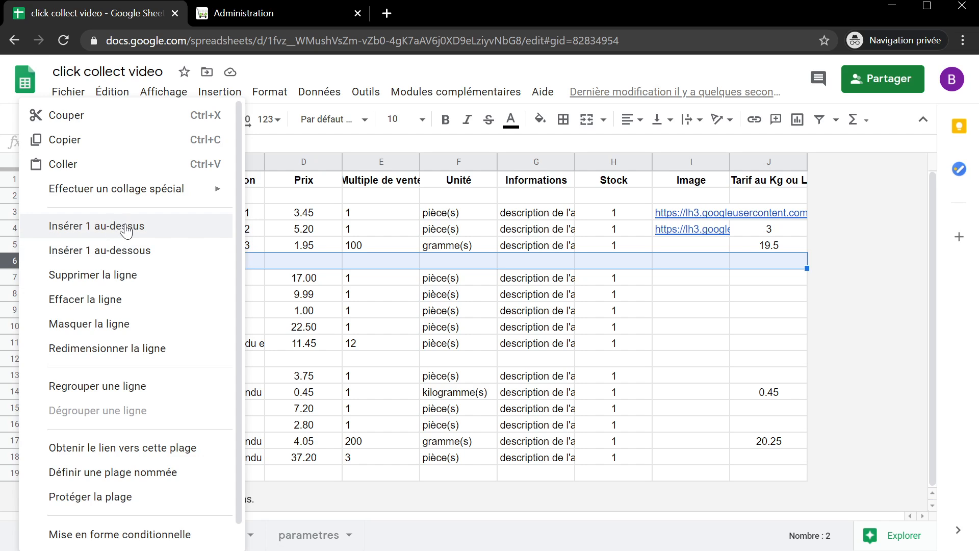
click(14, 257)
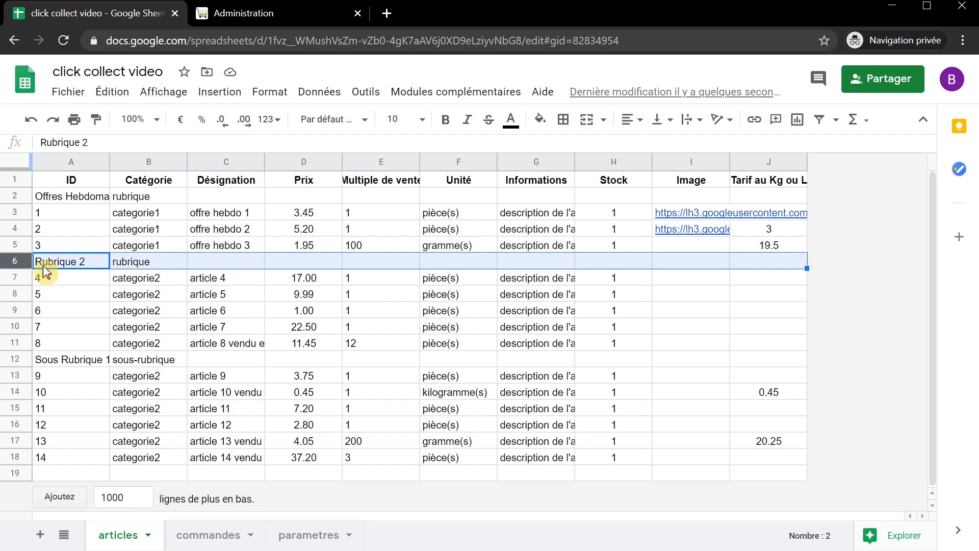
click(17, 245)
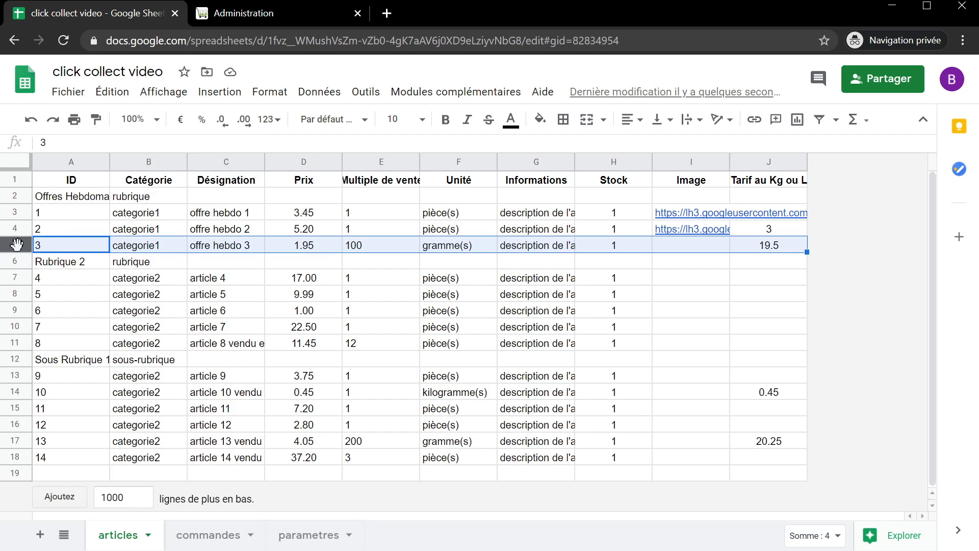
right_click(17, 246)
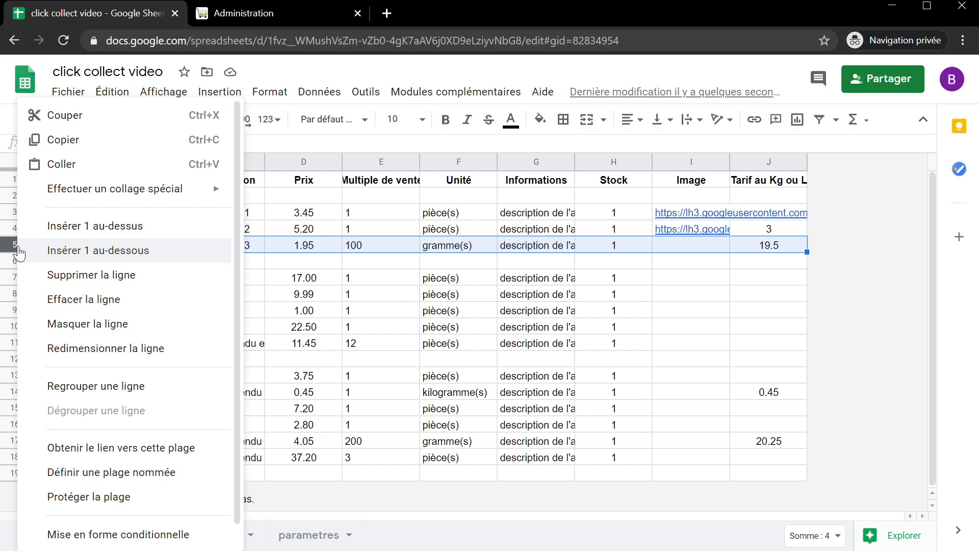
click(104, 251)
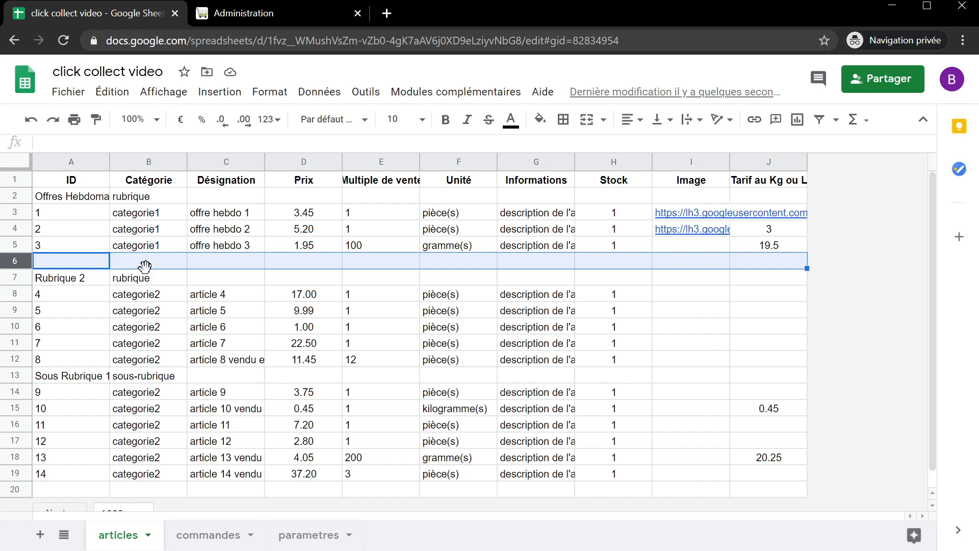
key(ctrl+alt+=)
key(ctrl+alt+=)
key(ctrl+alt+=)
key(ctrl+alt+=)
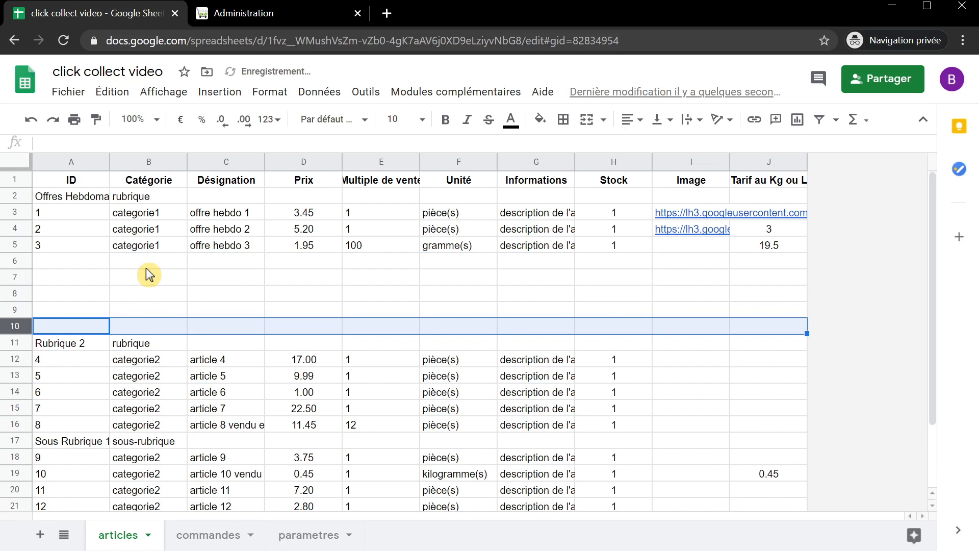
key(ctrl+alt+=)
key(ctrl+alt+=)
key(ctrl+alt+=)
key(ctrl+alt+=)
key(ctrl+alt+=)
key(ctrl+alt+=)
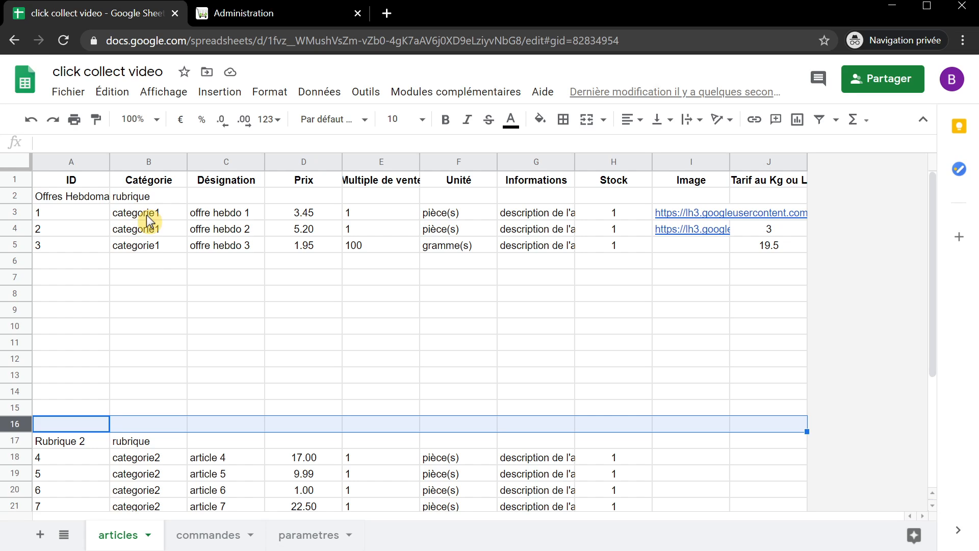
click(144, 260)
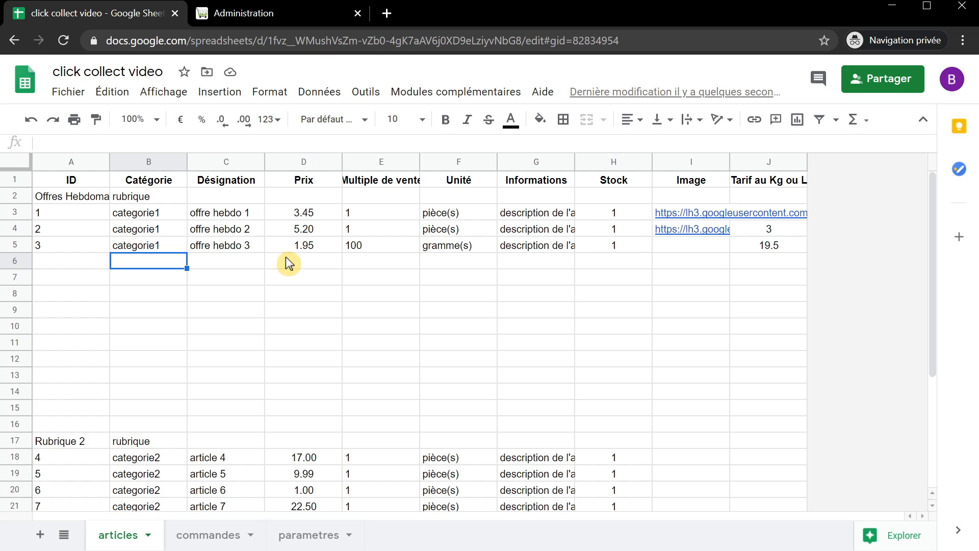
- Widen column G (Informations) so descriptions like article 3's price note show in full
click(312, 265)
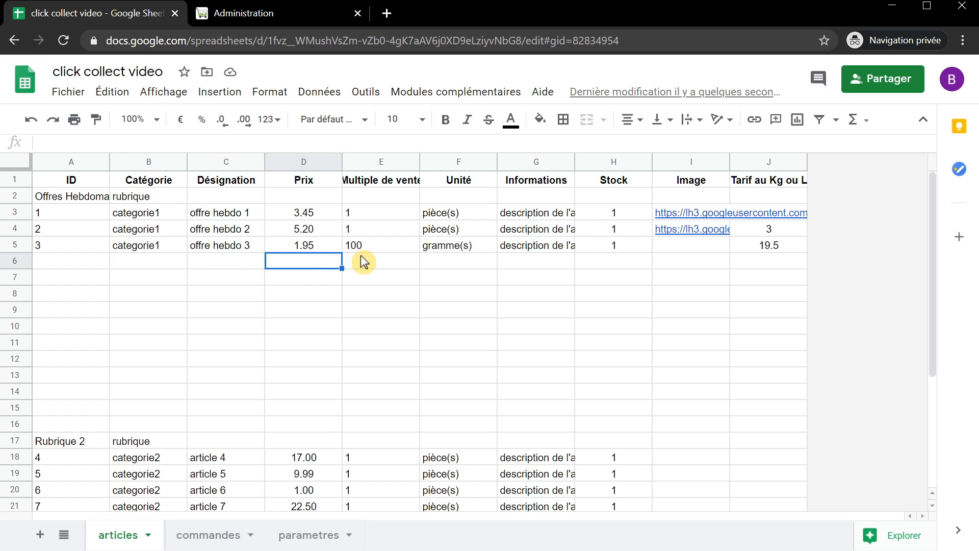
click(375, 267)
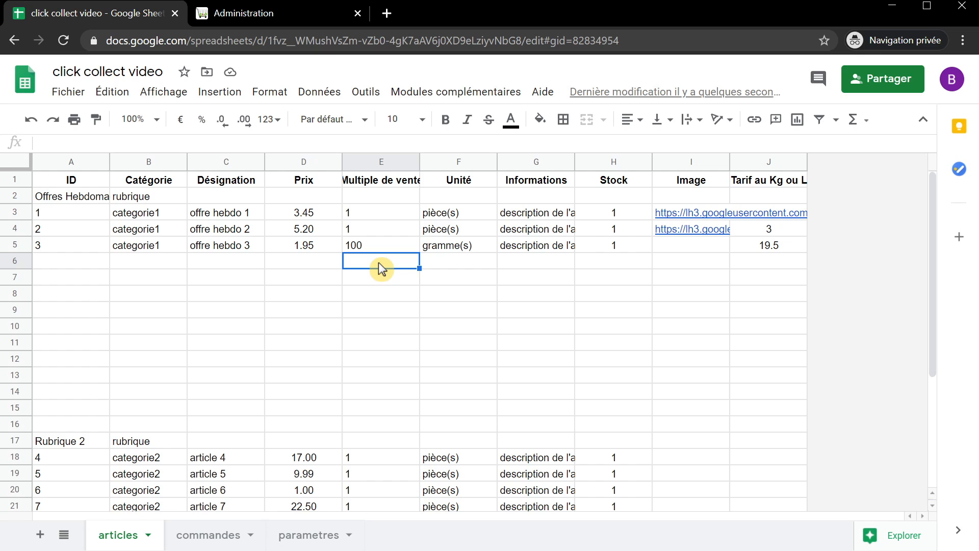
click(464, 260)
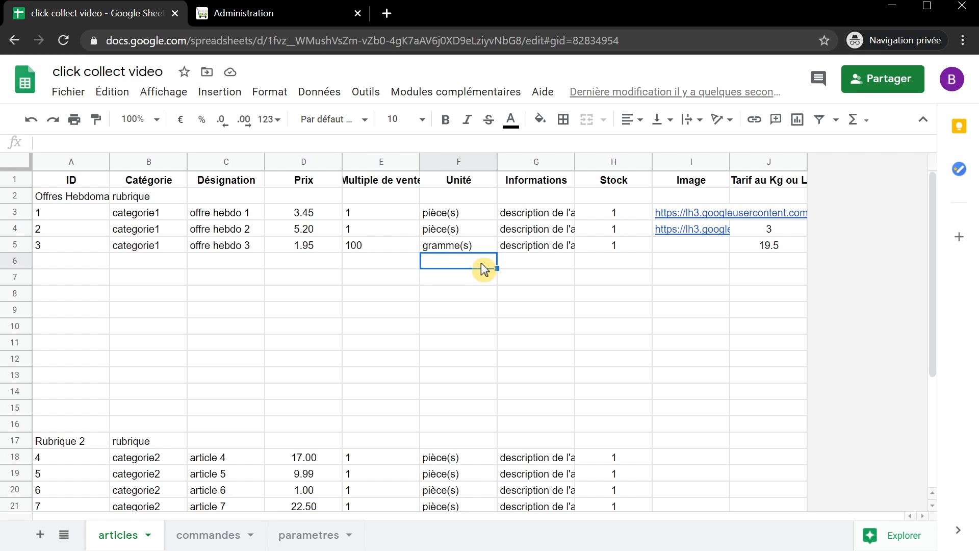
click(536, 261)
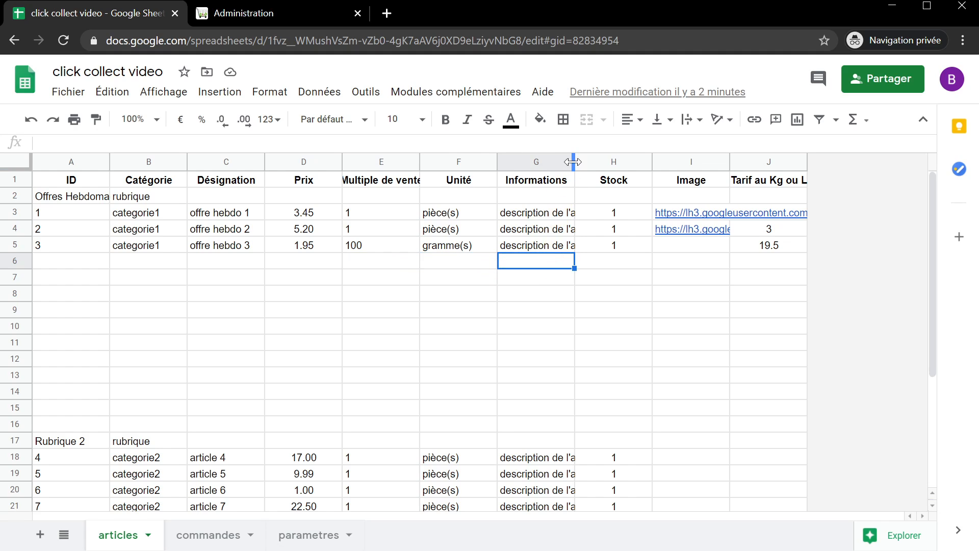
drag(575, 161, 689, 162)
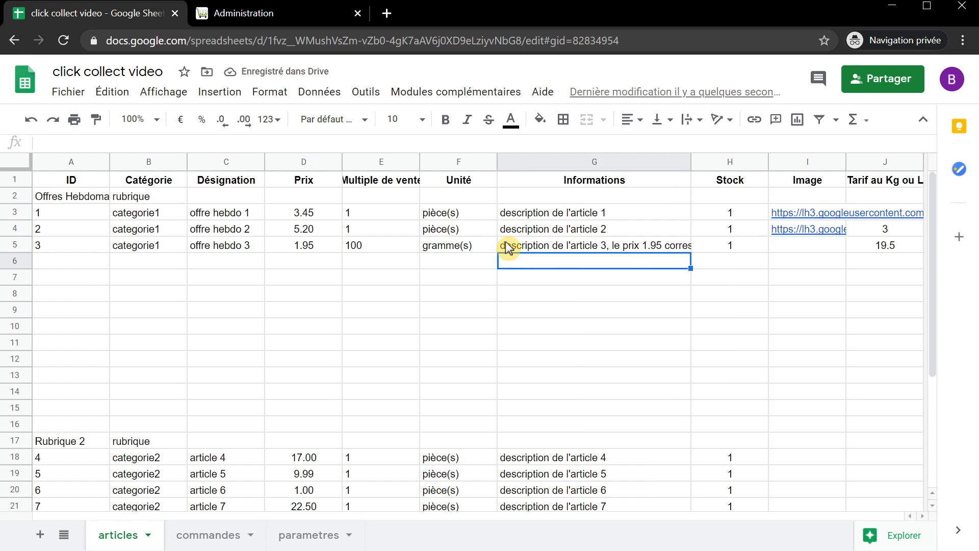
- Open the online shop and review offre hebdo 1's details showing 'description de l'article 1'
click(289, 16)
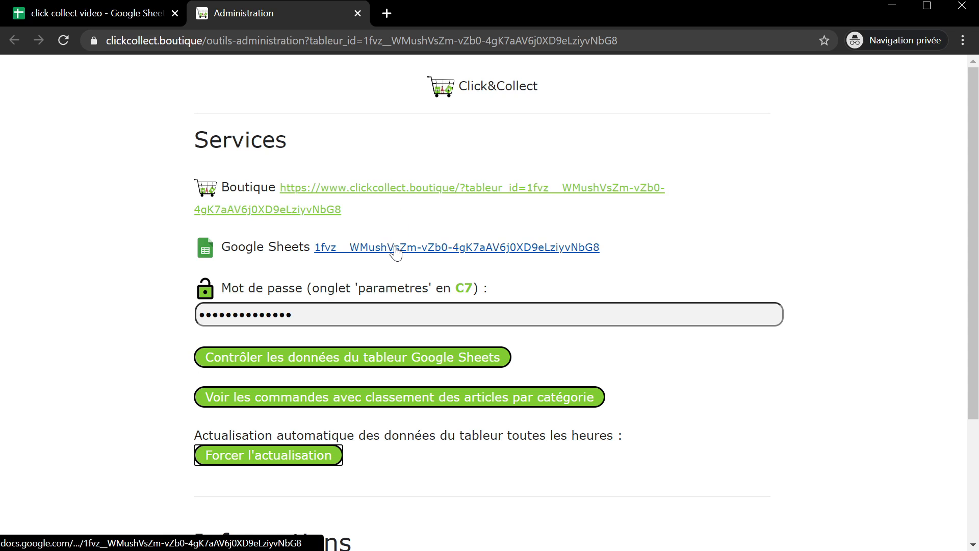
click(374, 189)
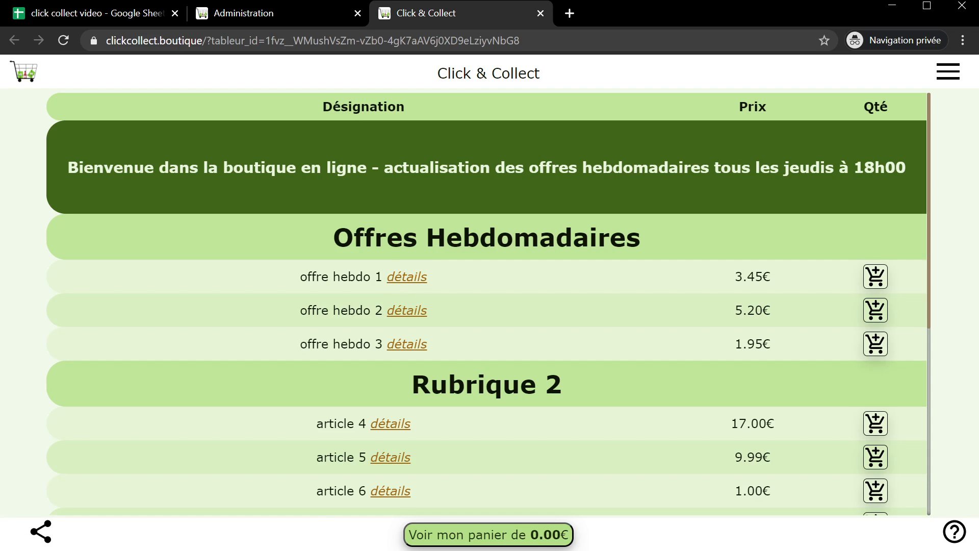
click(406, 276)
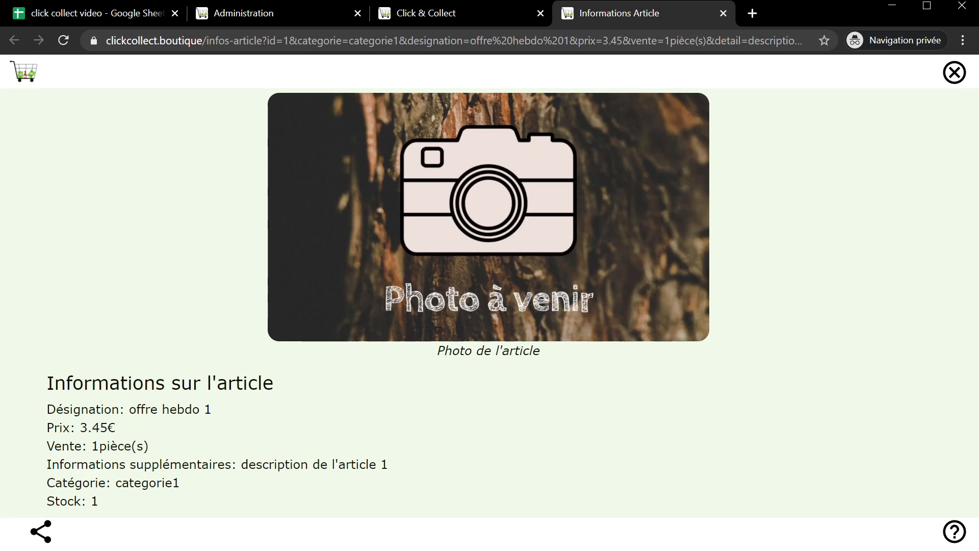
drag(241, 464, 400, 468)
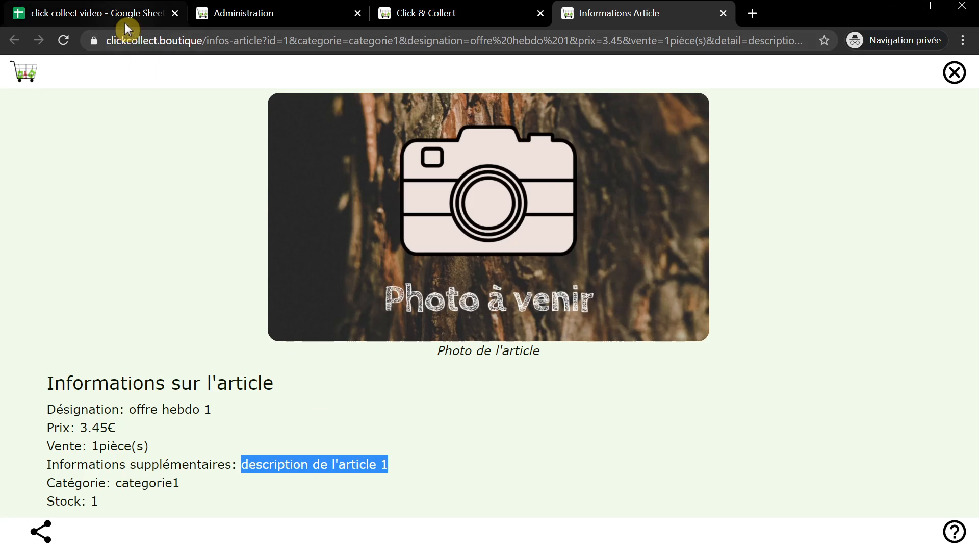
click(724, 13)
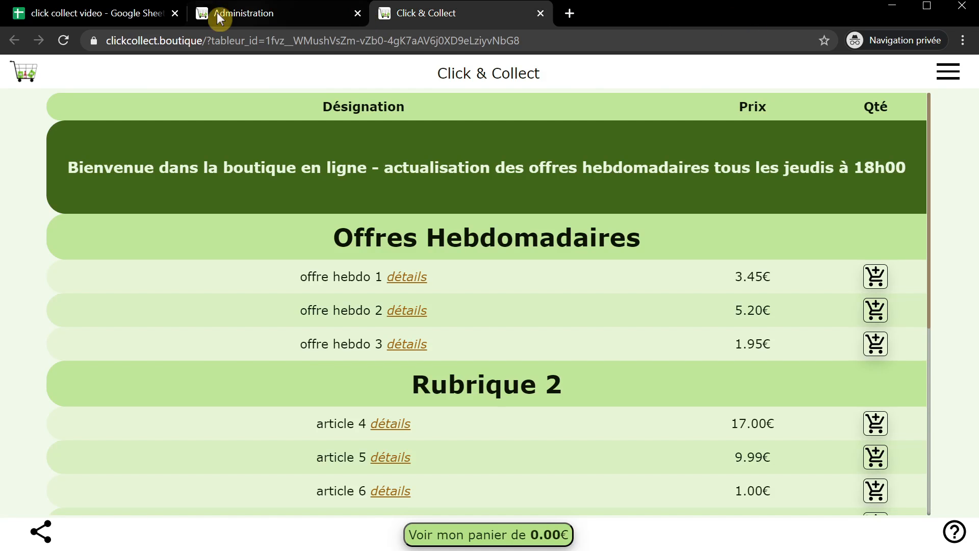
click(102, 13)
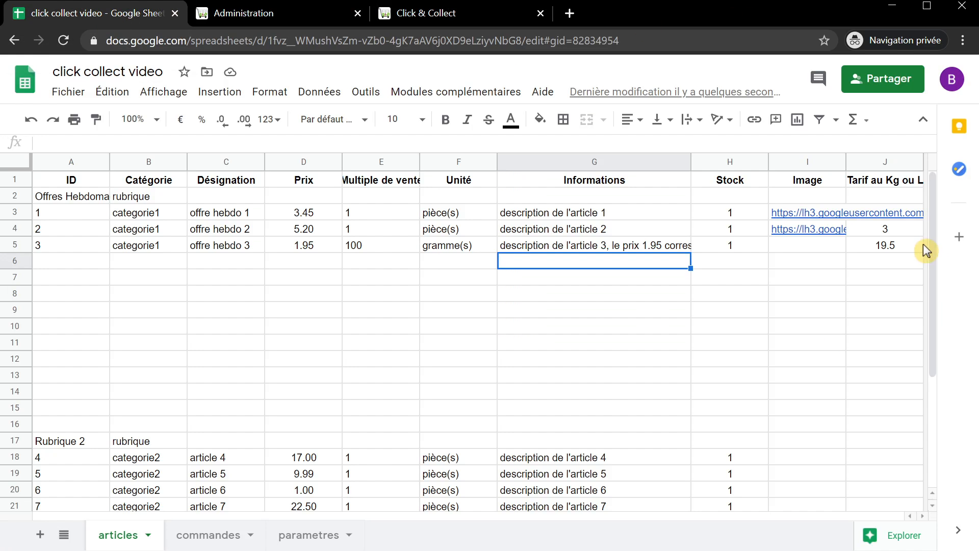
- View offre hebdo 2's detail page with its apple photo at 5.20€ in the online shop
click(879, 234)
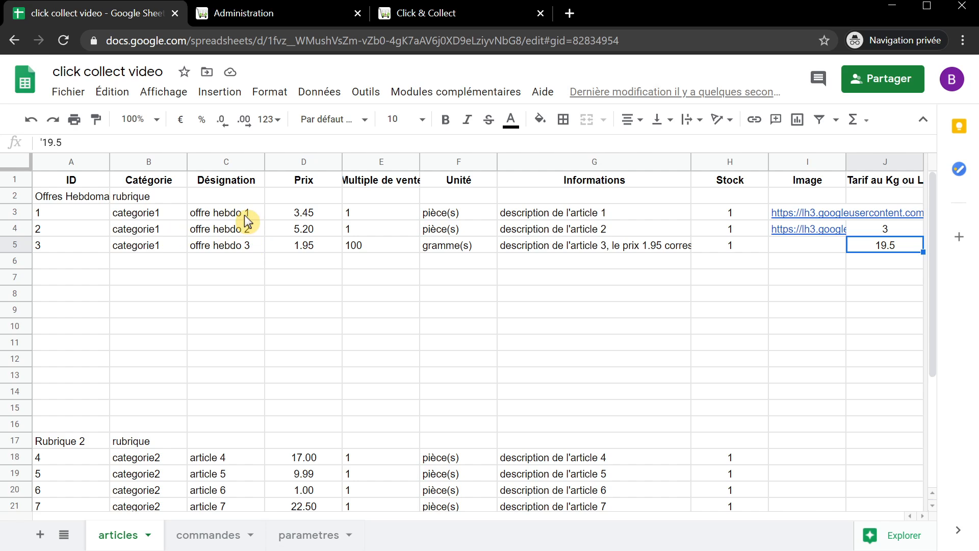
click(444, 11)
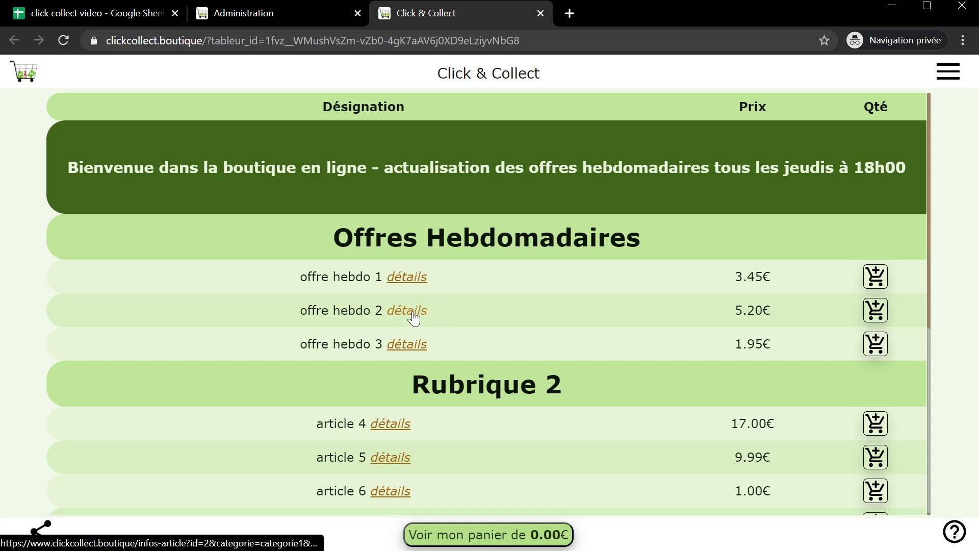
click(408, 311)
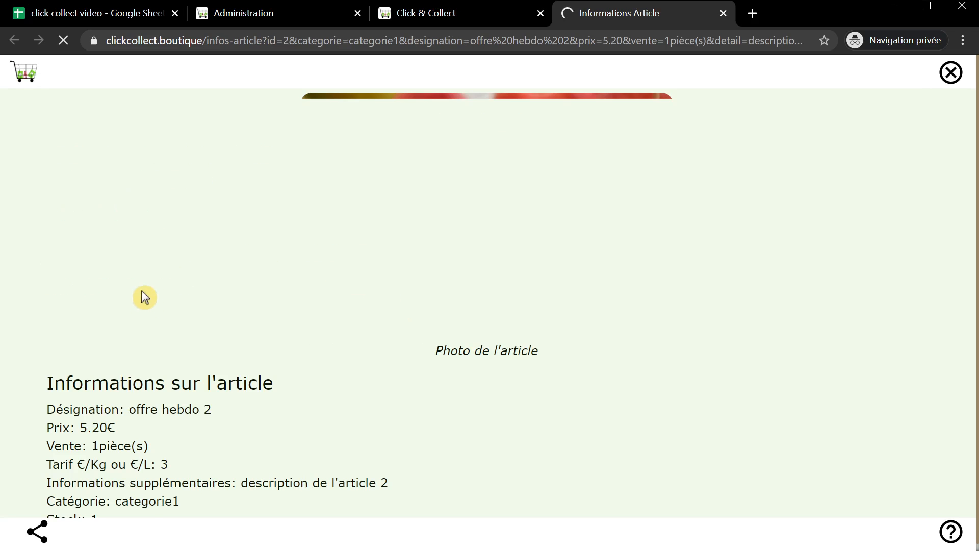
scroll(175, 469, down, 1)
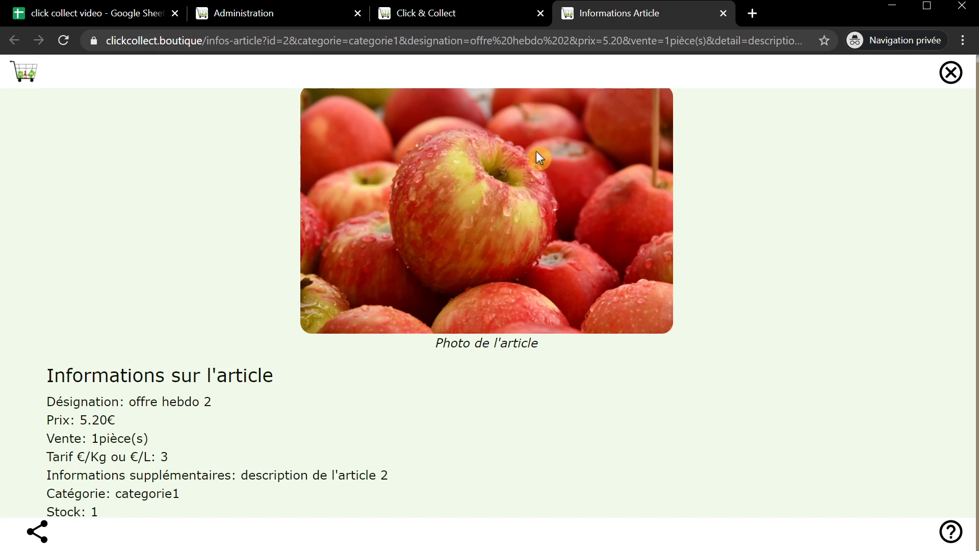
click(951, 72)
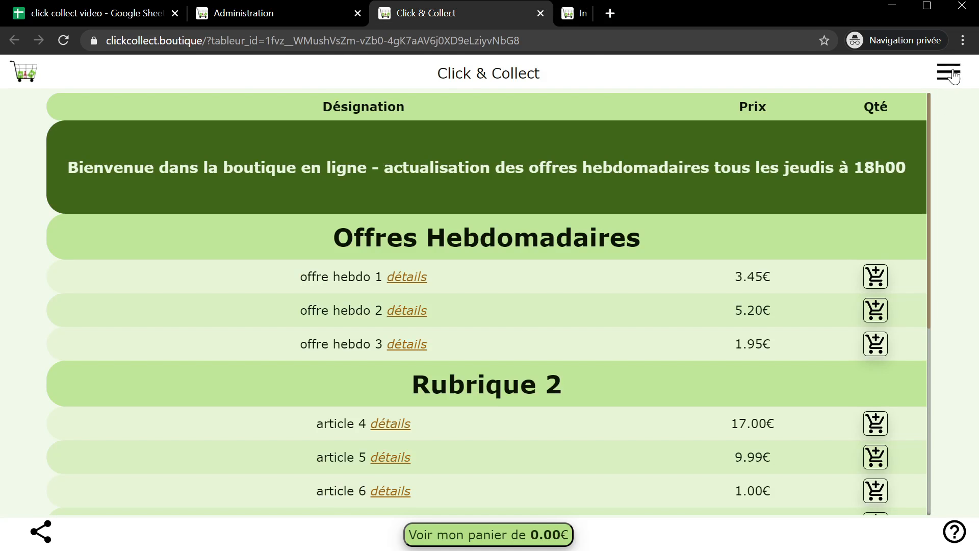
click(122, 20)
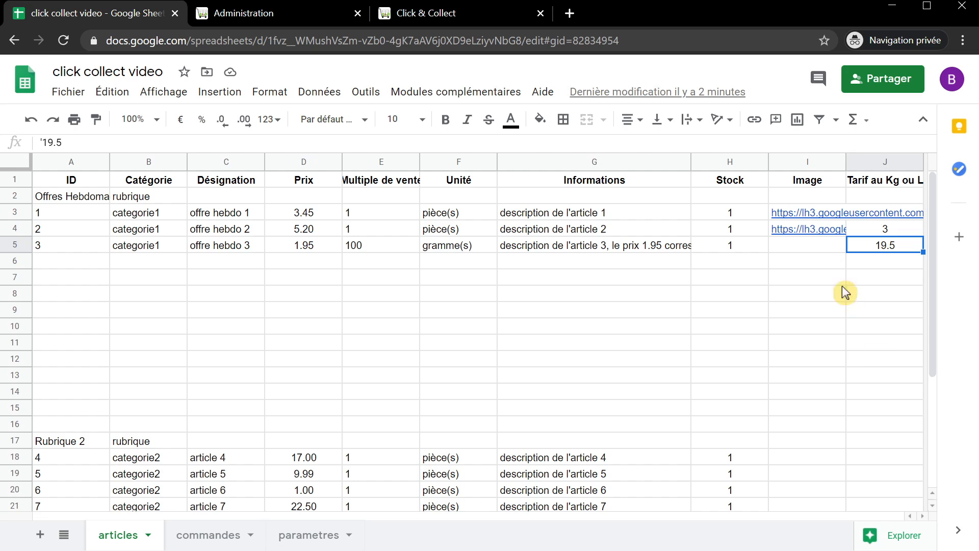
- Clear the image links of offre hebdo 2 (I4) and offre hebdo 1 (I3)
click(803, 233)
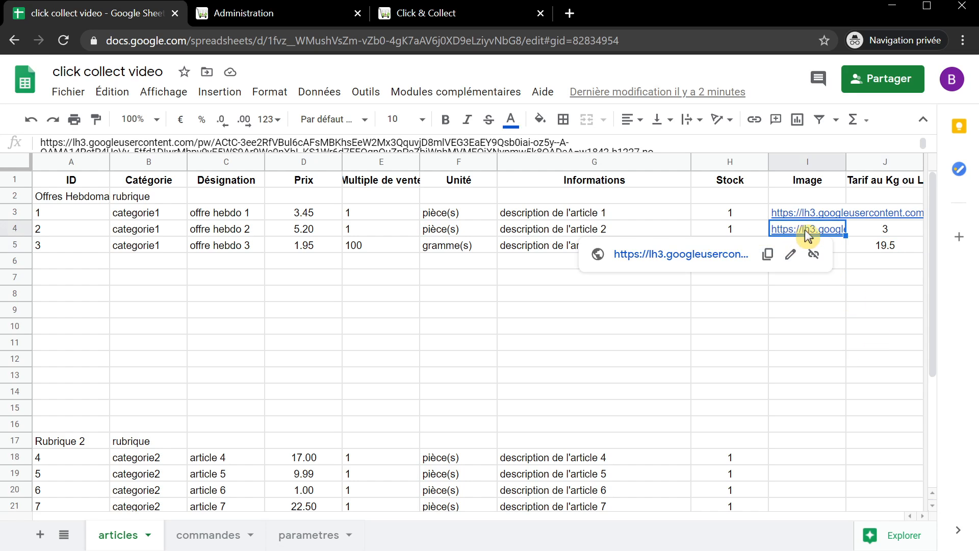
key(Delete)
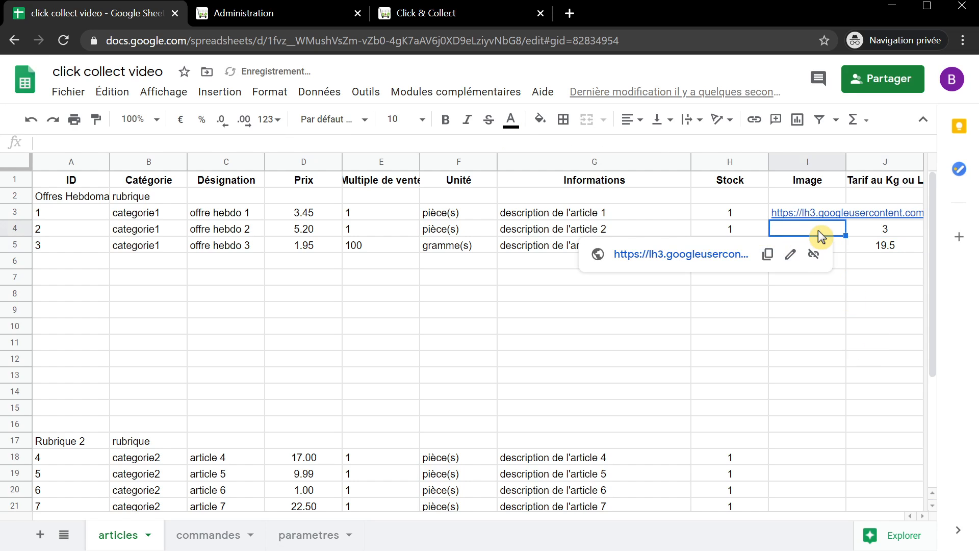
key(Up)
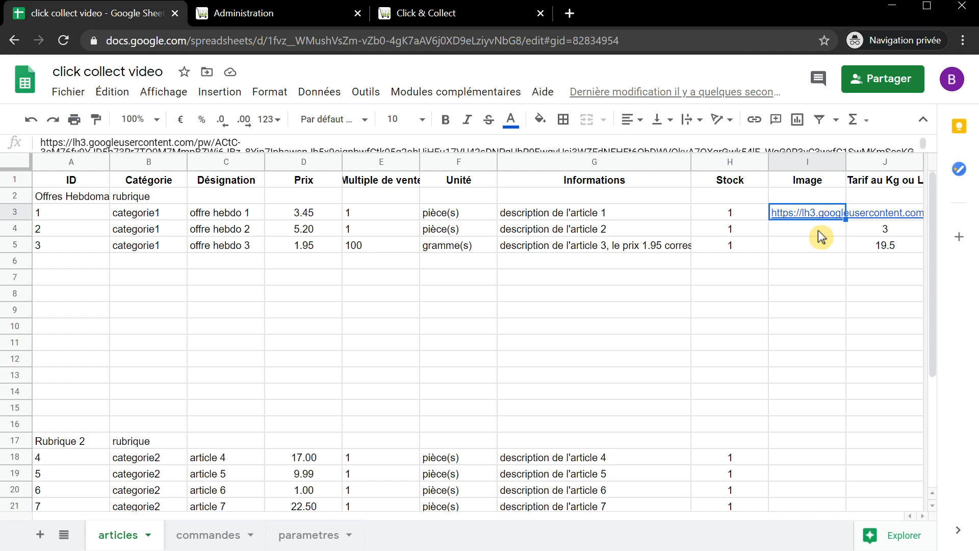
key(Delete)
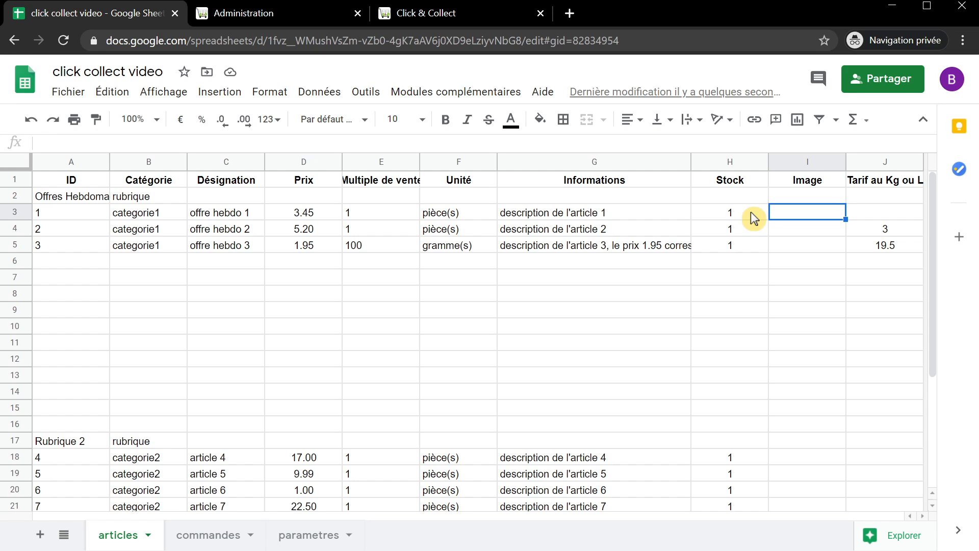
- Set offre hebdo 1's stock in H3 to 0 and close the shop tab
click(751, 212)
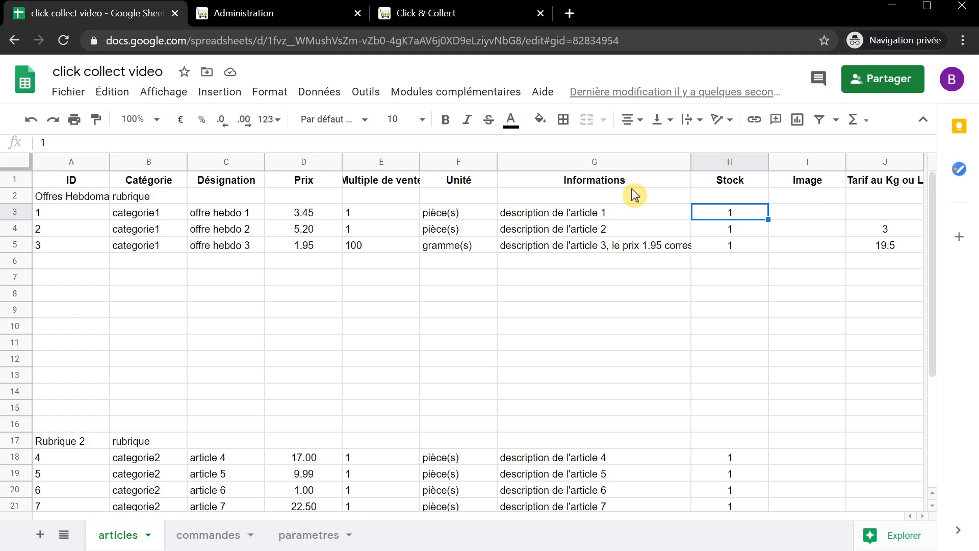
text(0)
key(Return)
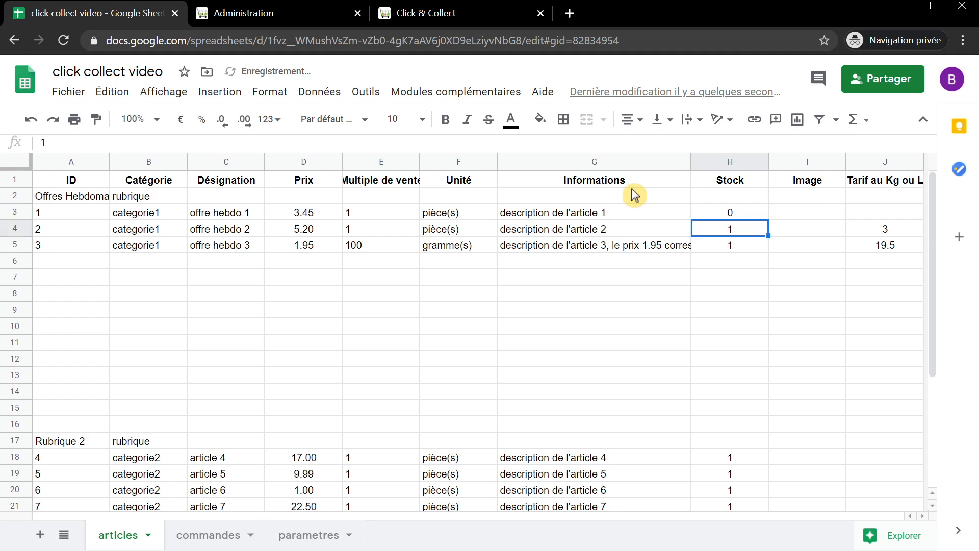
click(541, 13)
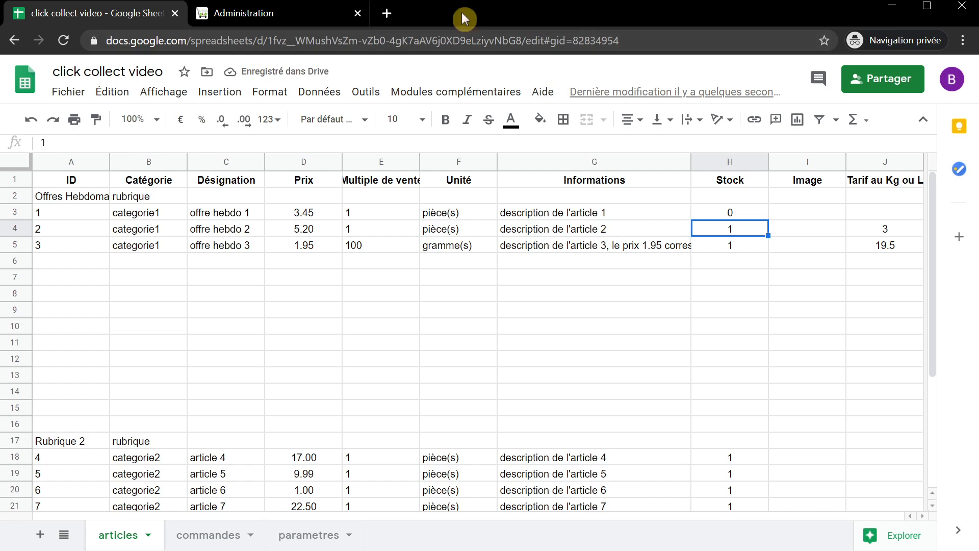
click(262, 16)
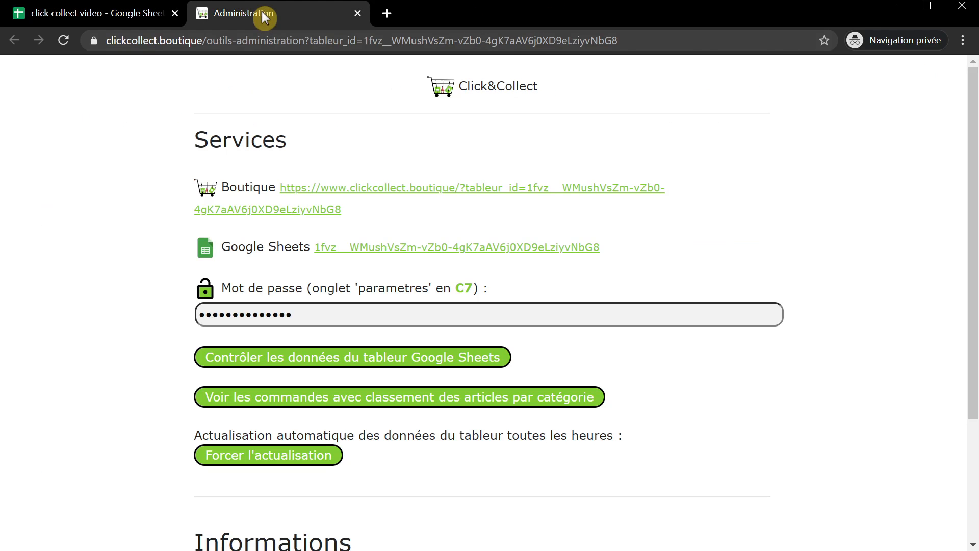
- Force a shop data refresh, check that offre hebdo 1 is gone, and return to the spreadsheet
click(288, 465)
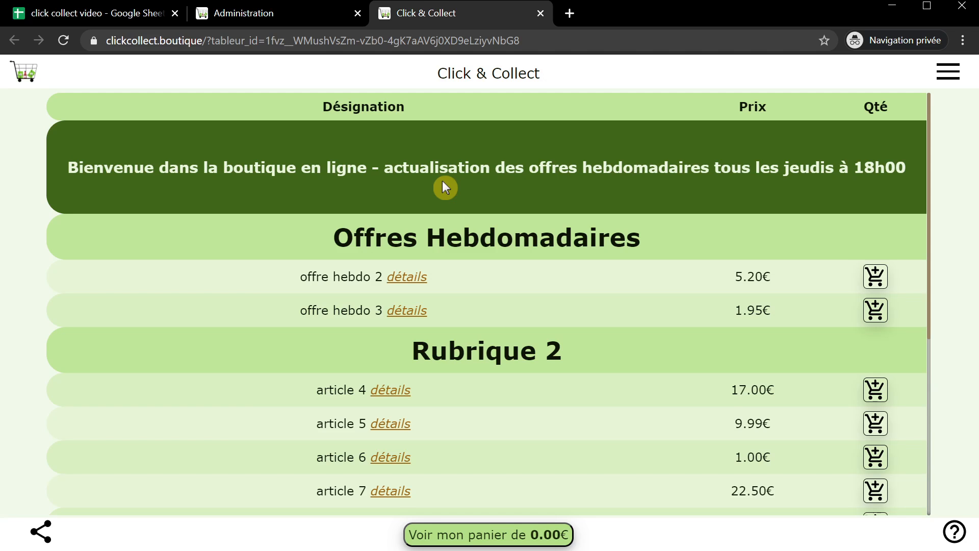
click(540, 14)
click(127, 16)
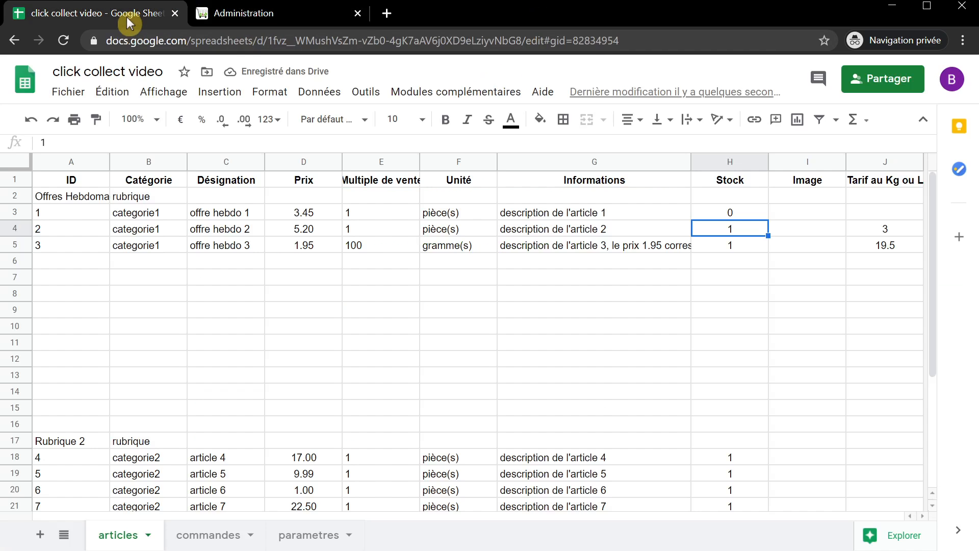
- Fill stock cells H4 to H16 with 0, keeping the Rubrique 2 heading row H17 blank
click(742, 264)
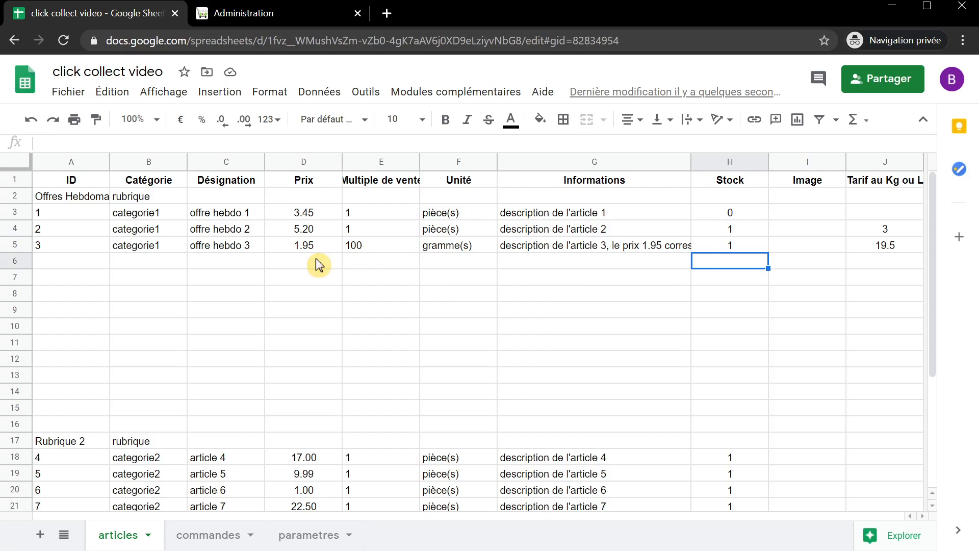
click(93, 265)
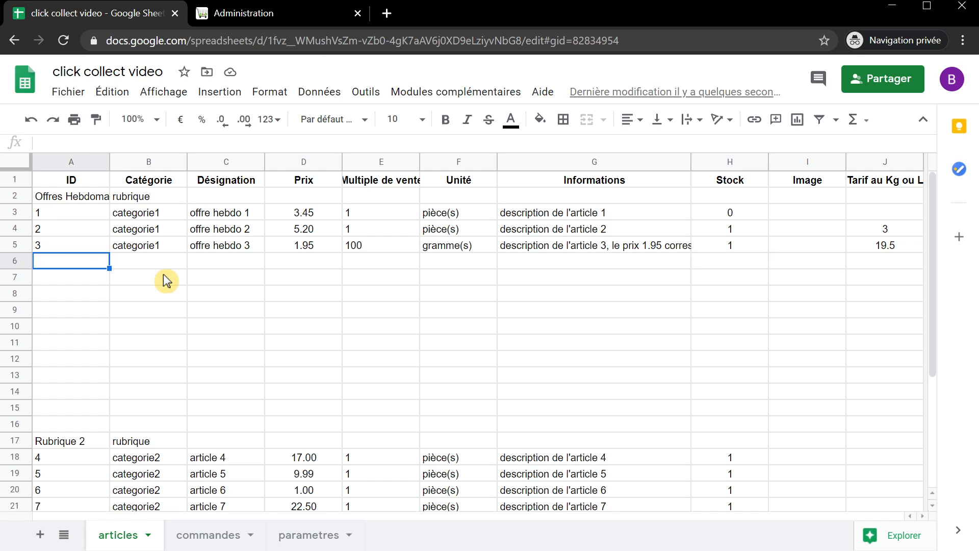
click(732, 211)
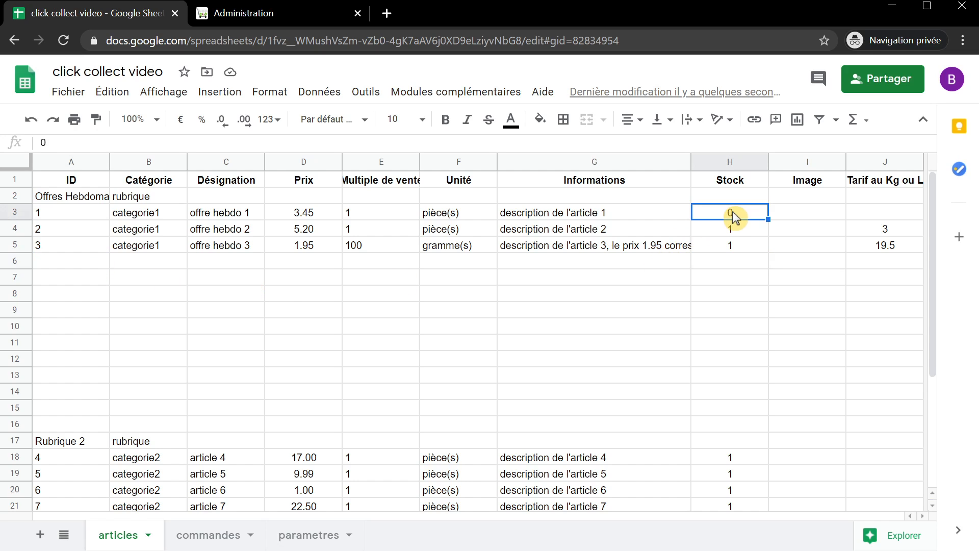
key(ctrl+c)
drag(743, 237, 737, 444)
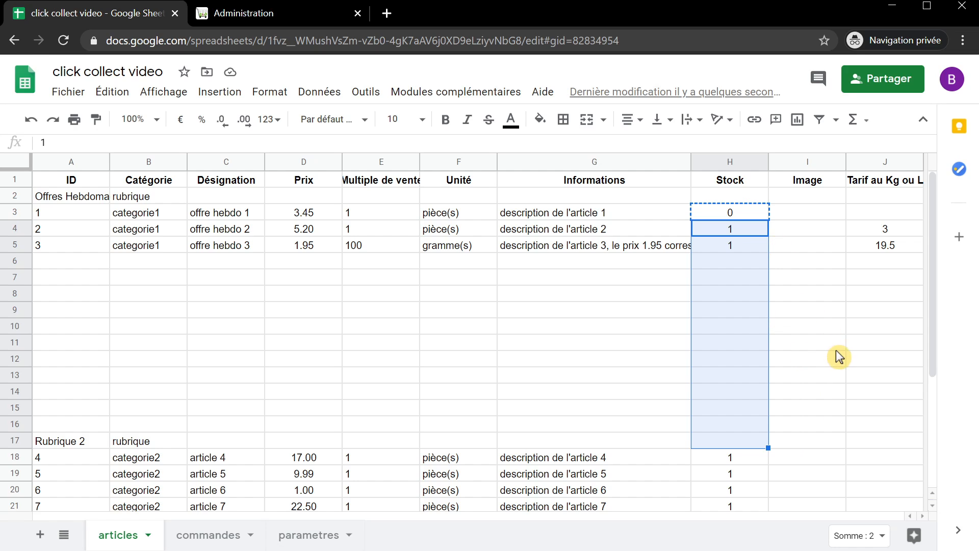
key(ctrl+v)
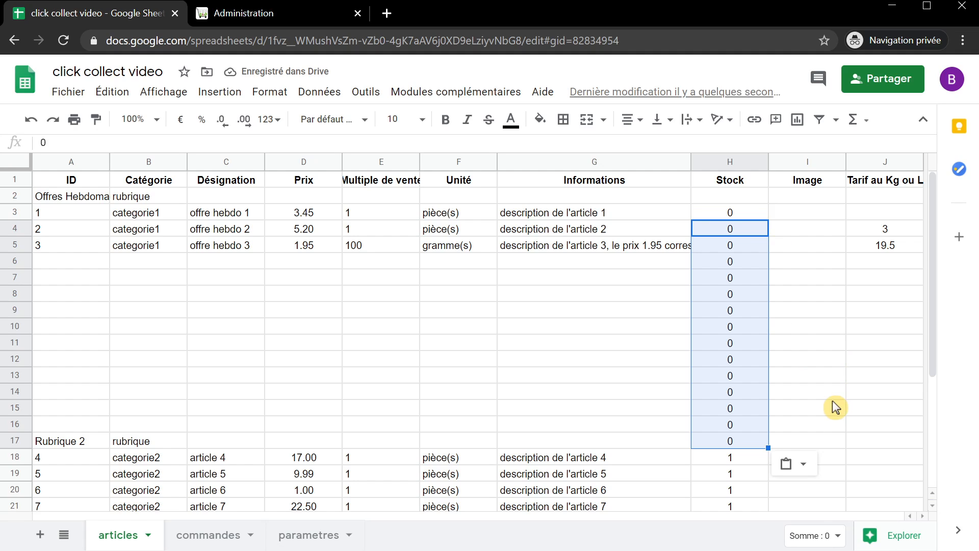
click(716, 441)
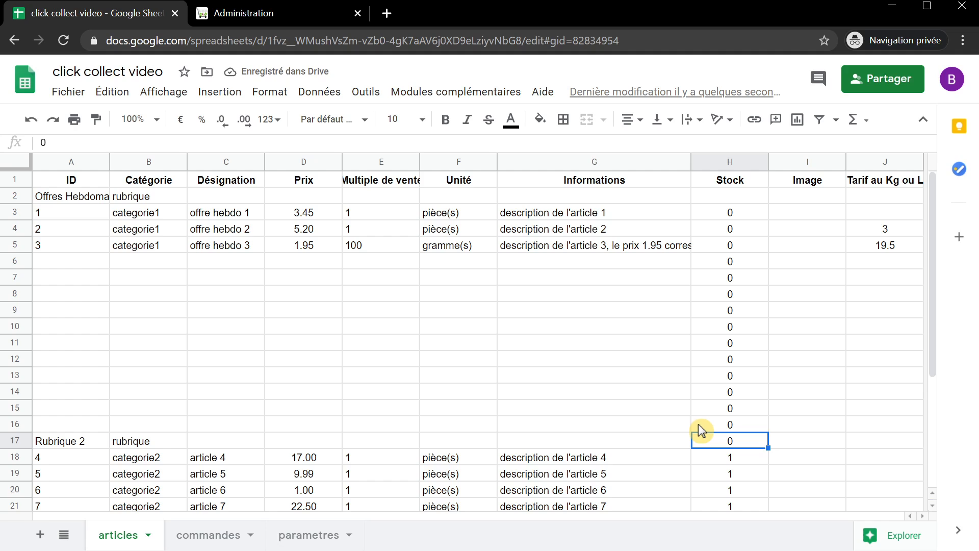
key(Delete)
click(698, 423)
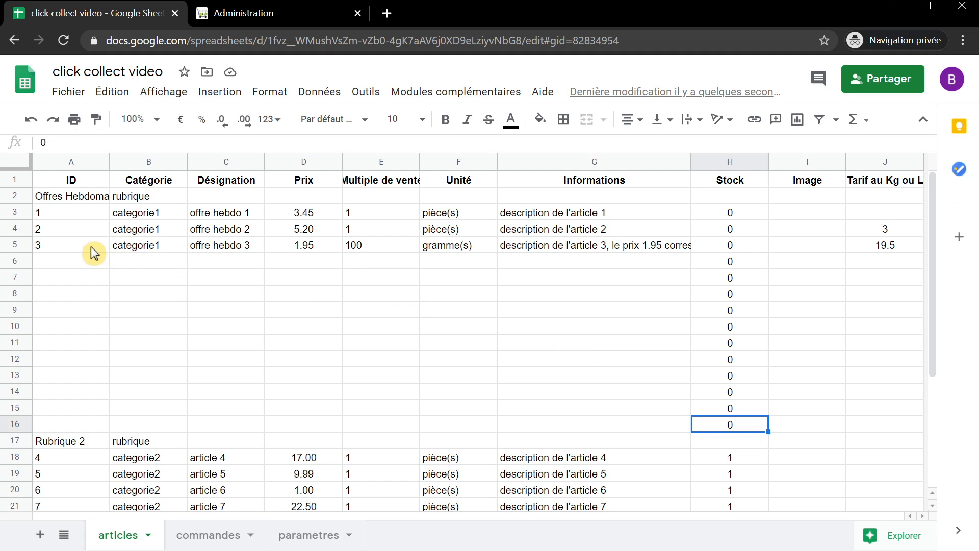
- Copy the offre hebdo 3 row (A5:J5) into the empty rows 6 to 16
drag(91, 246, 876, 245)
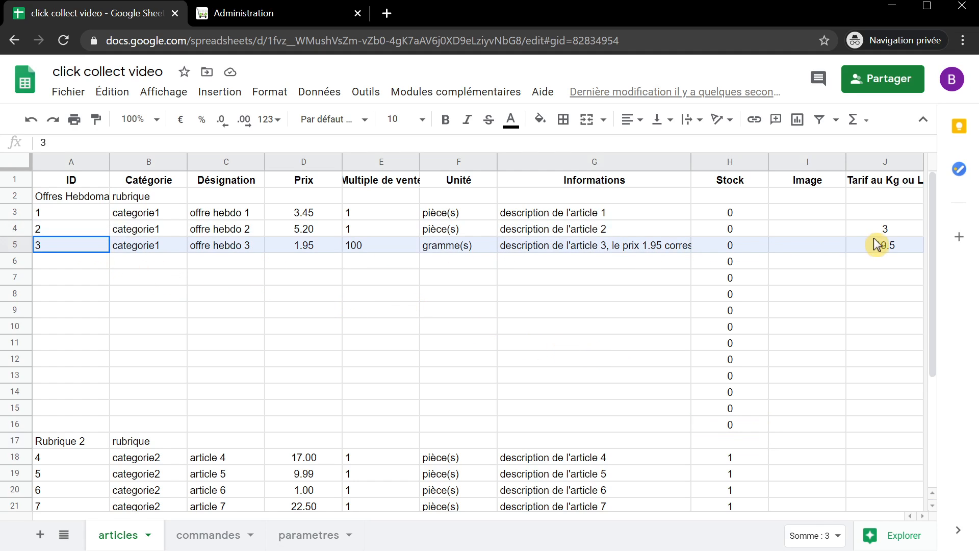
key(ctrl+c)
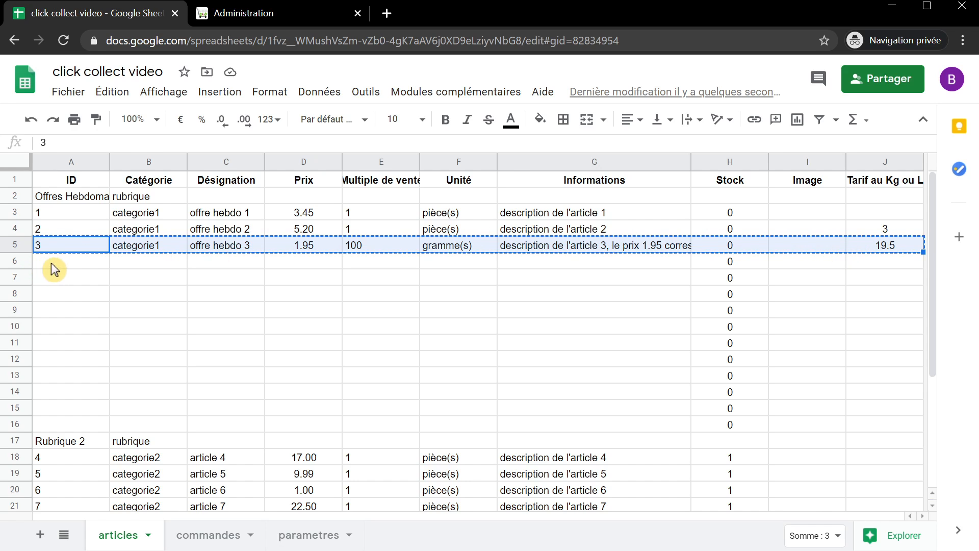
drag(55, 270, 72, 423)
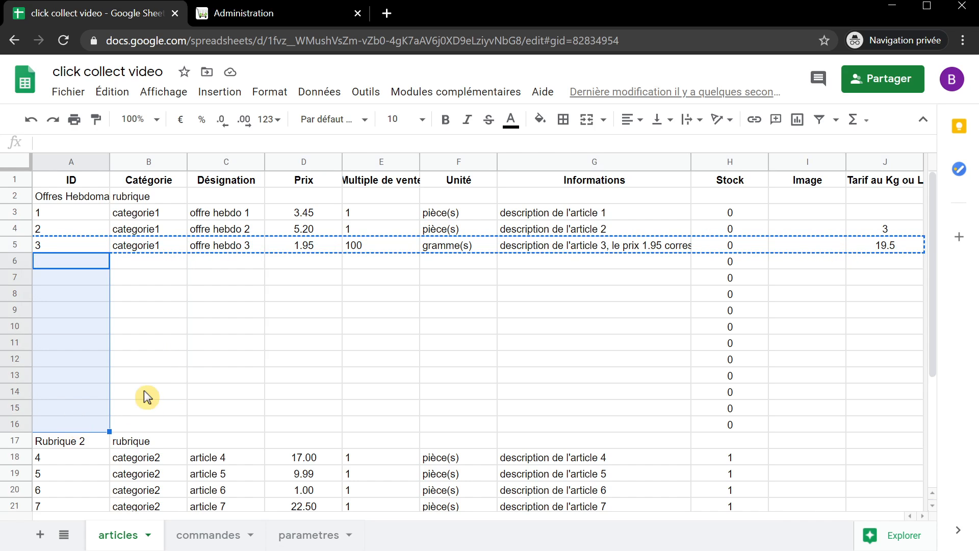
key(ctrl+v)
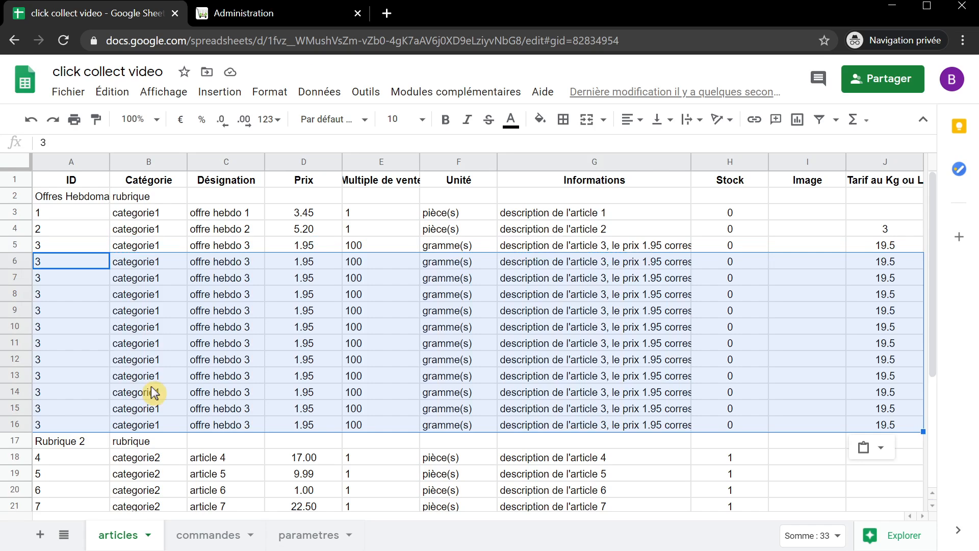
- Enter IDs 15 and 16 in cells A6 and A7
click(53, 258)
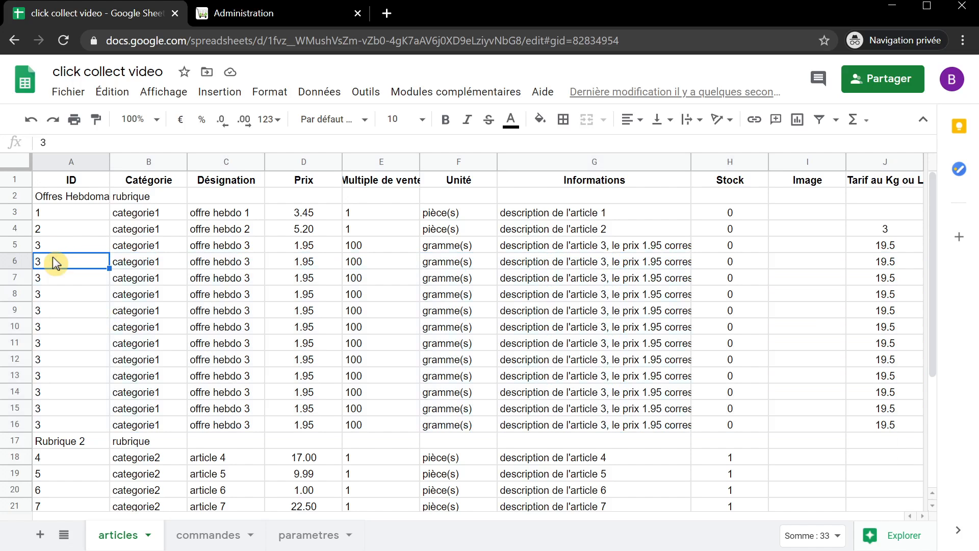
scroll(127, 291, down, 1)
scroll(126, 291, down, 3)
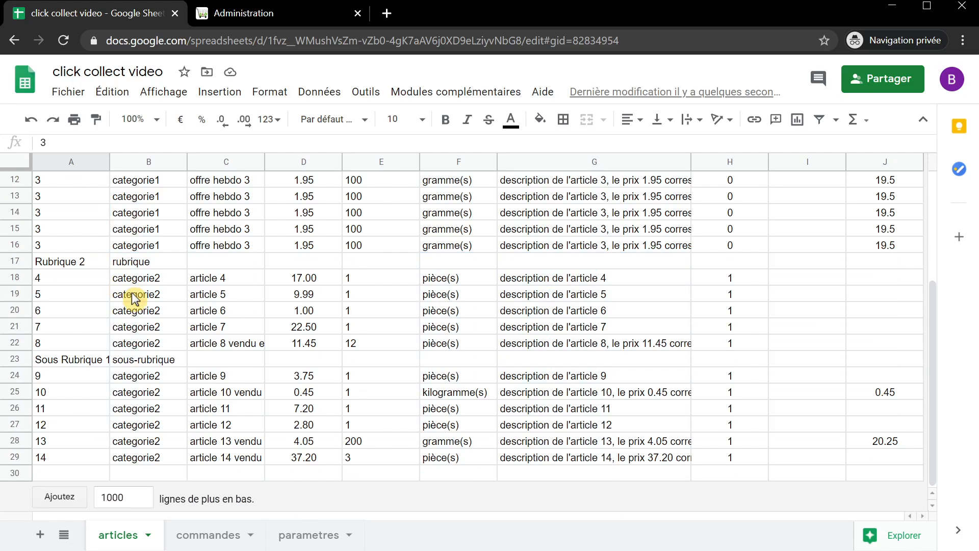
scroll(67, 459, up, 5)
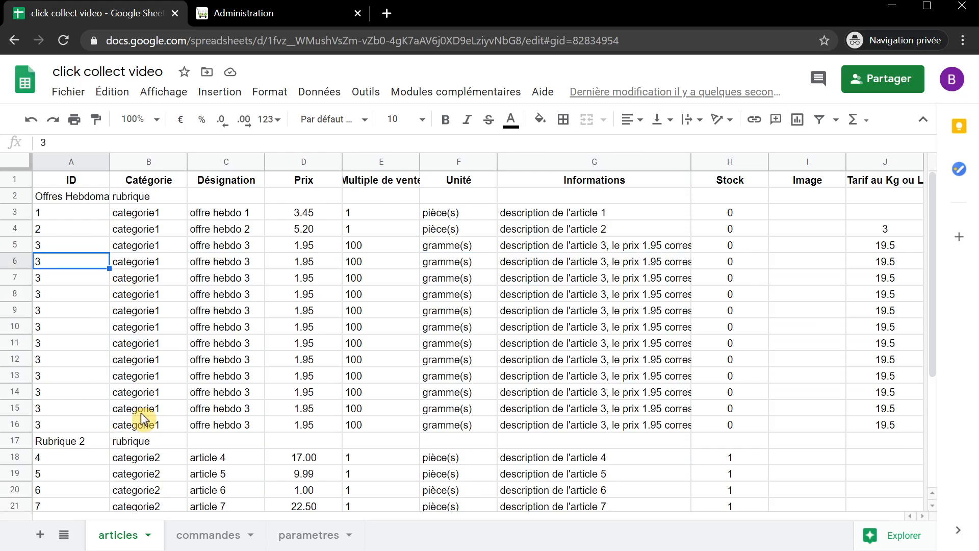
text(15)
key(Return)
text(16)
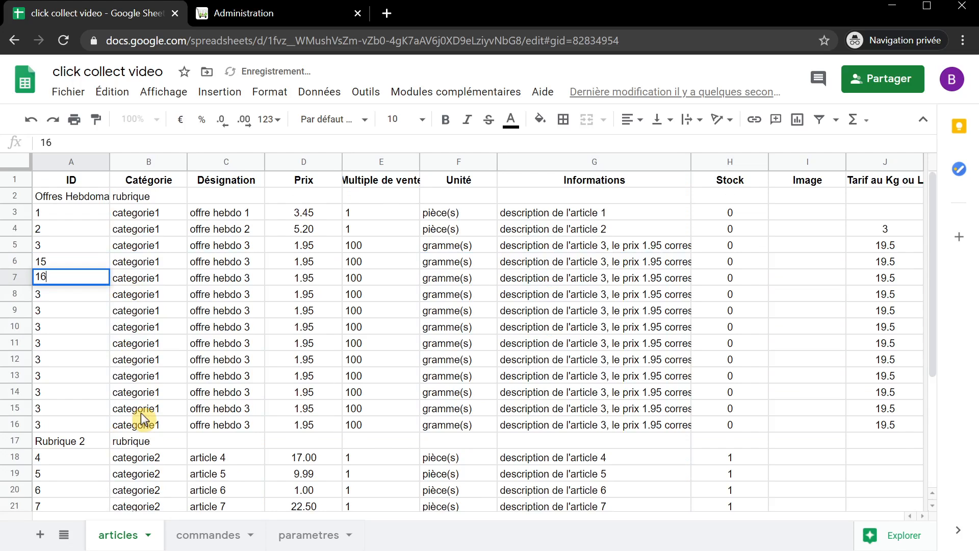
key(Return)
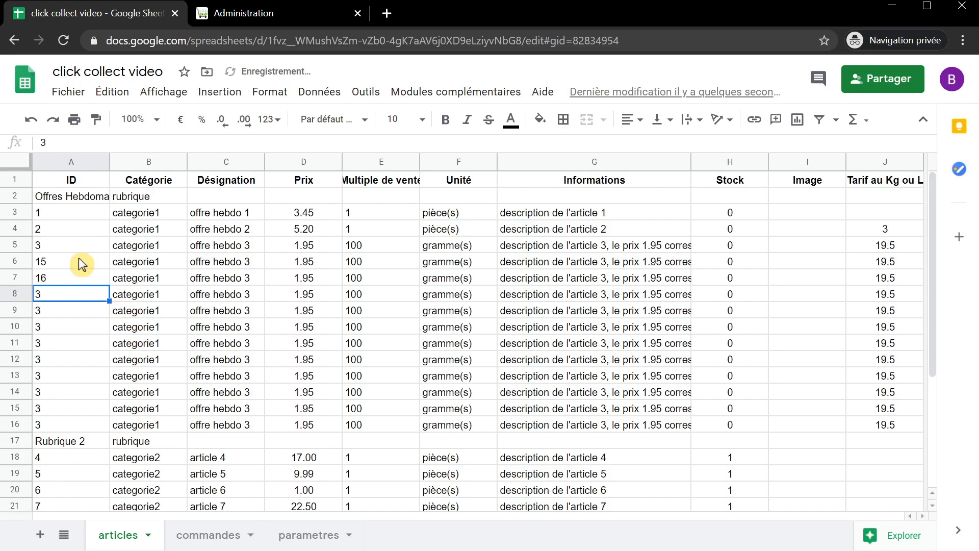
- Extend the ID sequence from A6 down to 25 in A16, then show the administration page
click(78, 266)
drag(78, 267, 96, 428)
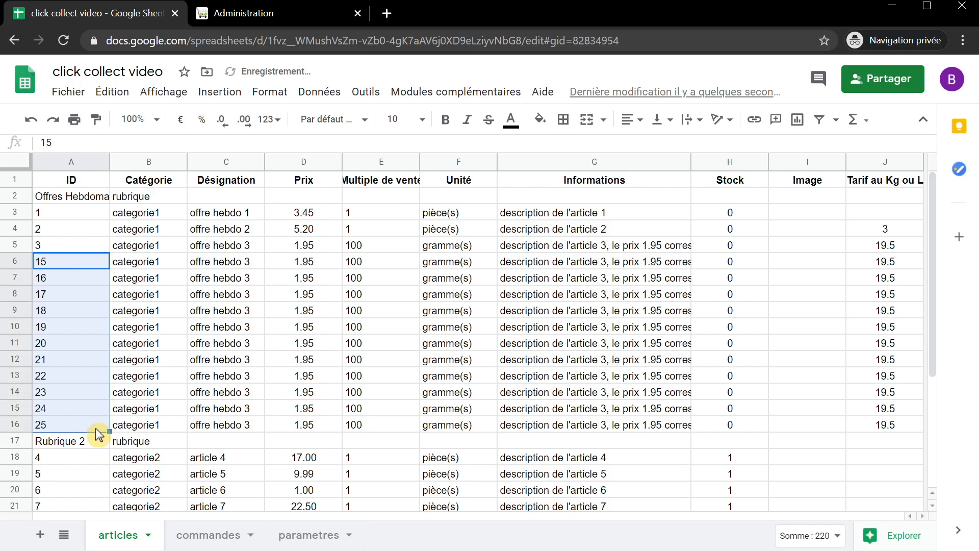
click(163, 424)
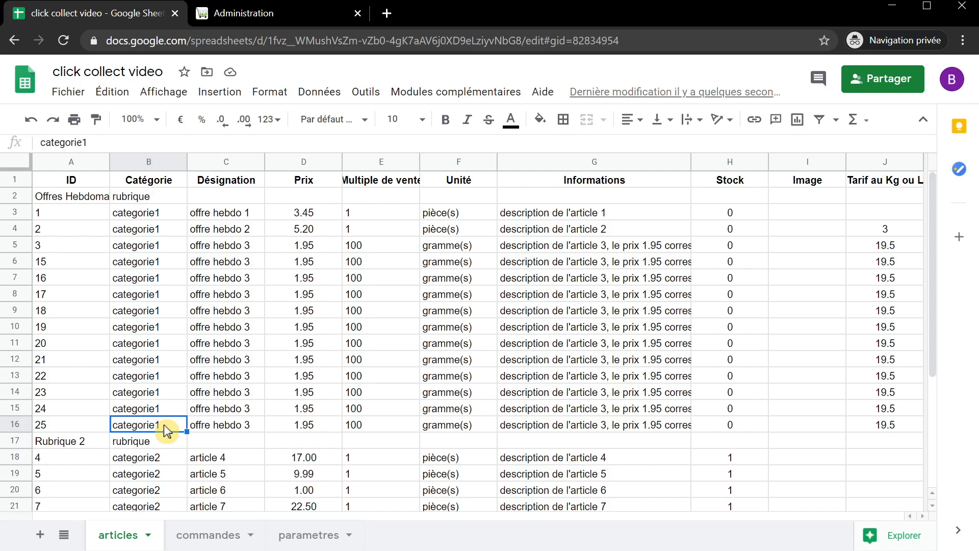
click(255, 11)
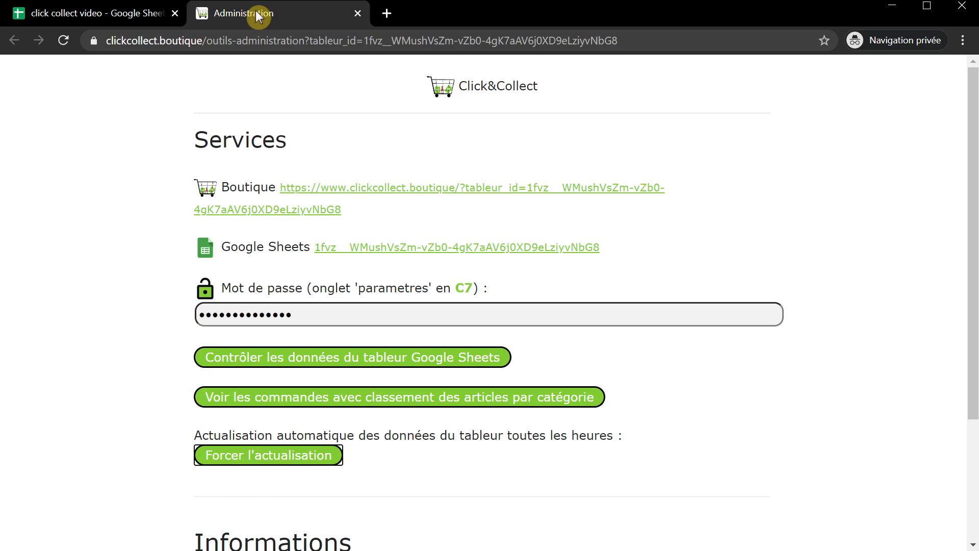
- Scroll through the Click & Collect administration page and return to the articles spreadsheet
scroll(372, 270, down, 3)
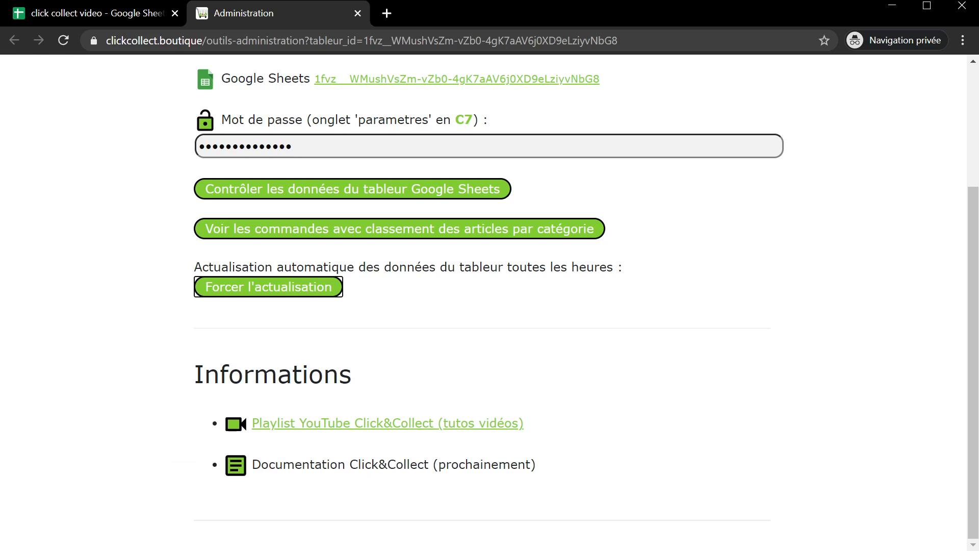
scroll(105, 465, up, 3)
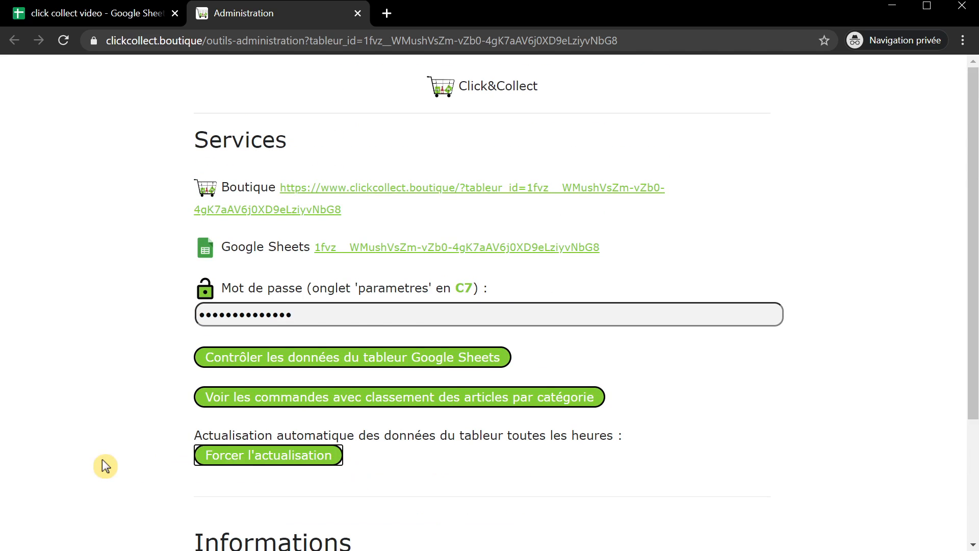
click(98, 15)
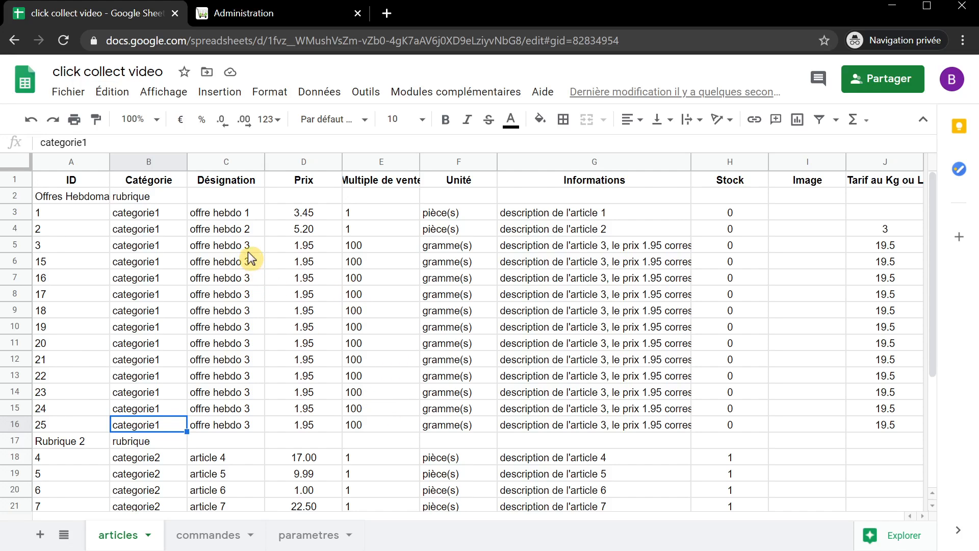
- Name the copies offre hebdo 4 to 14 and price offres 4–7 at 2, 4, 6 and 8
drag(253, 247, 262, 429)
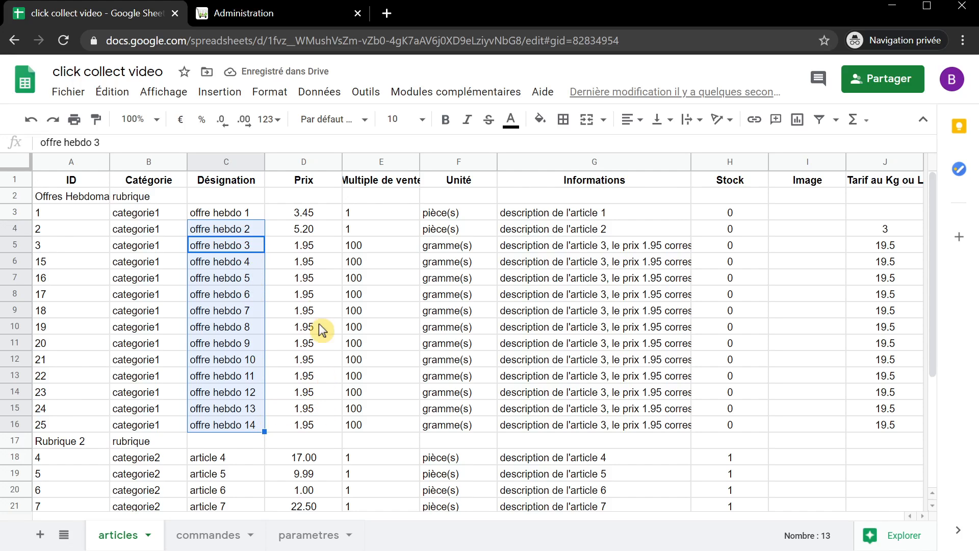
click(313, 262)
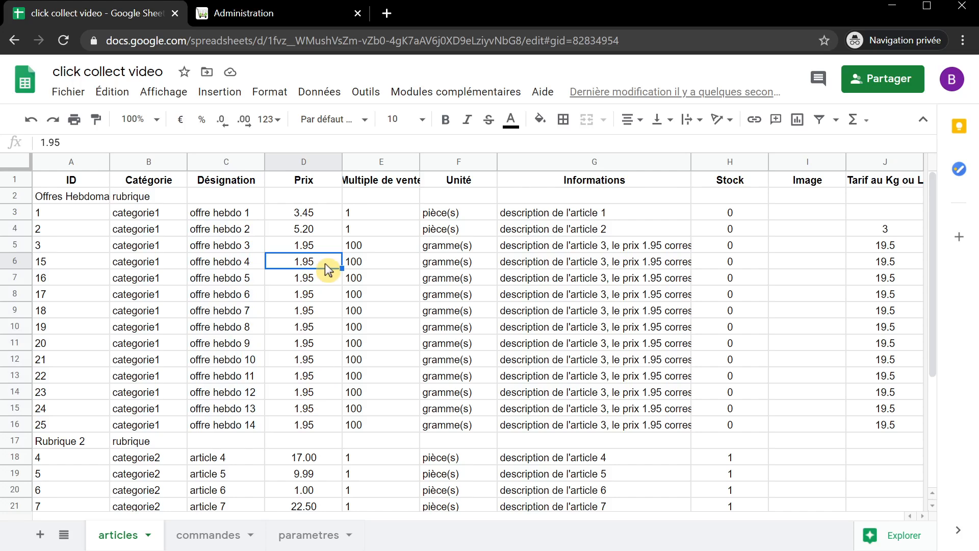
text(2)
key(Return)
text(4)
key(Return)
text(6)
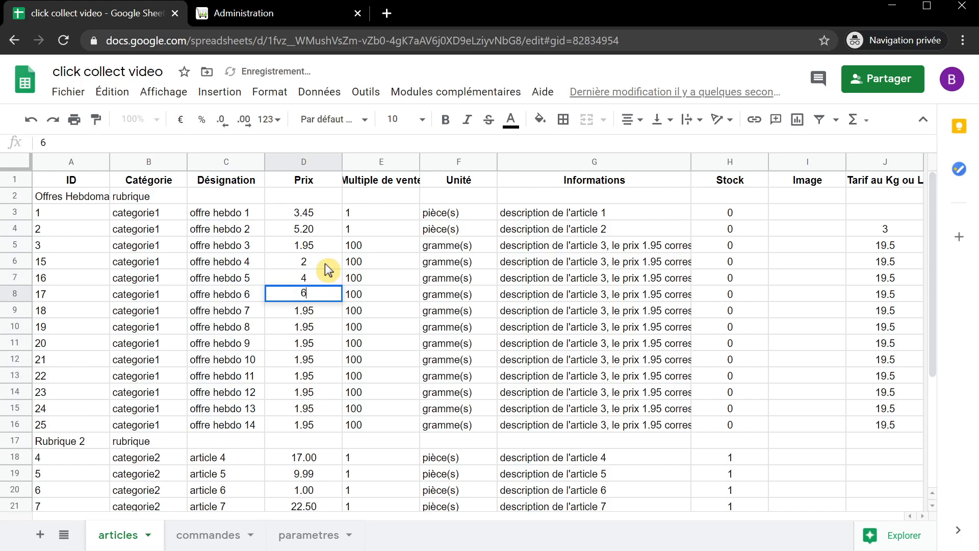
key(Return)
text(8)
key(Return)
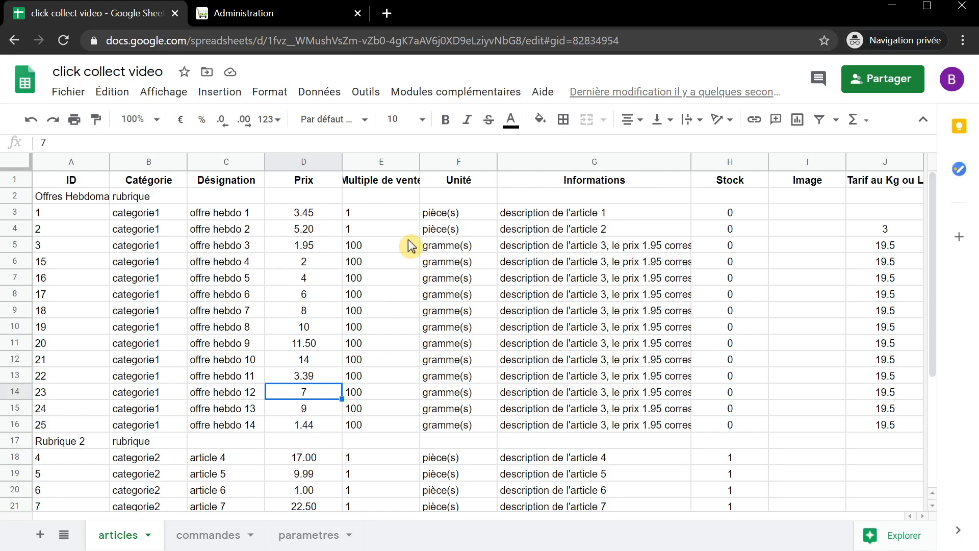
- Copy multiple 1 and unit pièce(s) from offre hebdo 2 into rows 7 to 14
drag(384, 229, 439, 232)
key(ctrl+c)
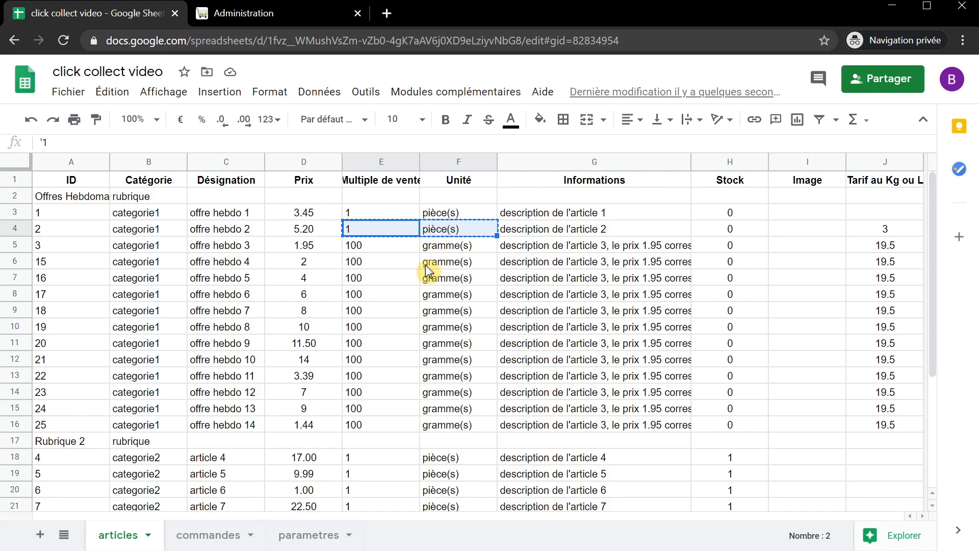
drag(382, 279, 451, 392)
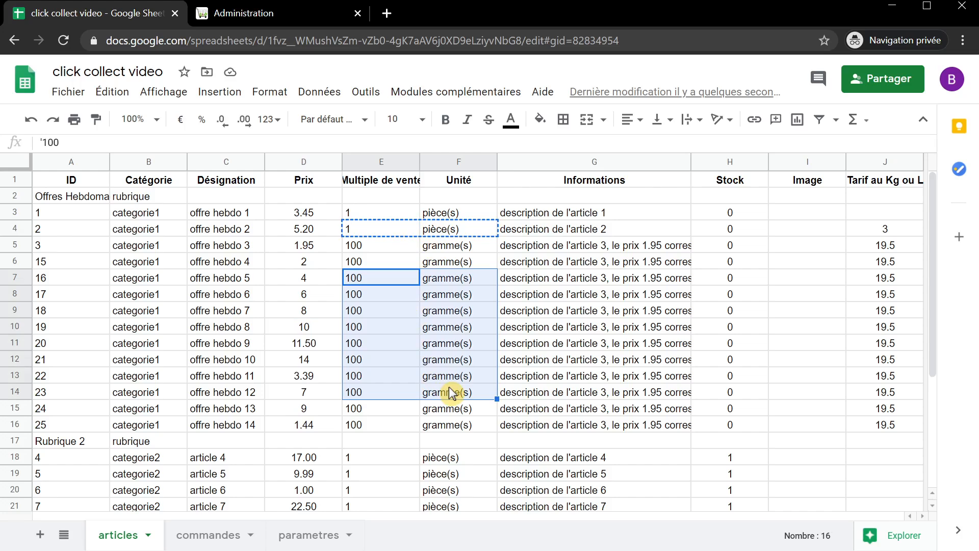
key(ctrl+v)
click(461, 344)
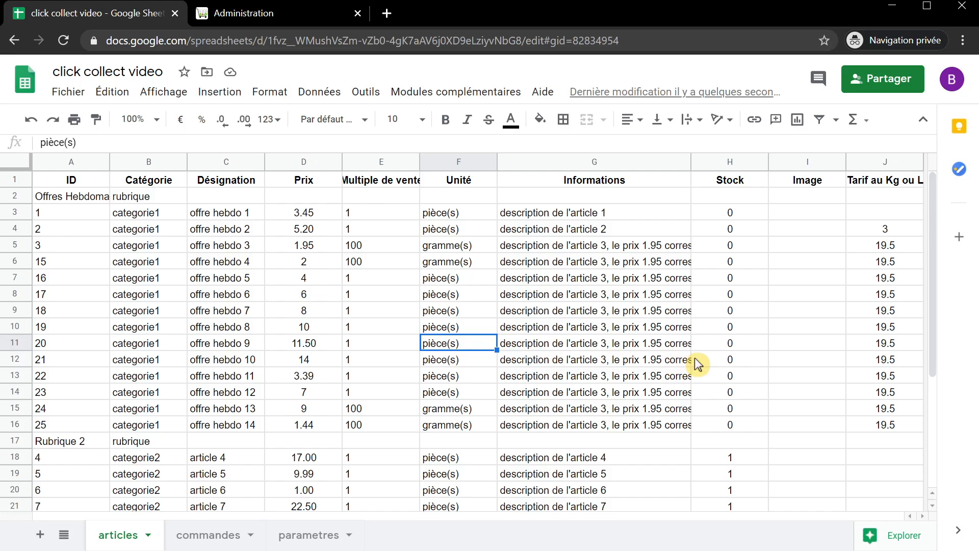
- Set the stock of offres hebdo 9, 10 and 13 to 1
click(734, 347)
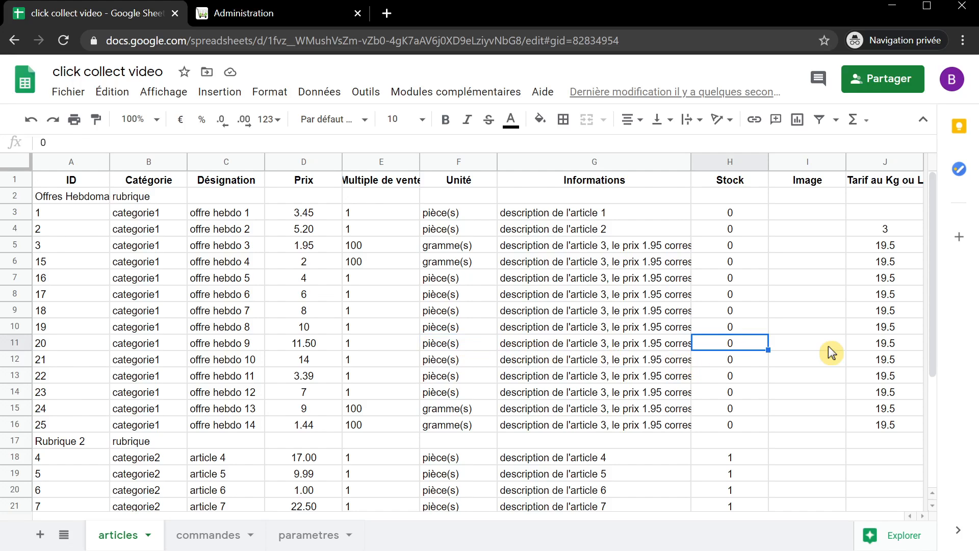
text(1)
key(Return)
text(1)
key(Return)
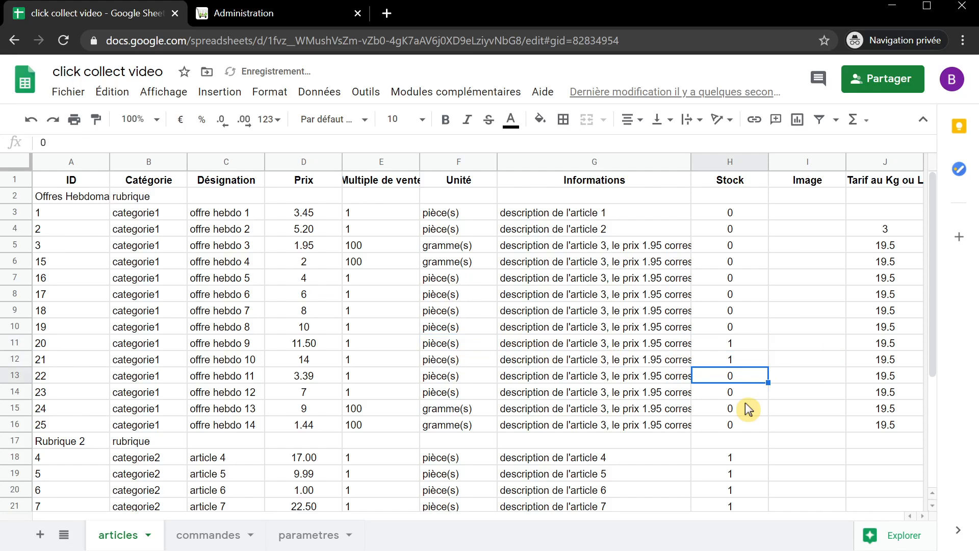
click(746, 410)
text(1)
key(Return)
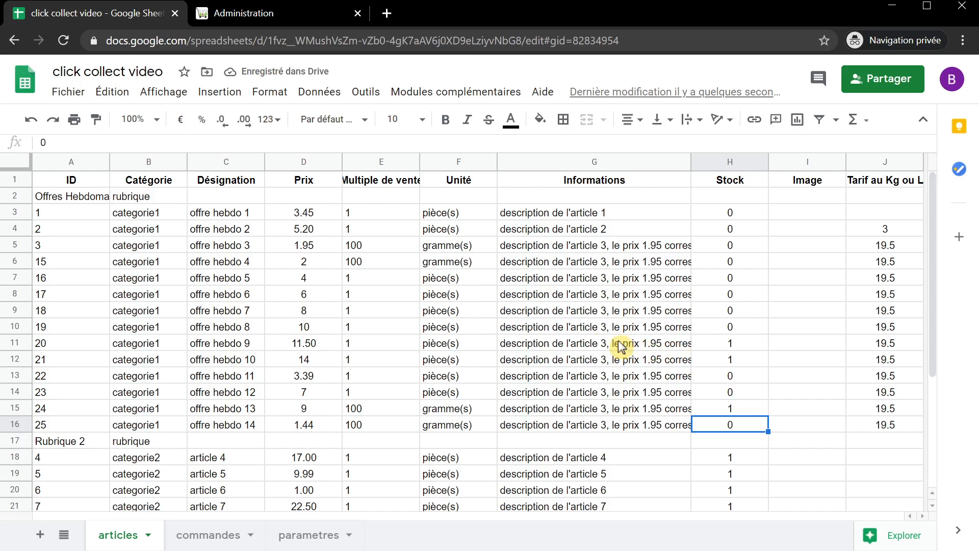
click(252, 16)
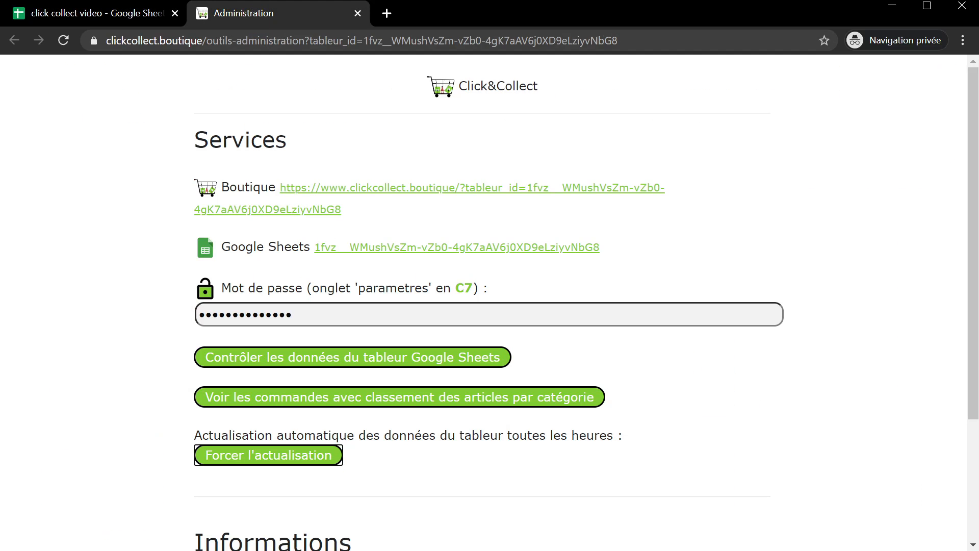
- Force a shop data refresh and add one offre hebdo 9 to the basket
click(282, 457)
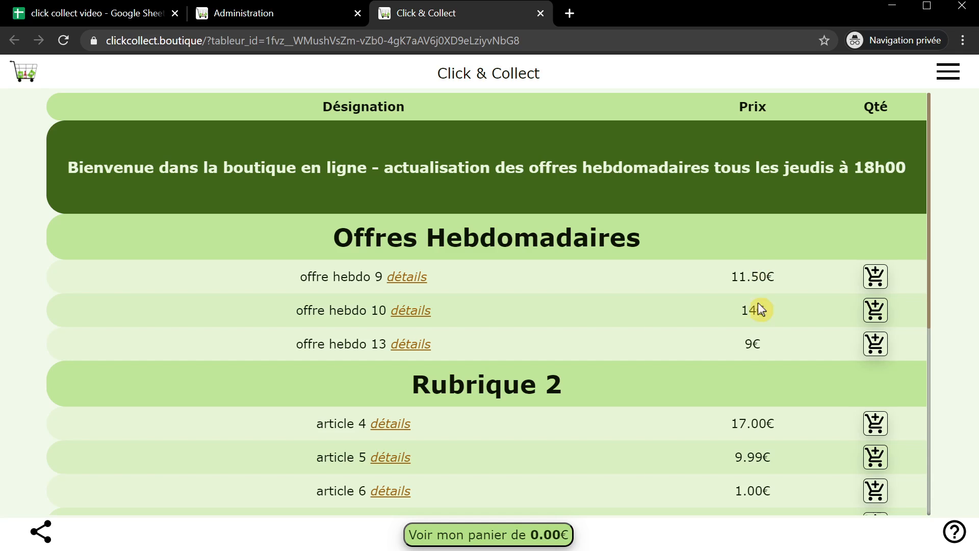
click(875, 277)
click(526, 198)
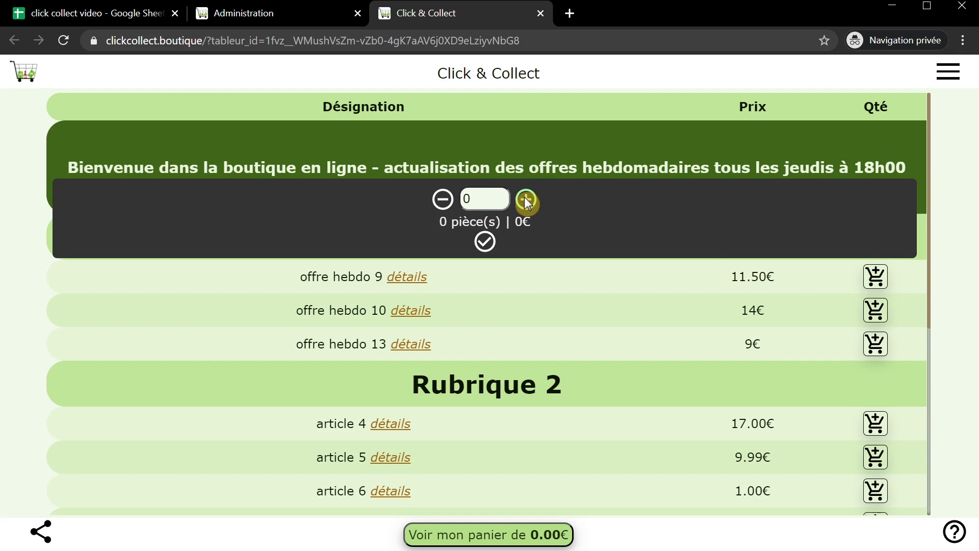
click(484, 244)
- Add 100 grammes of offre hebdo 13, bringing the basket to 20.50€, then open the parametres sheet
click(875, 344)
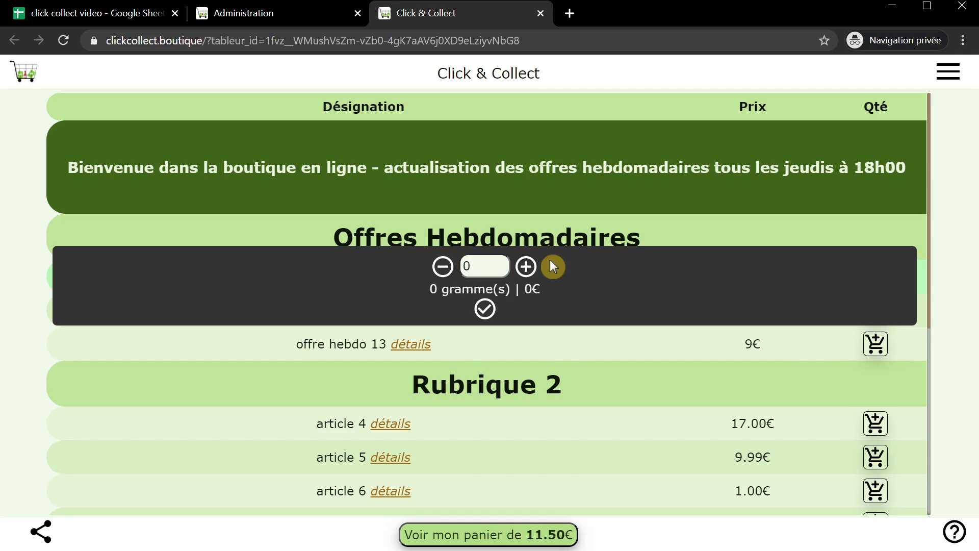
click(526, 267)
click(488, 312)
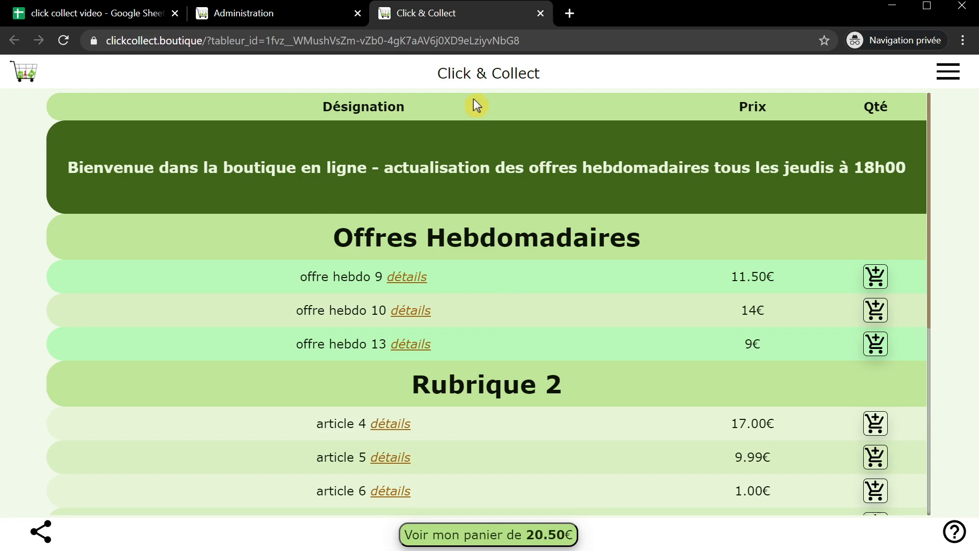
click(75, 18)
click(316, 535)
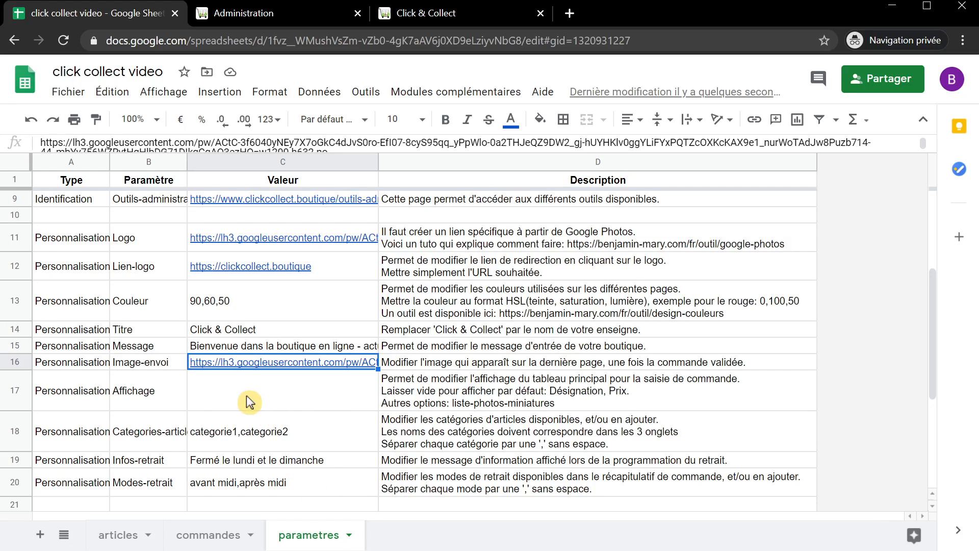
- Change the shop title in C14 from Click & Collect to 'Mon Enseigne'
click(237, 328)
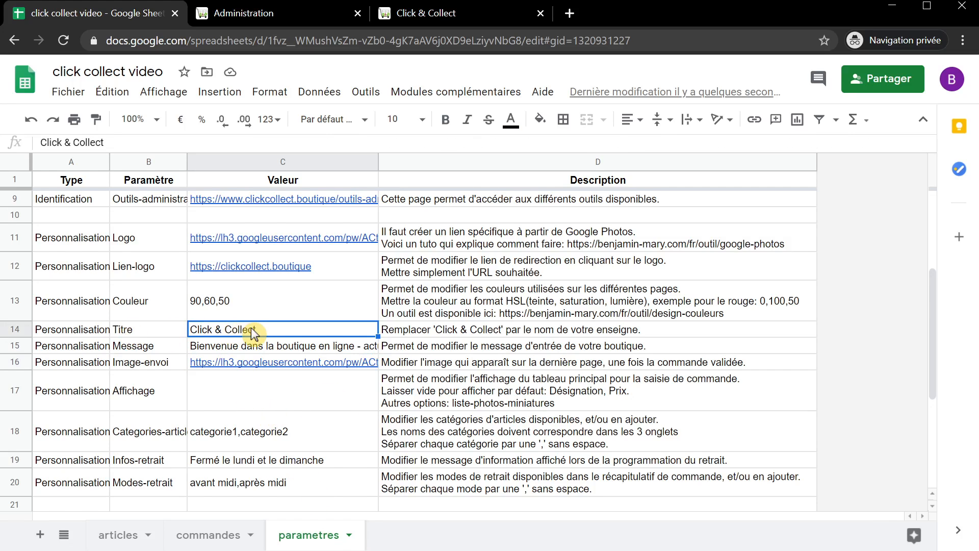
double_click(262, 329)
drag(262, 329, 177, 332)
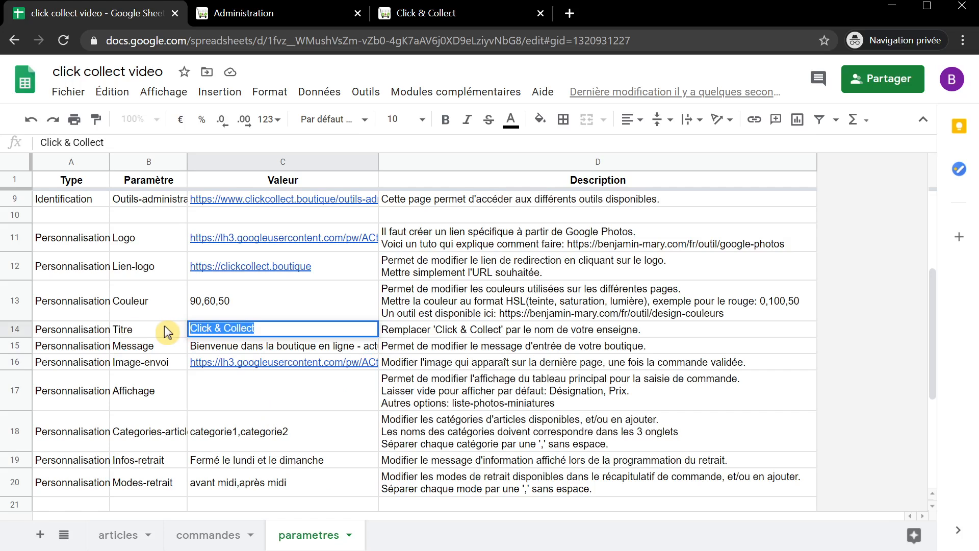
text(Mon Enseign)
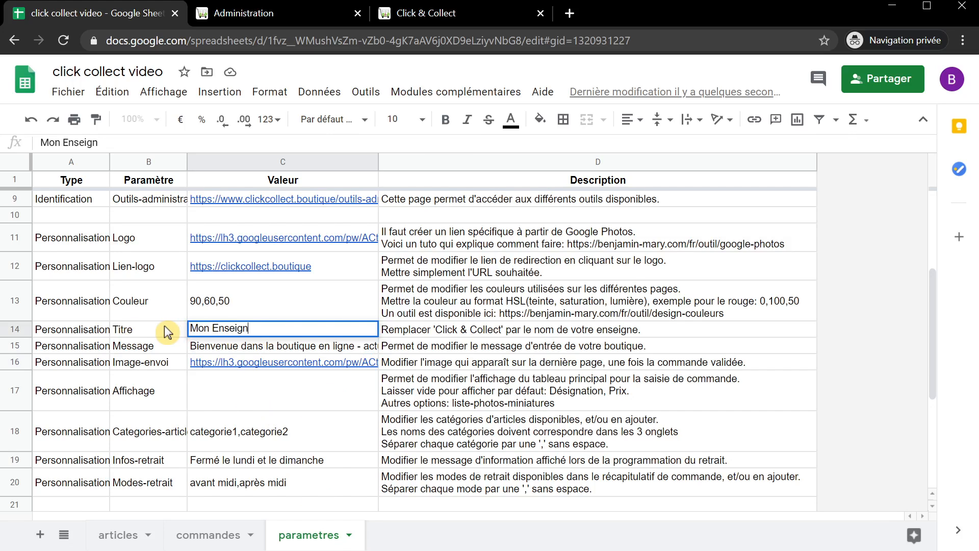
text(e)
key(Return)
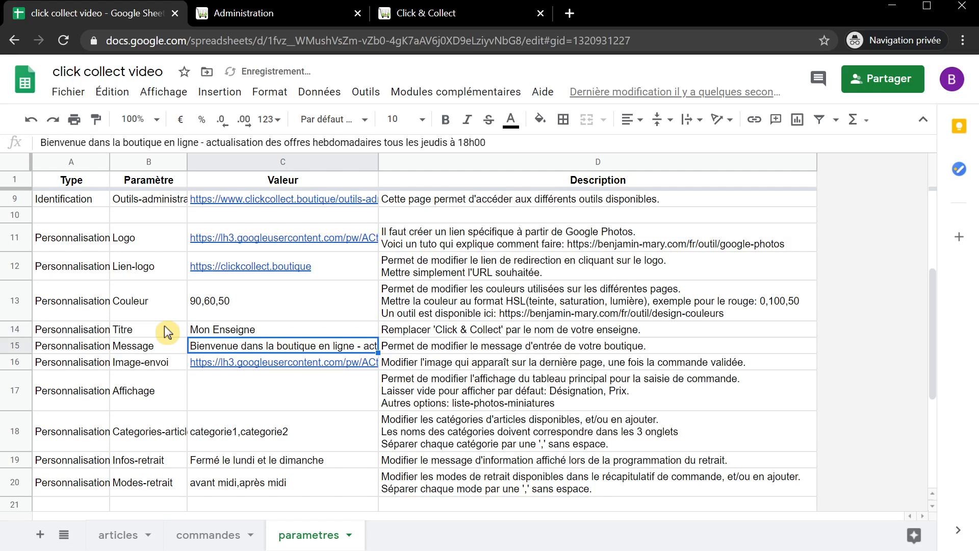
- Replace 'la boutique en ligne' in the C15 welcome message with 'Mon Enseigne, Ville'
double_click(250, 344)
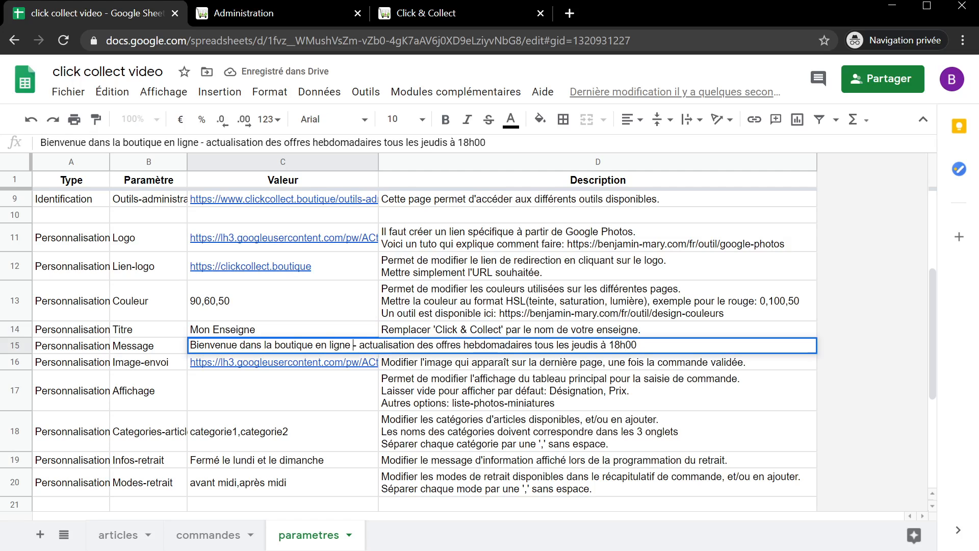
key(BackSpace)
key(BackSpace)
key(BackSpace)
key(BackSpace)
key(BackSpace)
key(BackSpace)
key(BackSpace)
key(BackSpace)
key(BackSpace)
key(BackSpace)
key(BackSpace)
key(BackSpace)
key(BackSpace)
key(BackSpace)
key(BackSpace)
key(BackSpace)
key(BackSpace)
key(BackSpace)
key(BackSpace)
key(BackSpace)
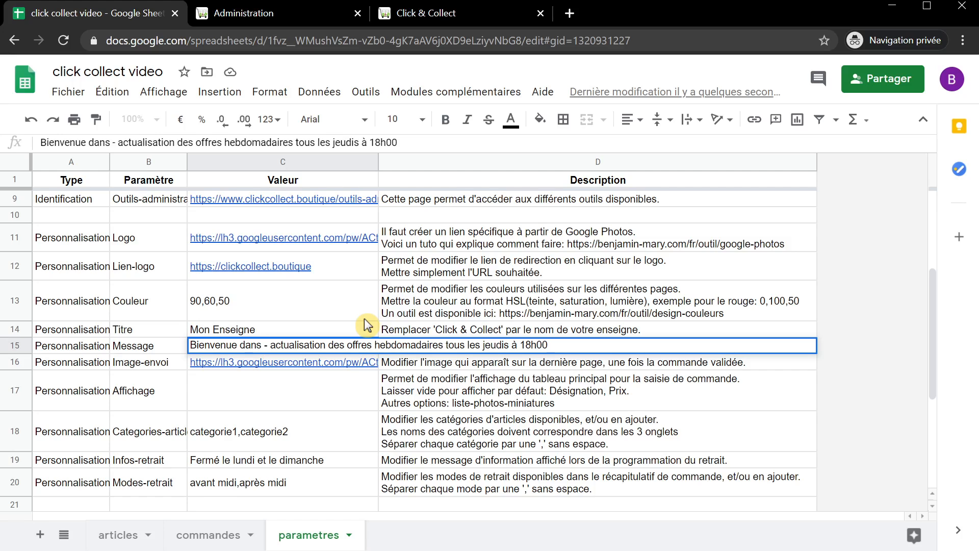
text(Mon )
text(Enseigne)
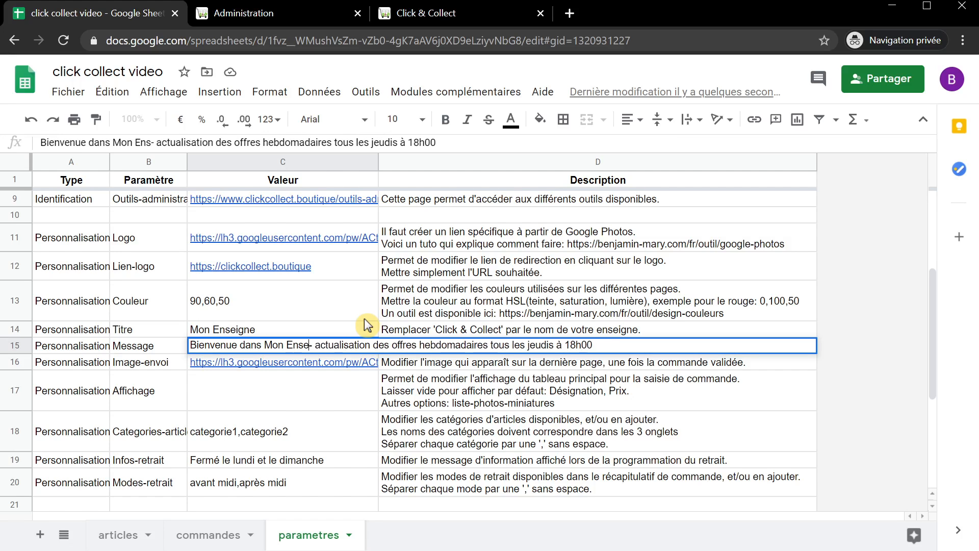
text(, Ville)
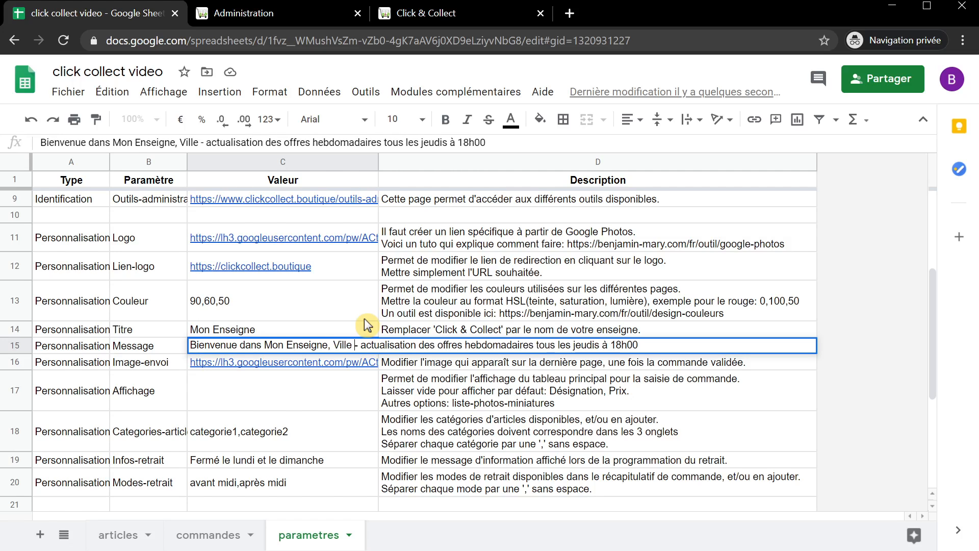
key(Return)
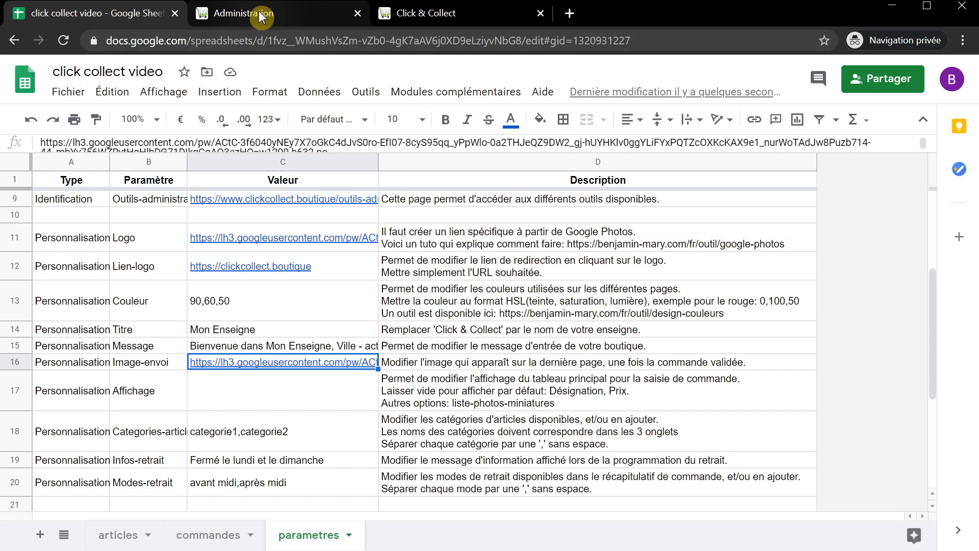
- Close the outdated shop page, force a refresh, and add one offre hebdo 13 to the basket
click(530, 14)
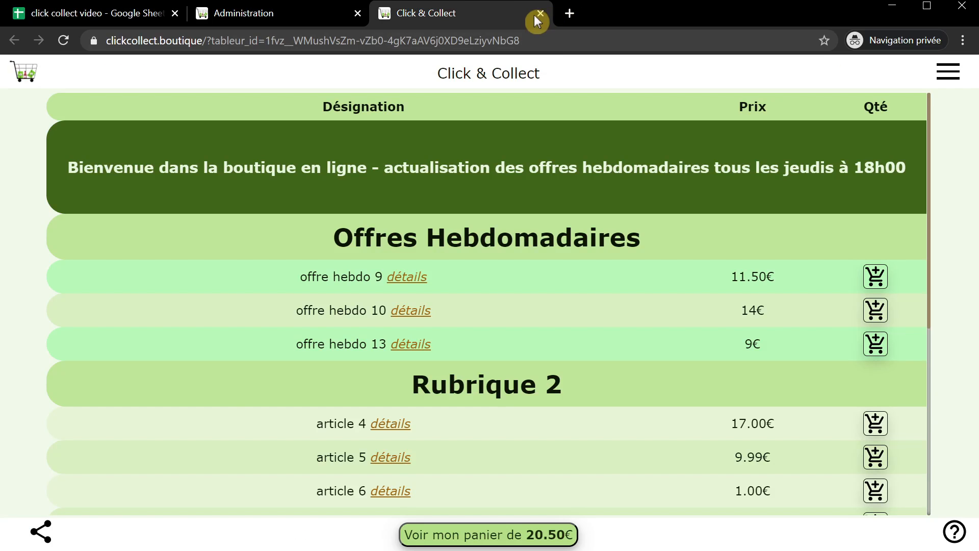
click(540, 13)
click(307, 457)
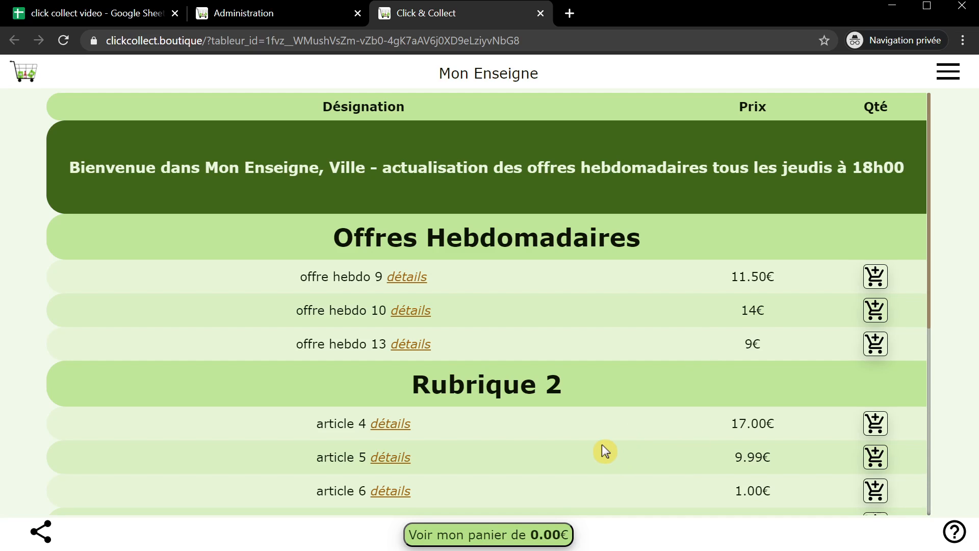
click(872, 334)
click(526, 267)
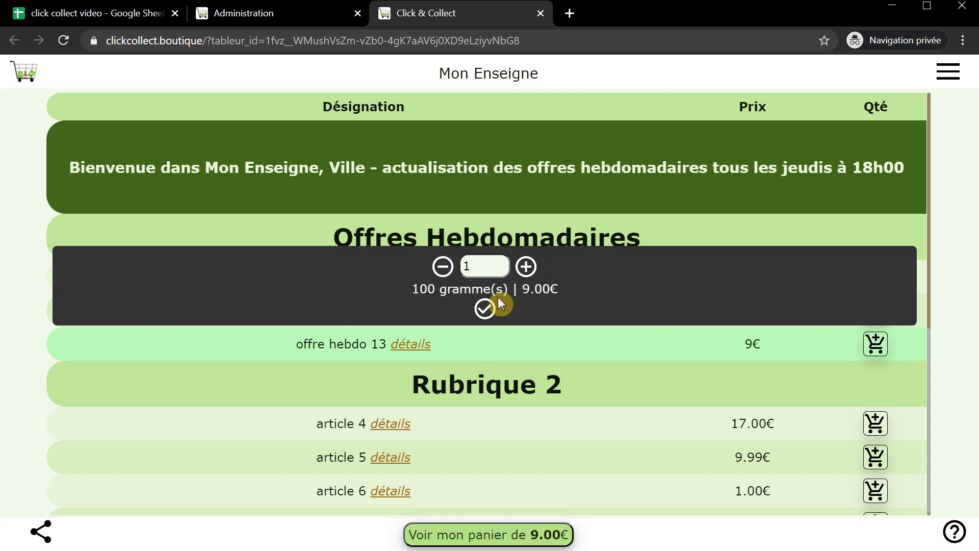
click(486, 308)
- Review the 9.0€ order summary and the 'Fermé le lundi et le dimanche' pickup line, then return to the spreadsheet
click(491, 534)
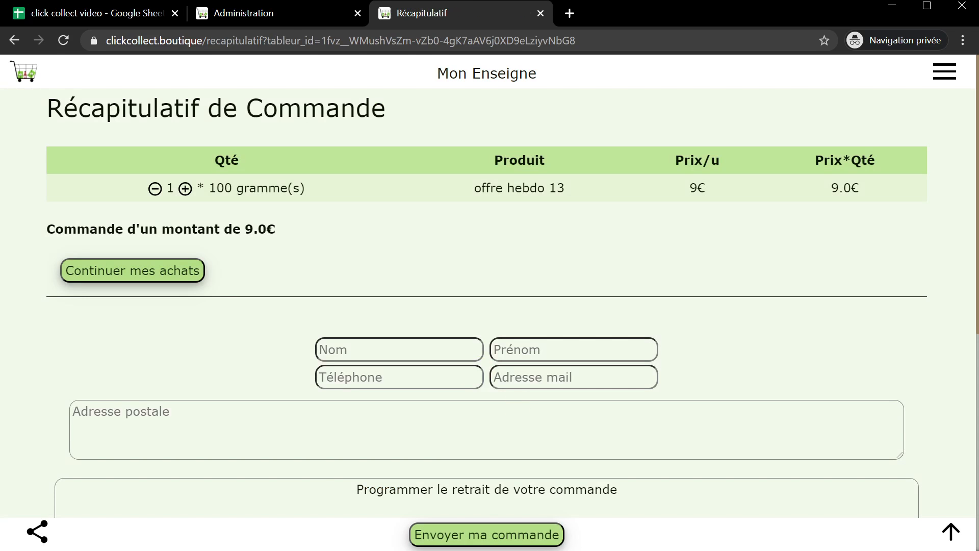
scroll(535, 410, down, 8)
scroll(435, 225, up, 2)
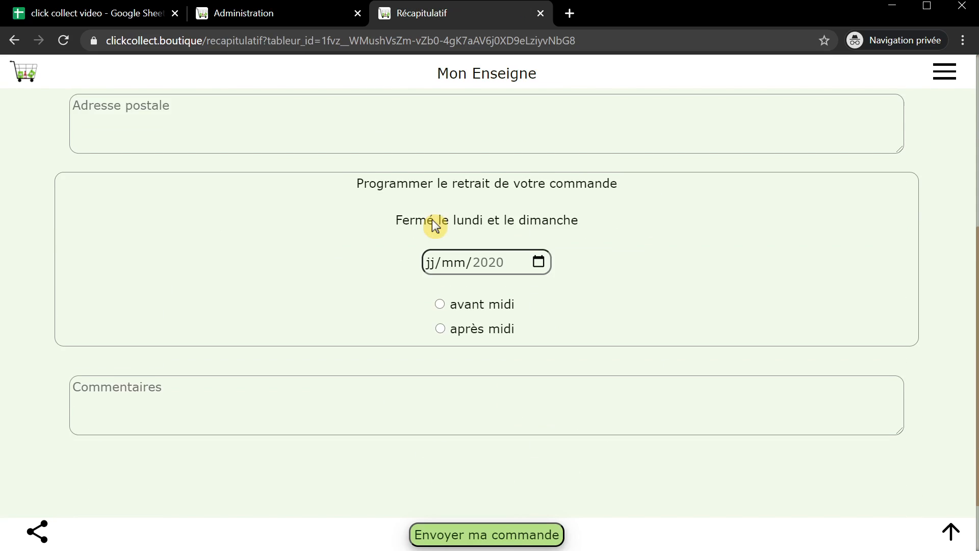
scroll(433, 224, down, 1)
double_click(412, 142)
click(412, 142)
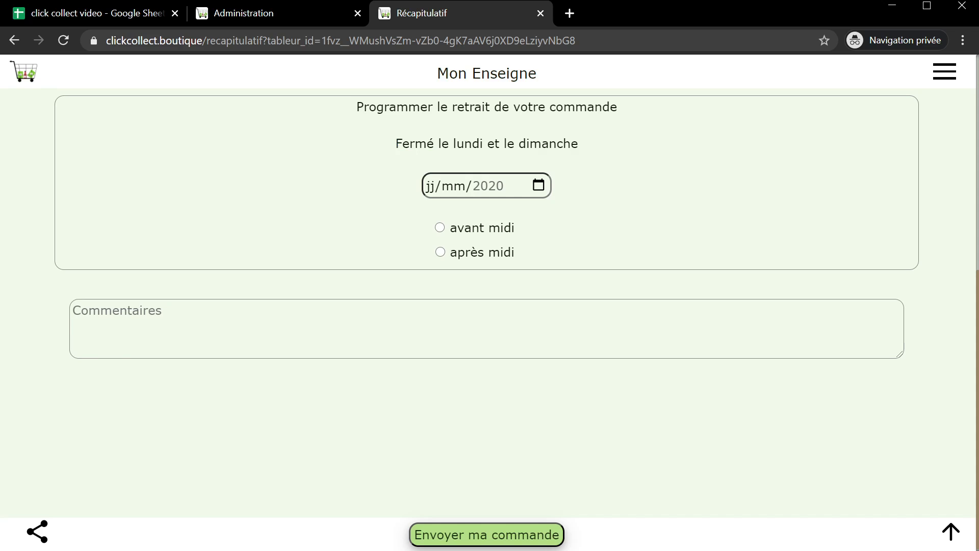
drag(395, 144, 578, 143)
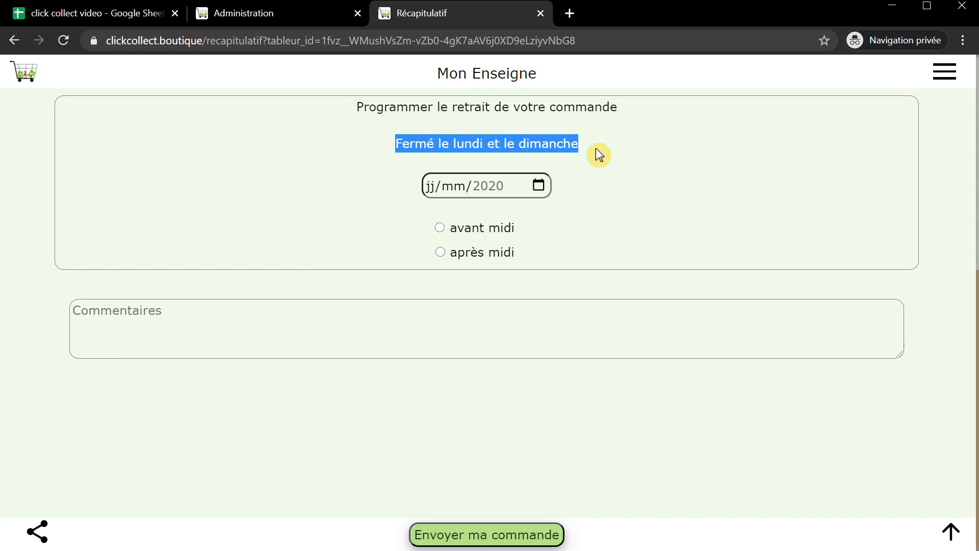
click(122, 18)
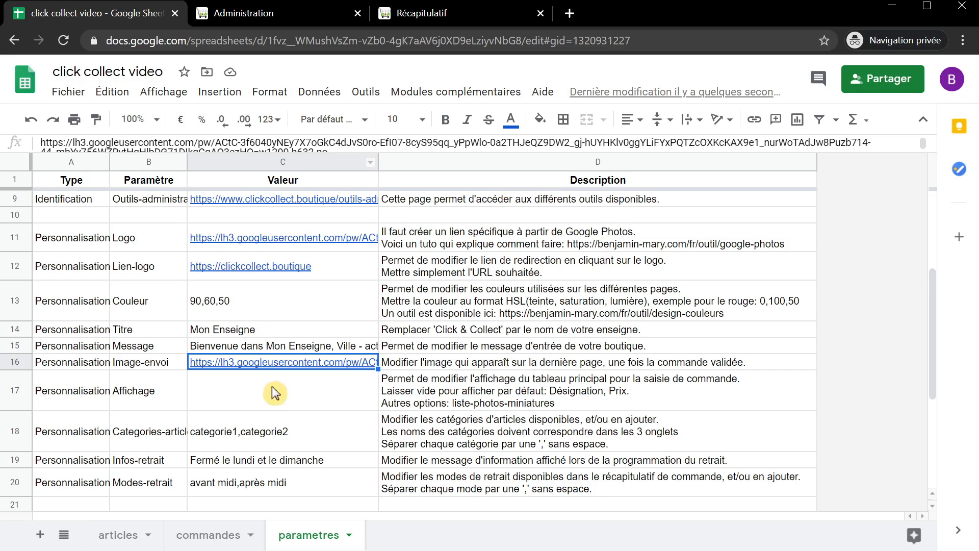
- Append ' - info supplémentaire' to C19 so it reads 'Fermé le lundi et le dimanche - info supplémentaire'
click(272, 433)
click(259, 461)
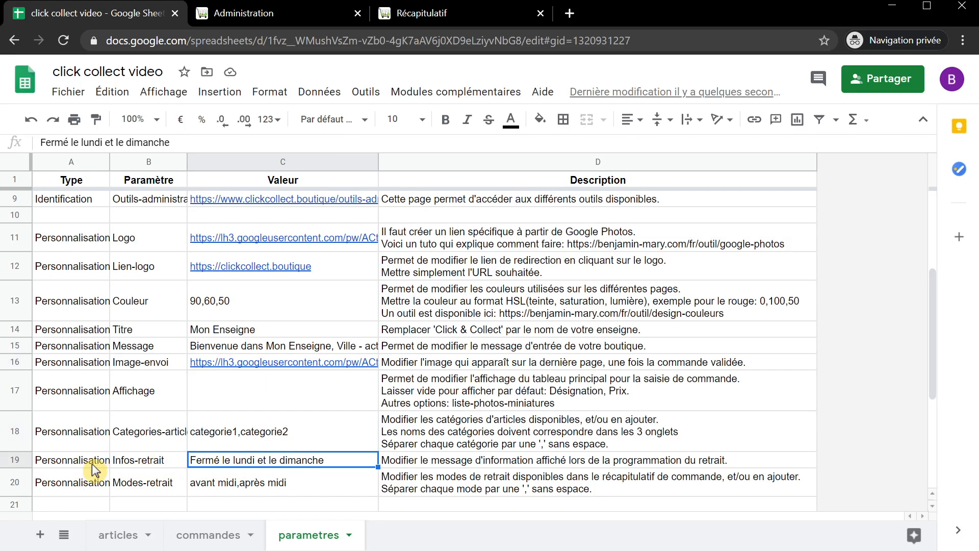
double_click(310, 464)
click(256, 460)
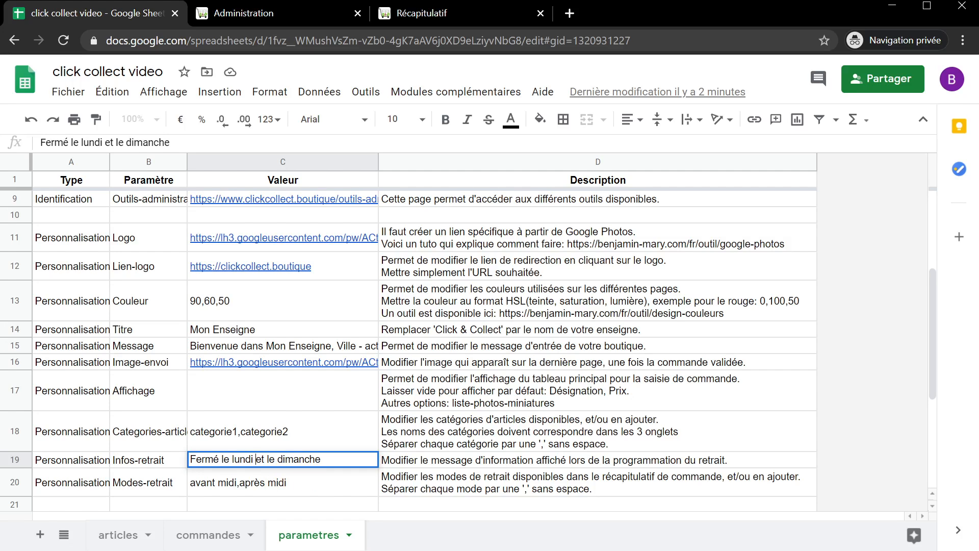
text(- info supplémen)
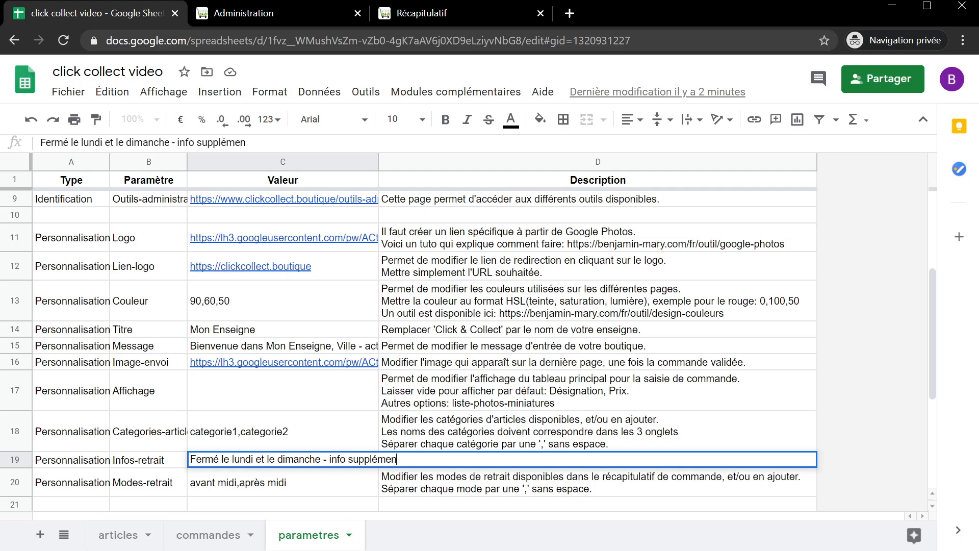
text(taire)
click(310, 484)
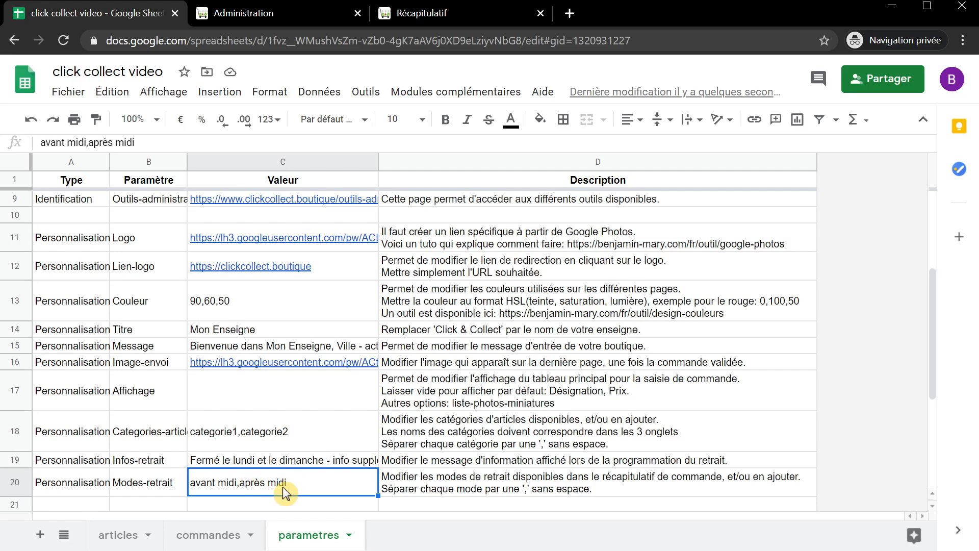
- On the order summary, toggle the pickup slot between avant midi and après midi, ending on après midi
click(417, 15)
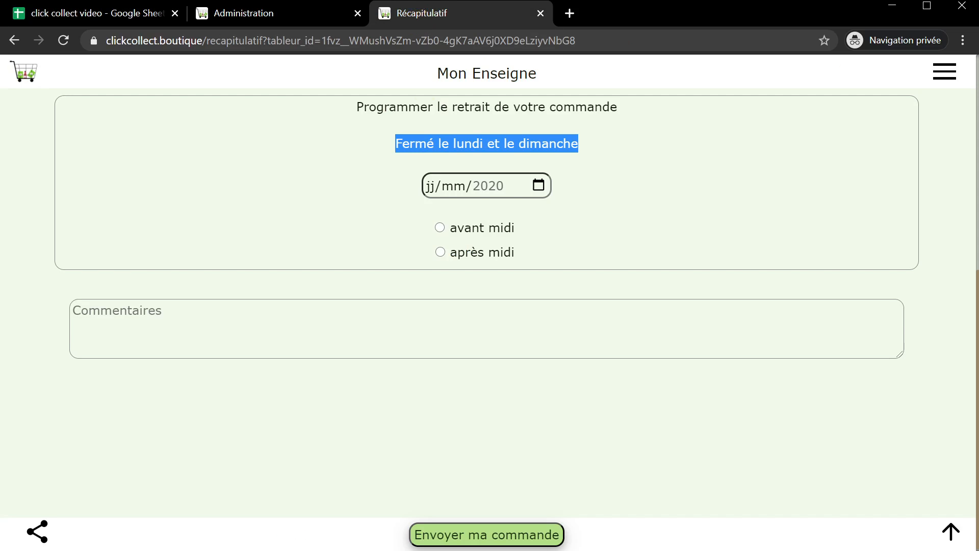
click(441, 228)
click(442, 252)
click(442, 228)
click(443, 250)
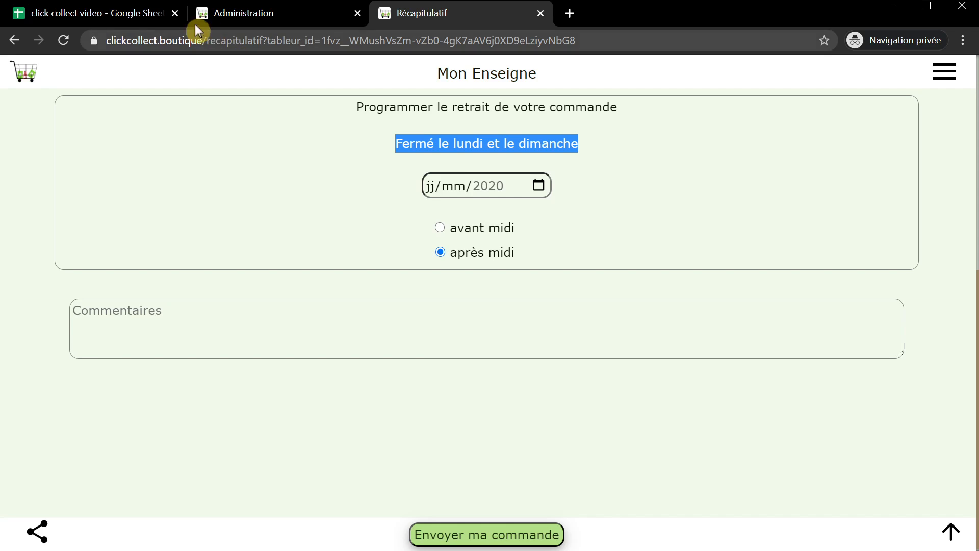
click(135, 15)
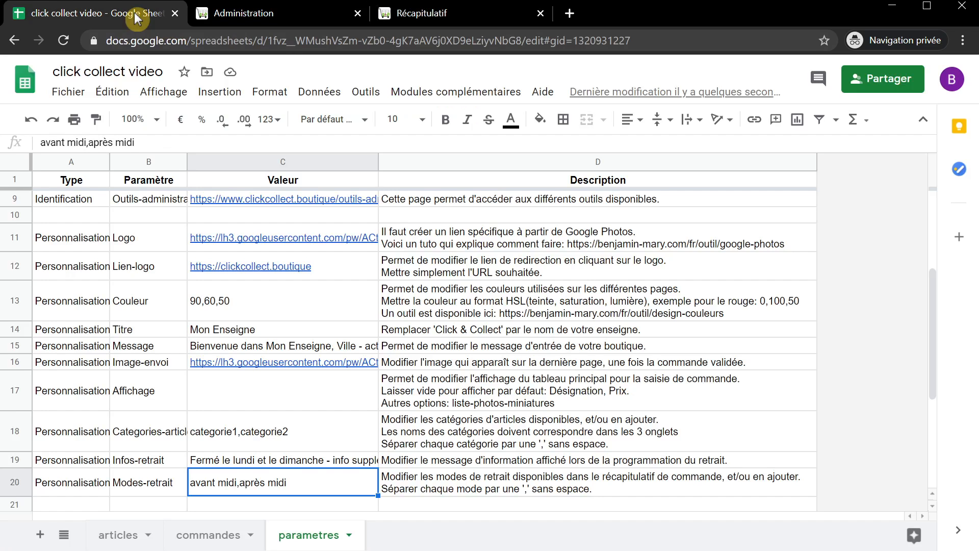
- Append ',livraison' to C20 so the pickup modes read 'avant midi,après midi,livraison'
double_click(295, 482)
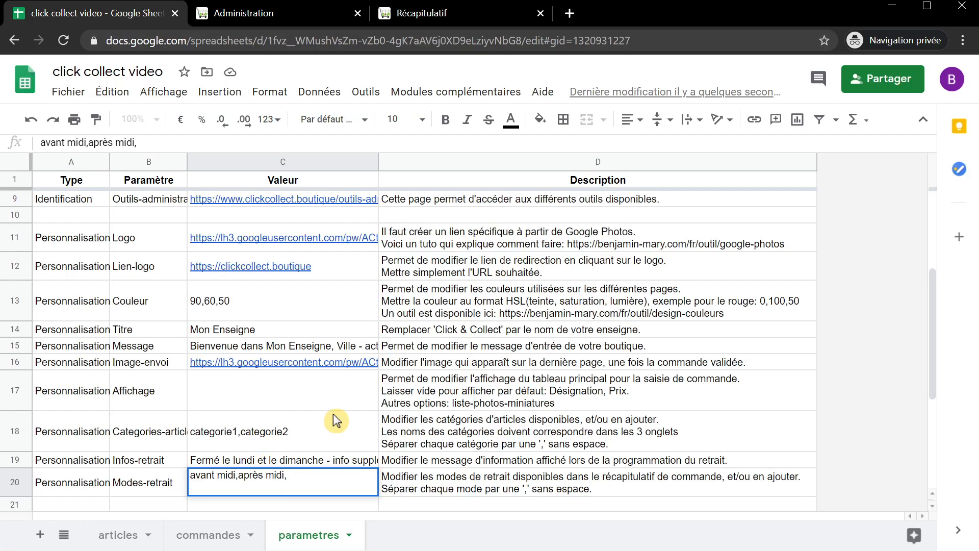
text(,livraison)
key(Return)
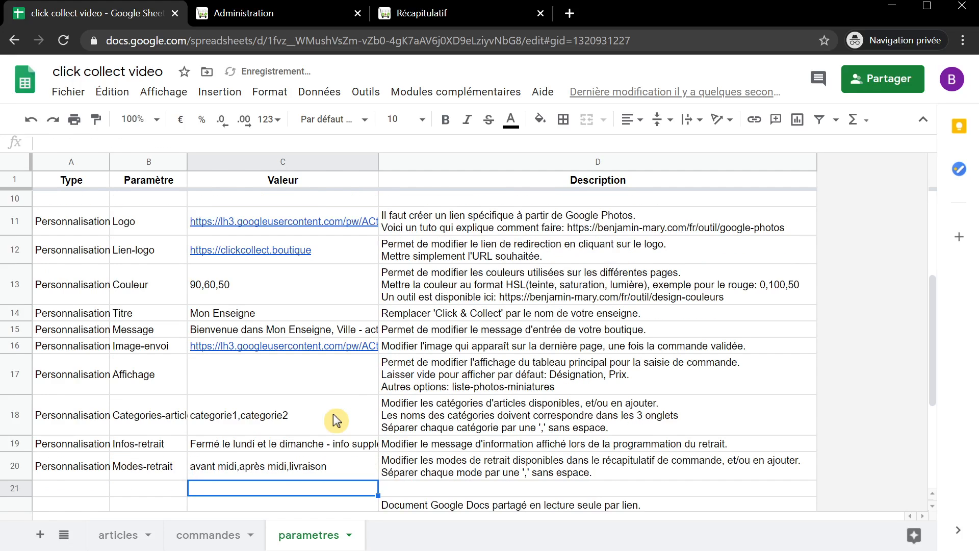
click(418, 14)
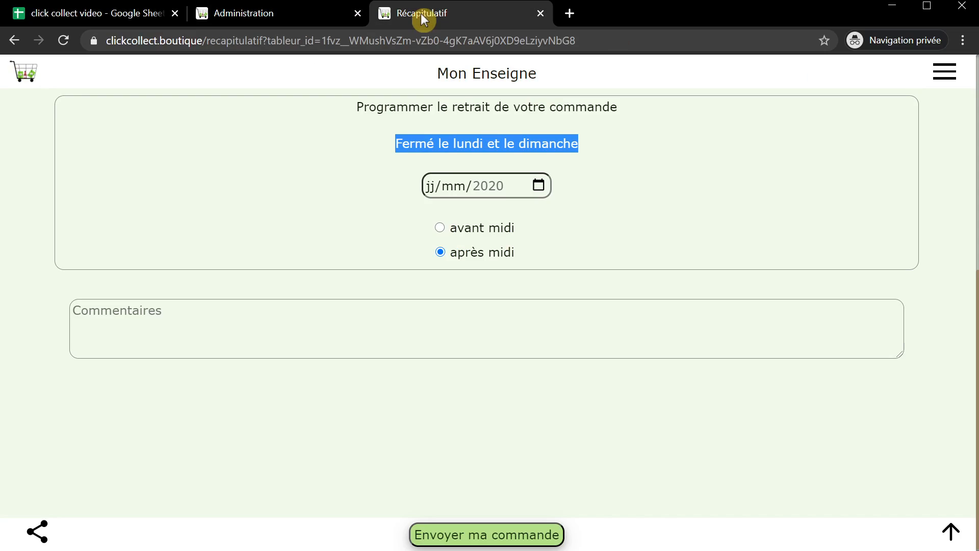
click(298, 12)
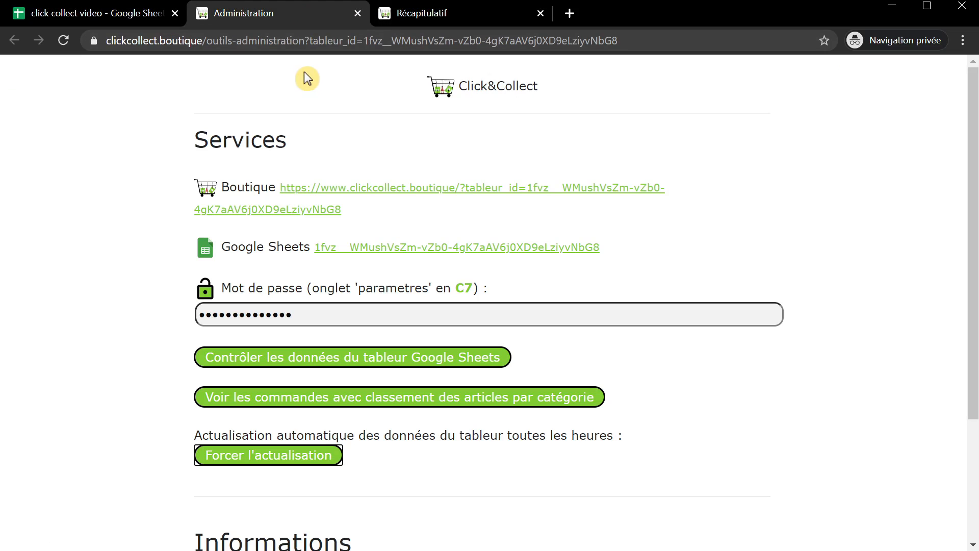
- Force the shop to reload the sheet data and return to the product list
click(288, 455)
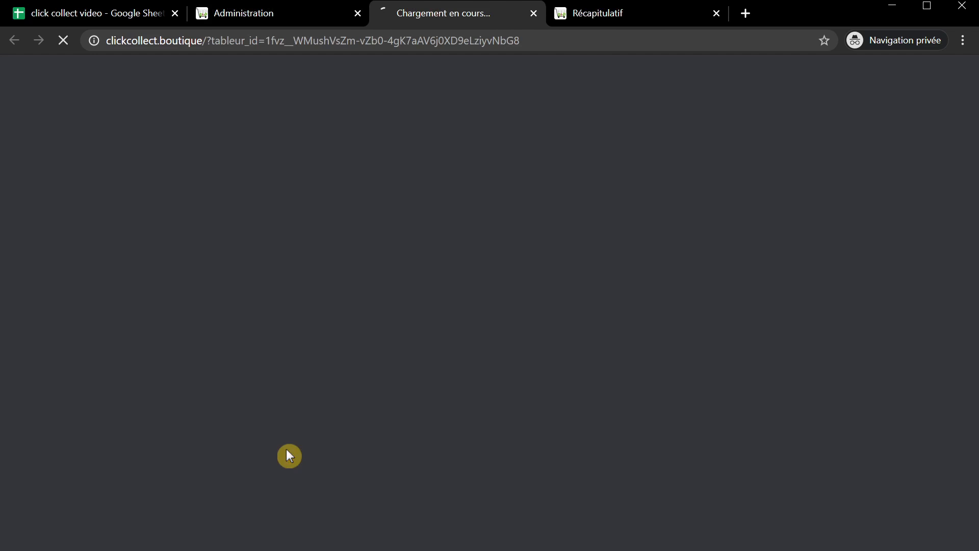
click(545, 17)
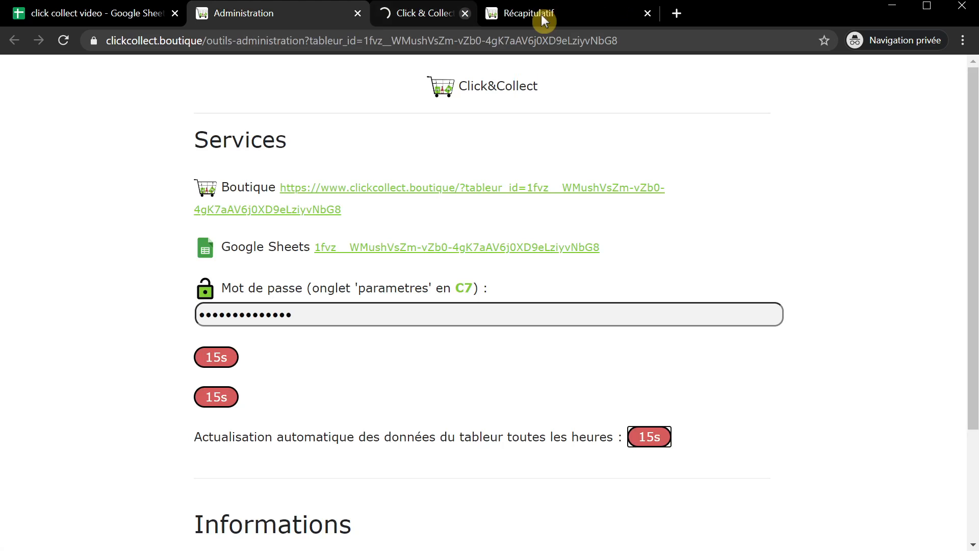
click(496, 14)
scroll(418, 204, up, 6)
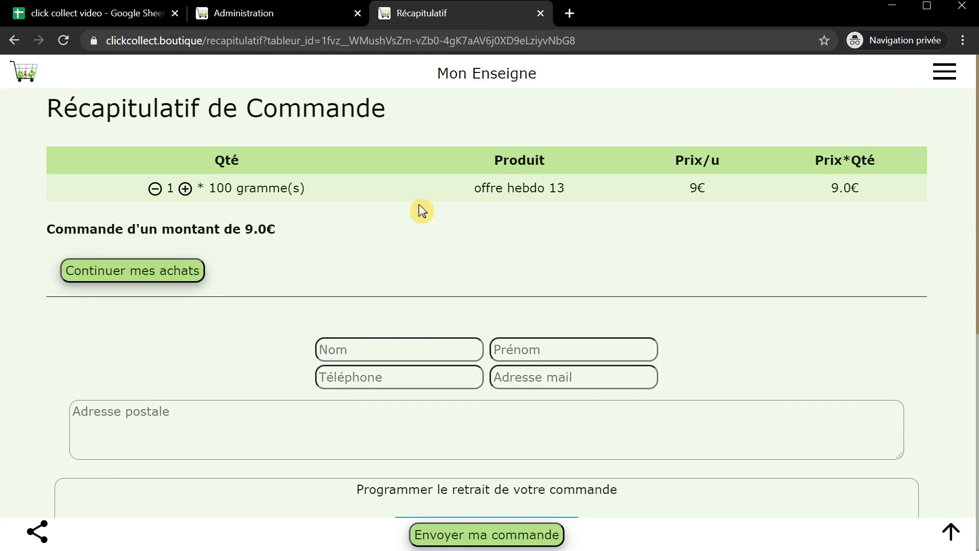
click(96, 255)
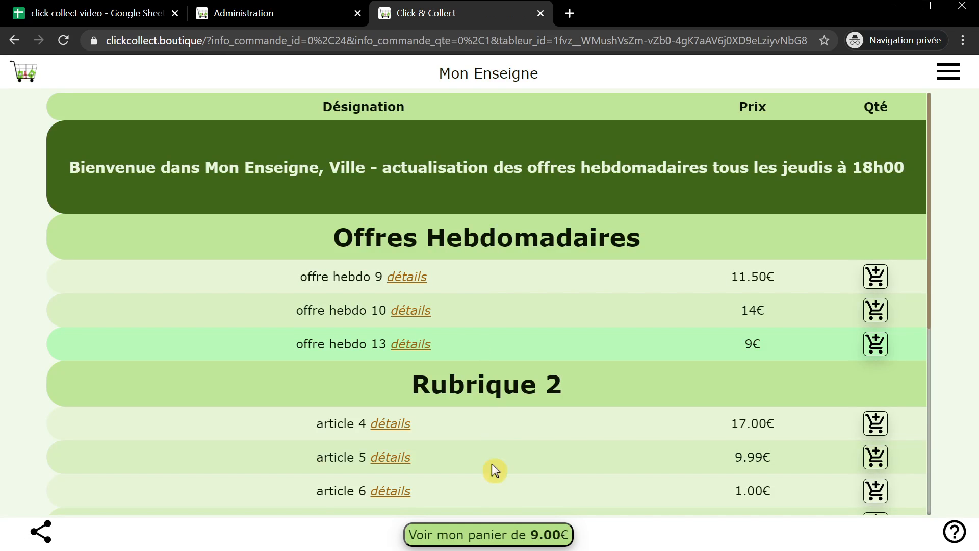
- Open the offre hebdo 13 basket summary and choose livraison on 01/12/2020
click(496, 535)
scroll(493, 391, down, 4)
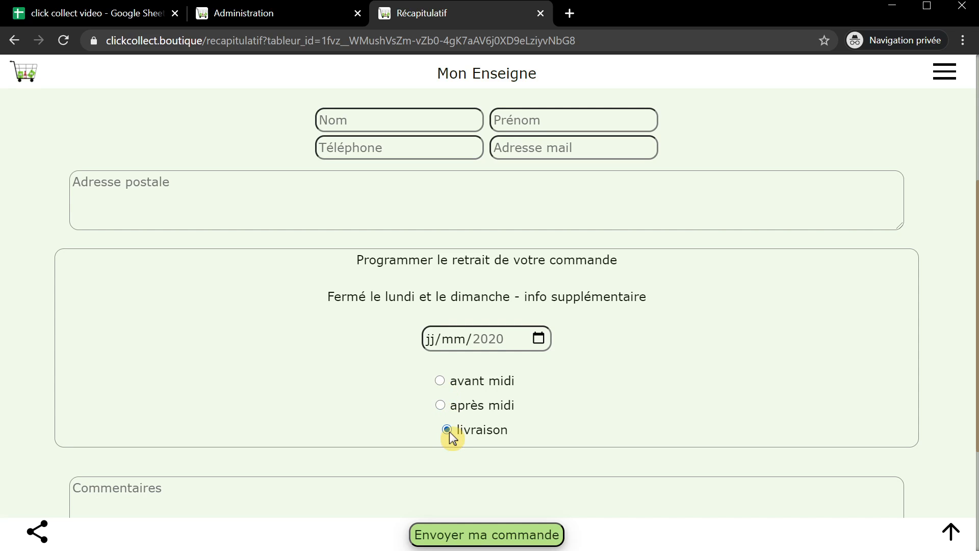
scroll(448, 431, up, 1)
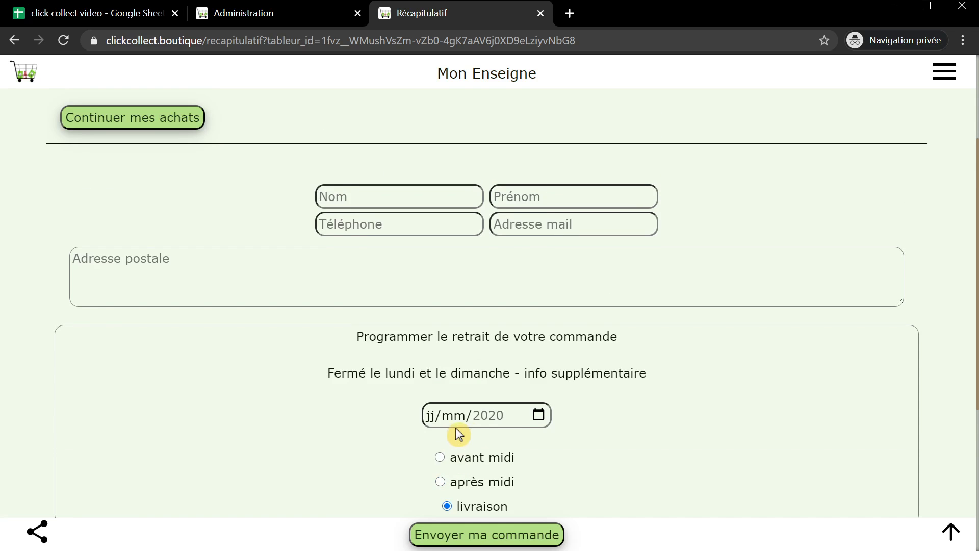
click(539, 415)
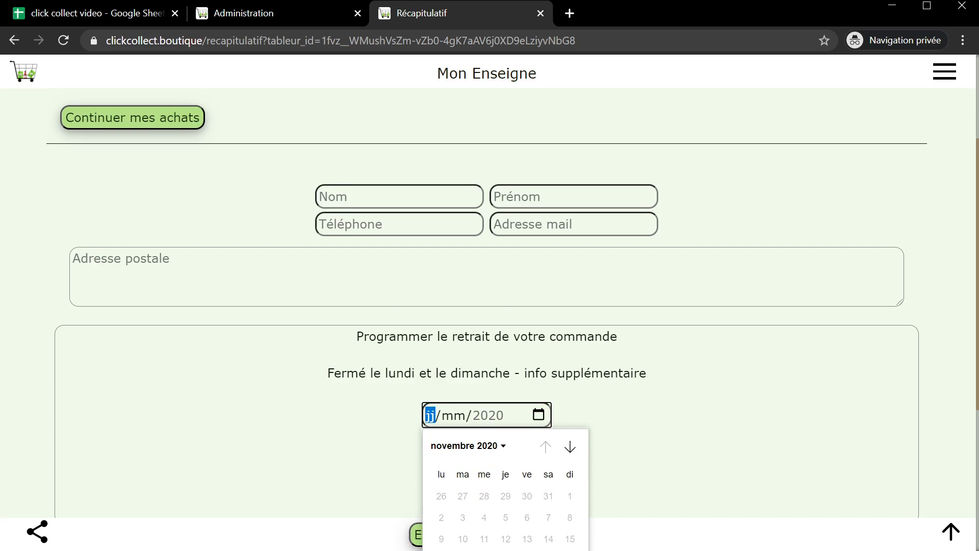
click(462, 550)
scroll(494, 415, up, 1)
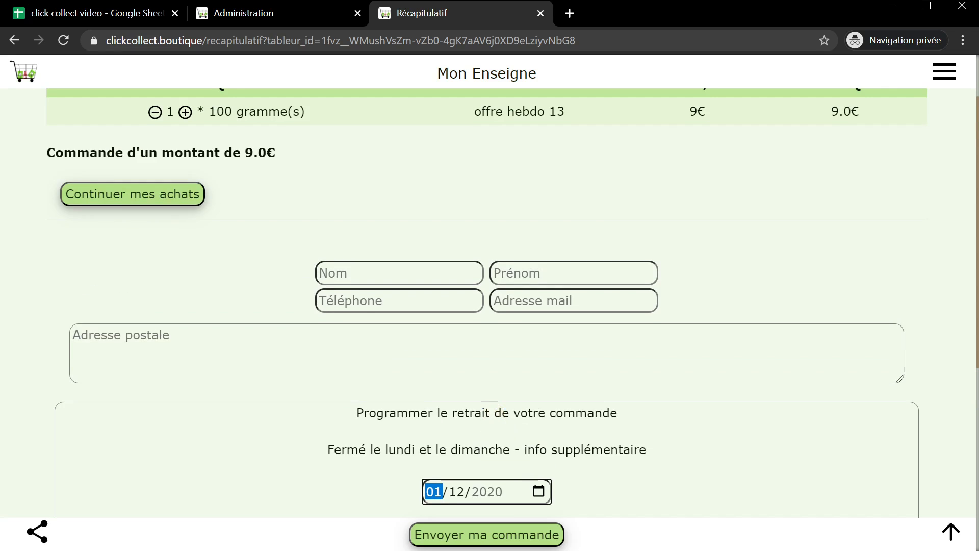
scroll(437, 401, up, 1)
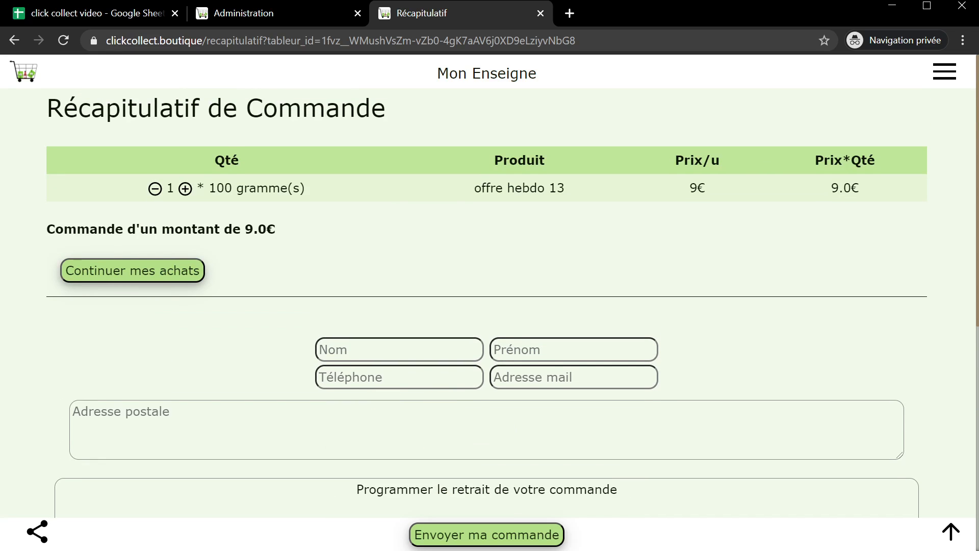
click(411, 351)
- Enter the customer's last name, first name and phone number in the order form
text(benj)
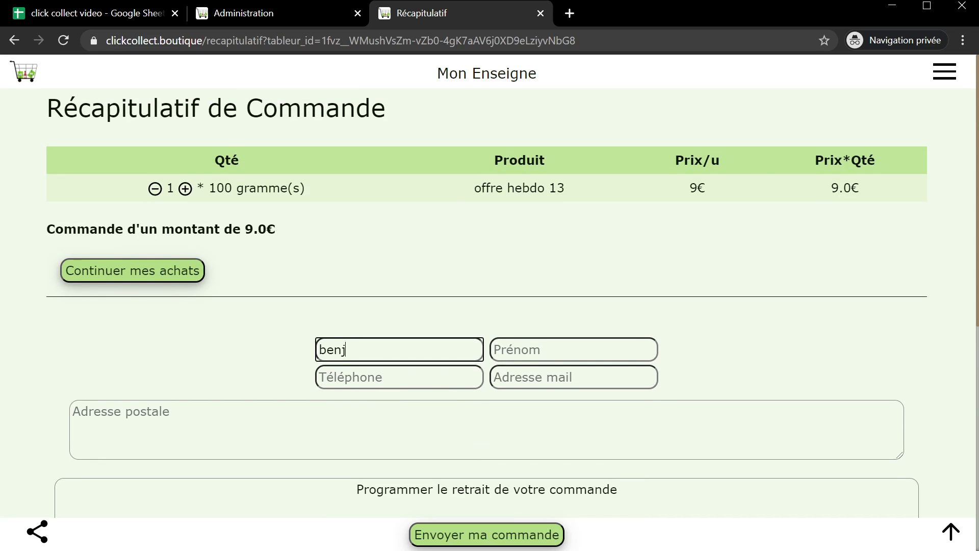
key(BackSpace)
key(BackSpace)
key(BackSpace)
key(BackSpace)
key(Tab)
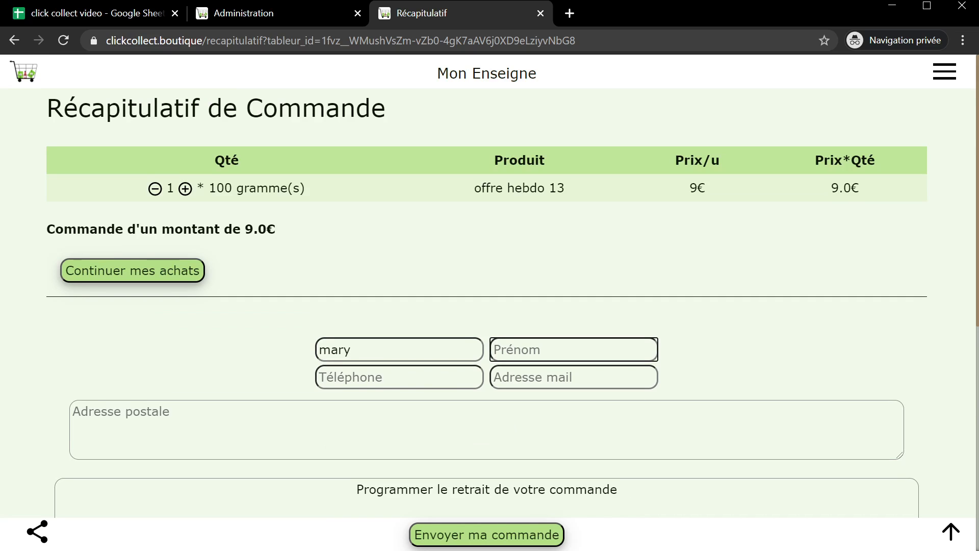
key(Tab)
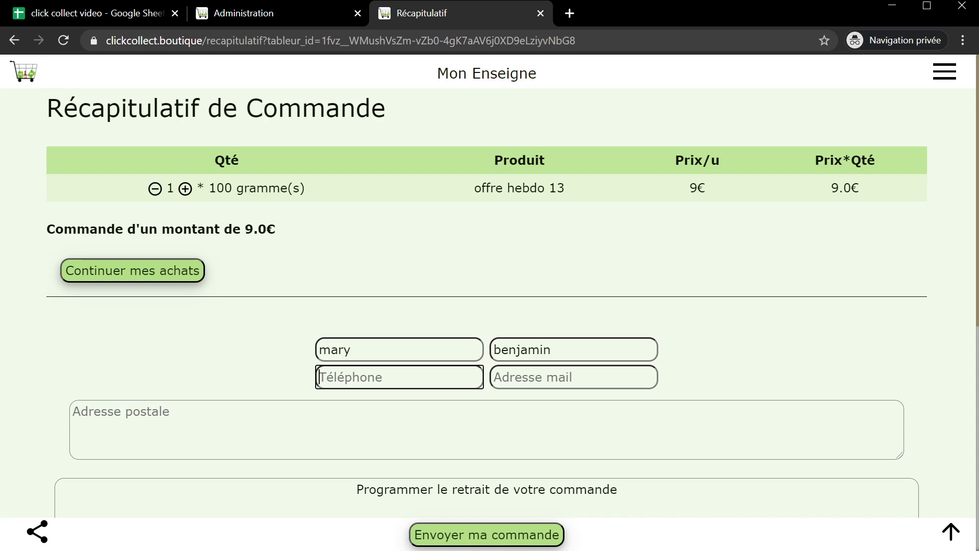
text(0123456789)
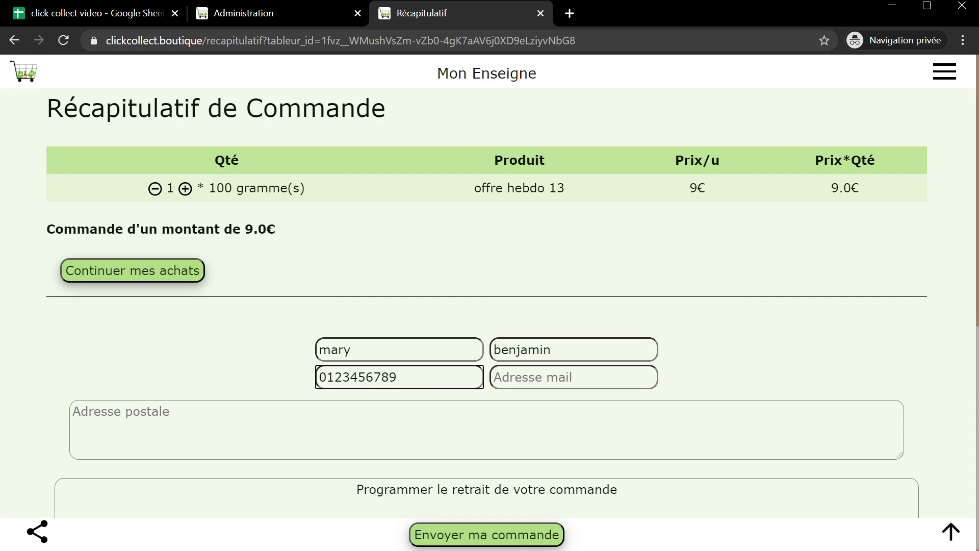
- Fill in the contact's e-mail and postal address, then send the order
key(Tab)
key(ctrl+v)
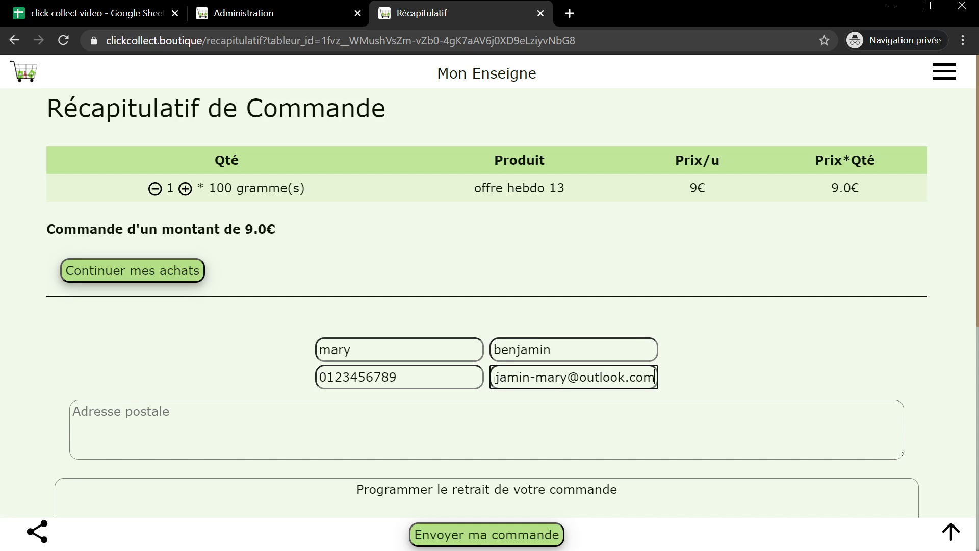
key(Tab)
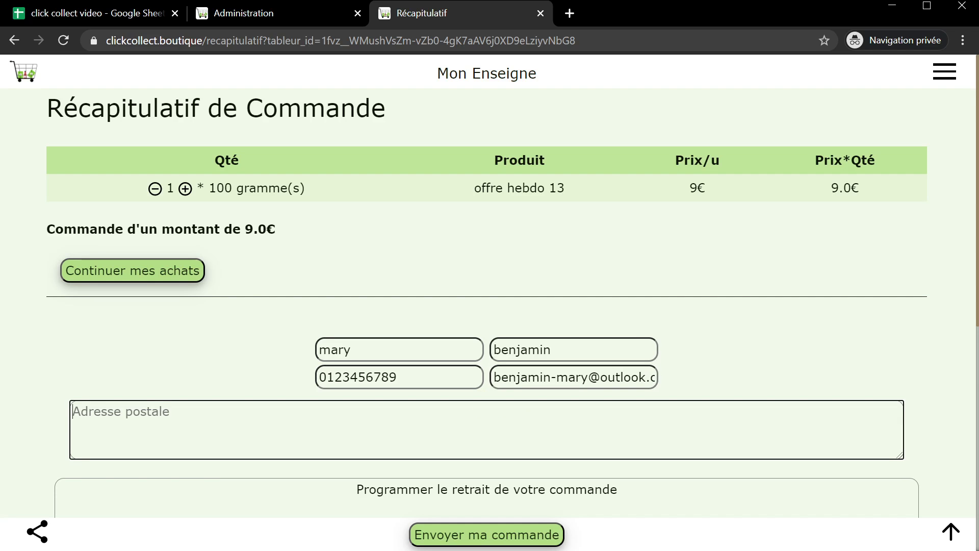
text(renne)
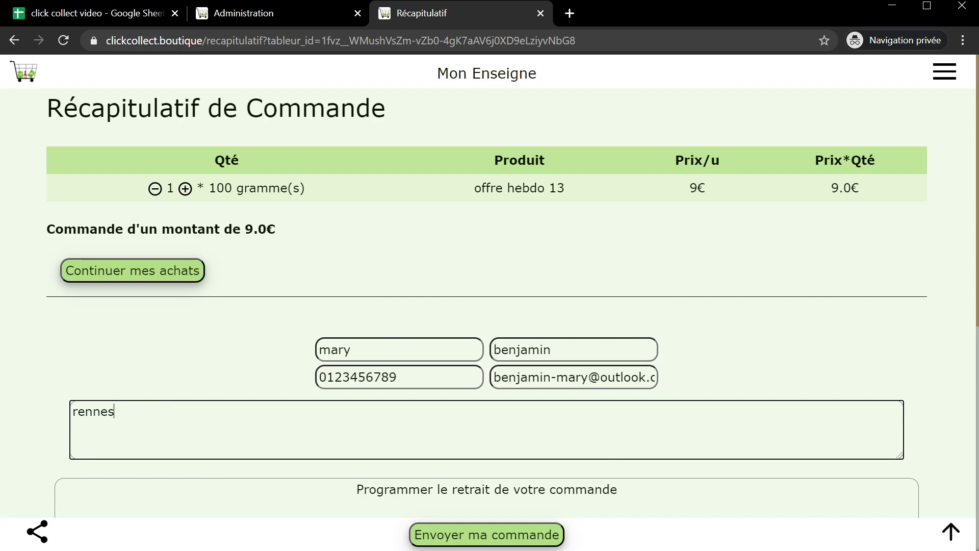
text(s)
scroll(504, 488, down, 7)
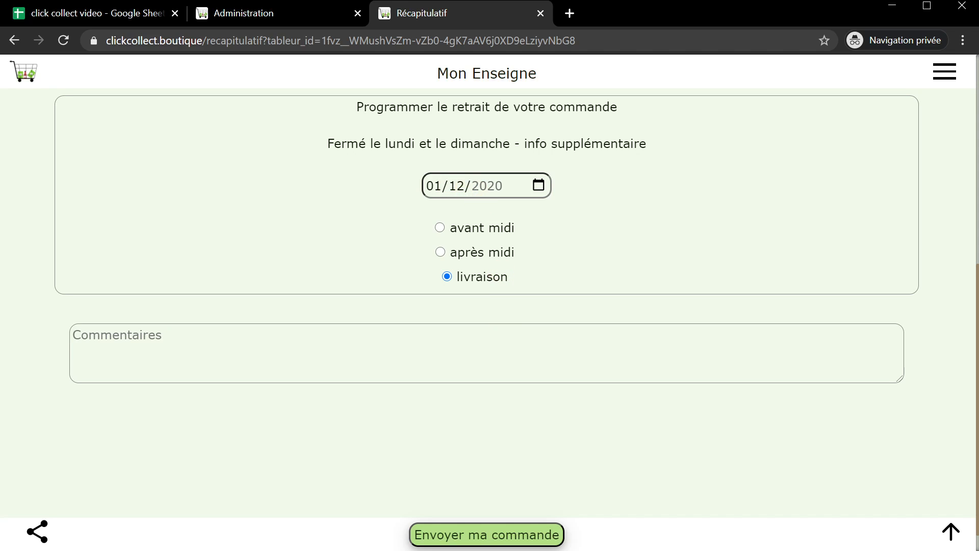
click(481, 536)
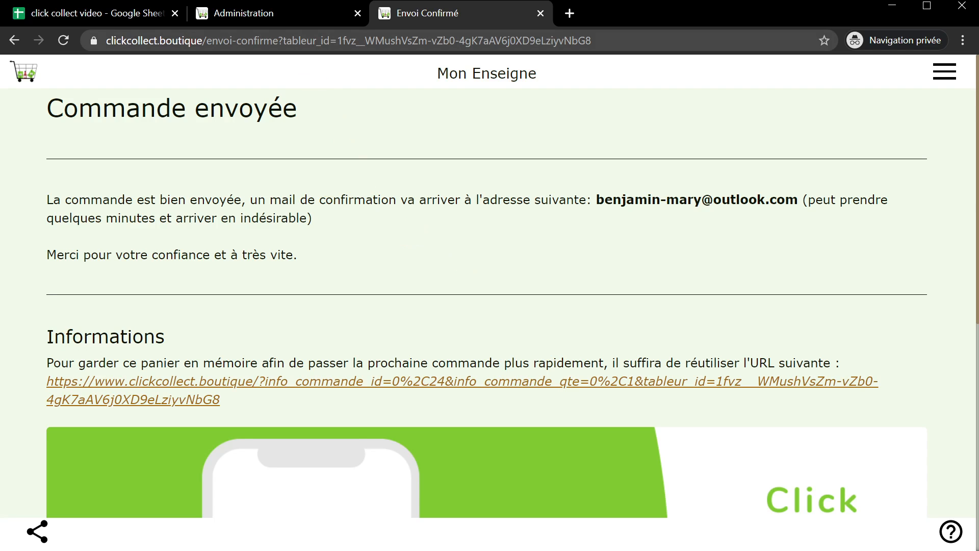
click(97, 20)
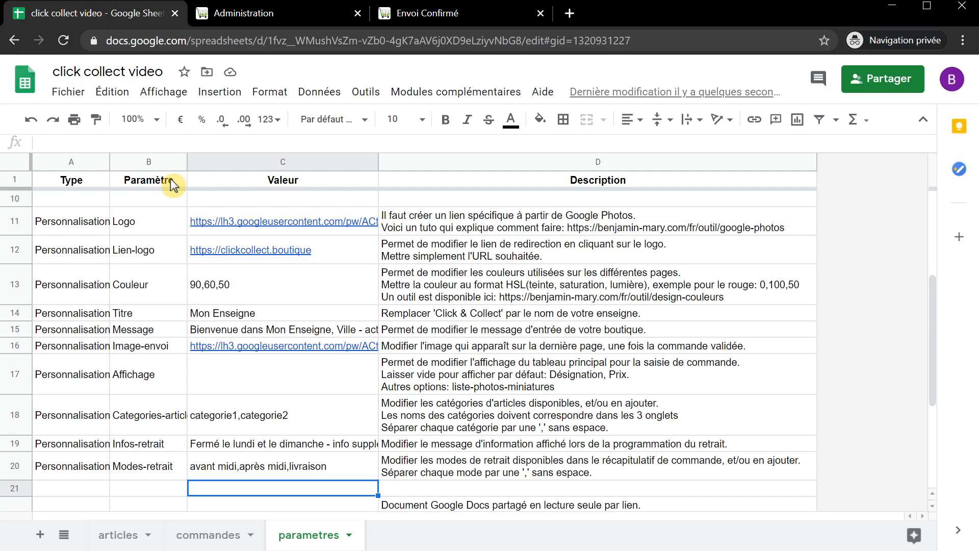
- View the shop's orders sorted by item category from the administration page
click(265, 18)
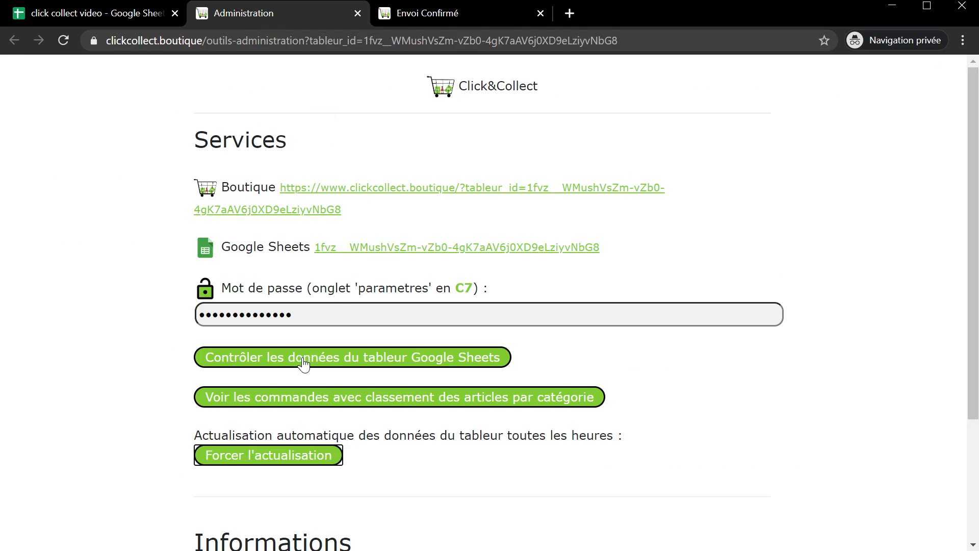
click(248, 402)
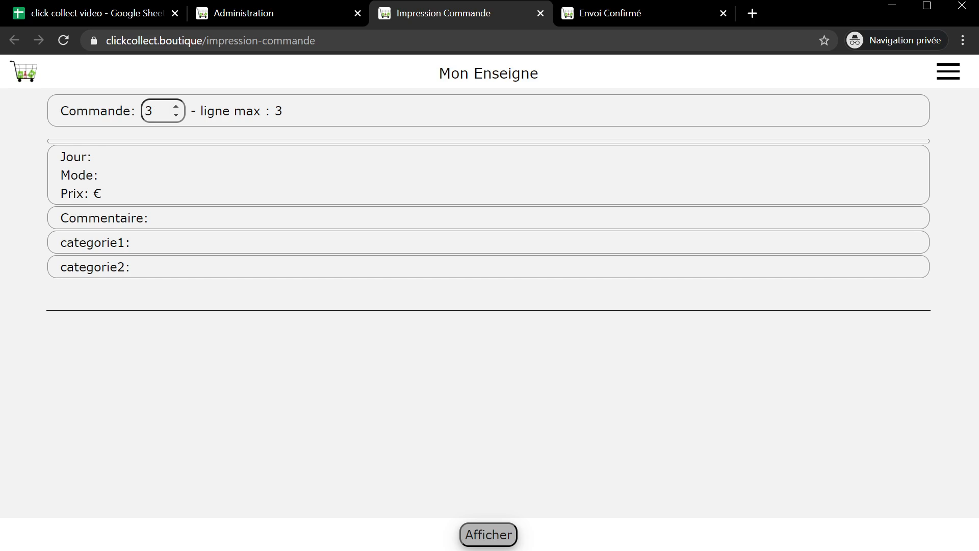
click(79, 13)
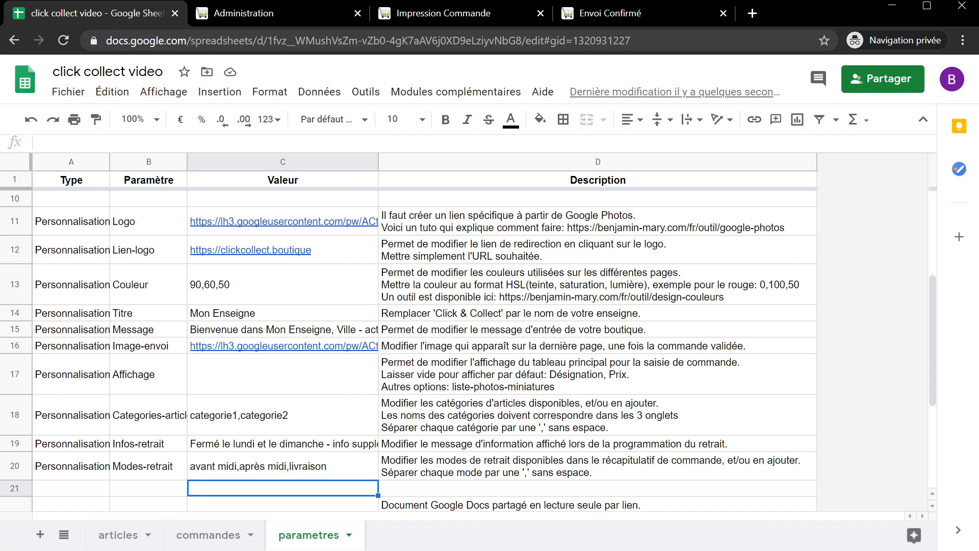
- Inspect row 3 of the commandes sheet: customer details, pickup day, delivery mode and categorie1 items
click(209, 534)
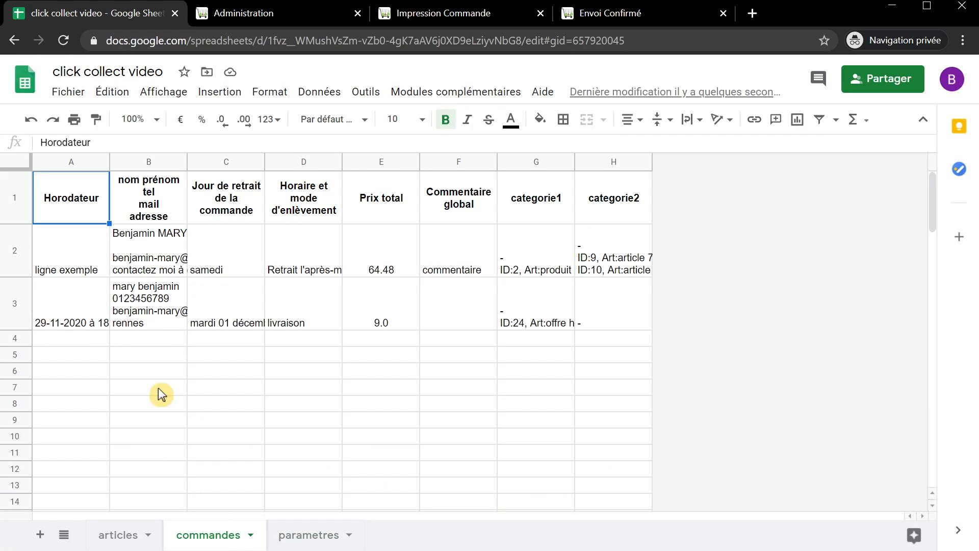
click(9, 296)
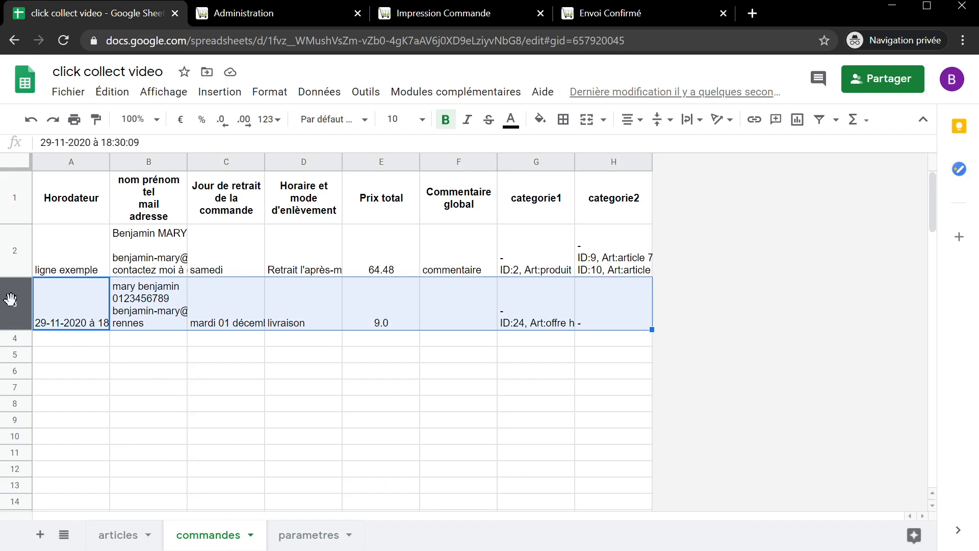
click(141, 318)
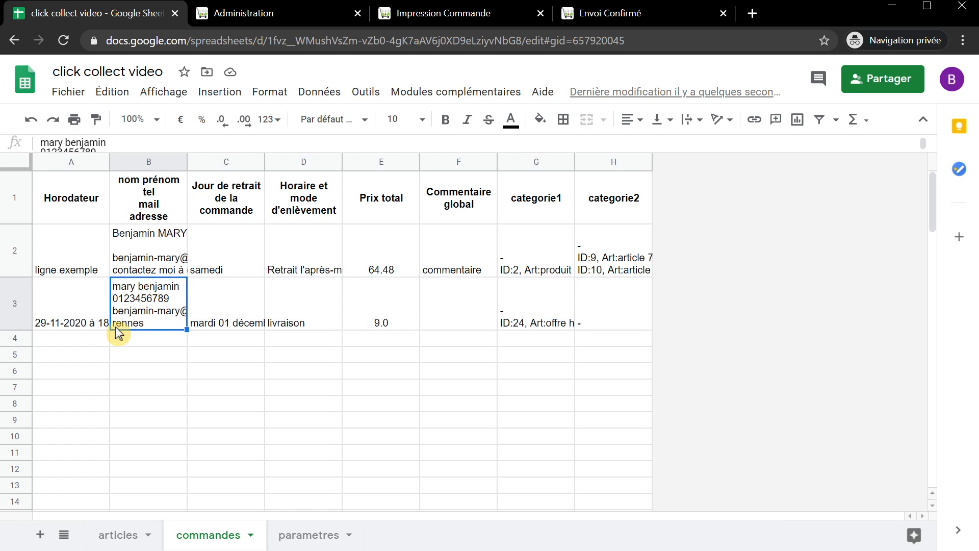
click(229, 322)
click(287, 322)
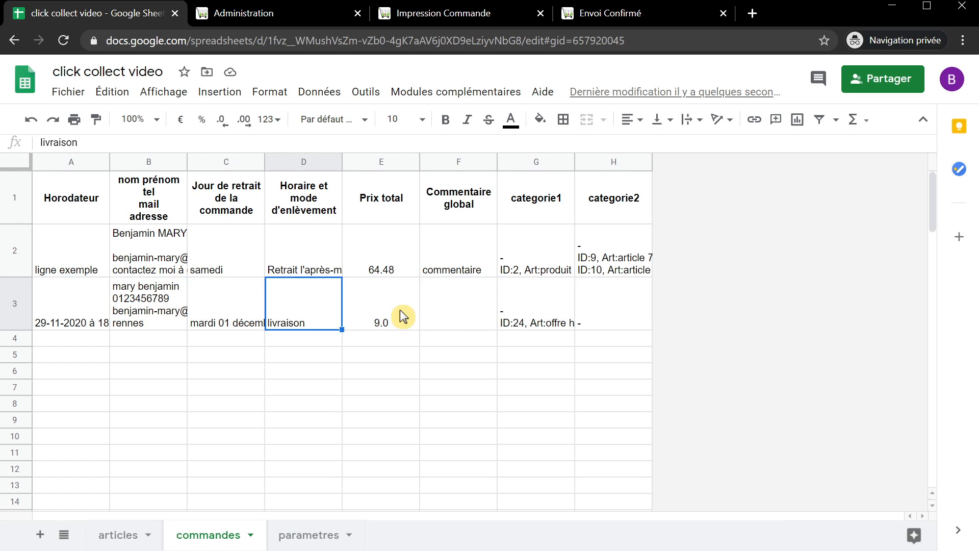
click(522, 314)
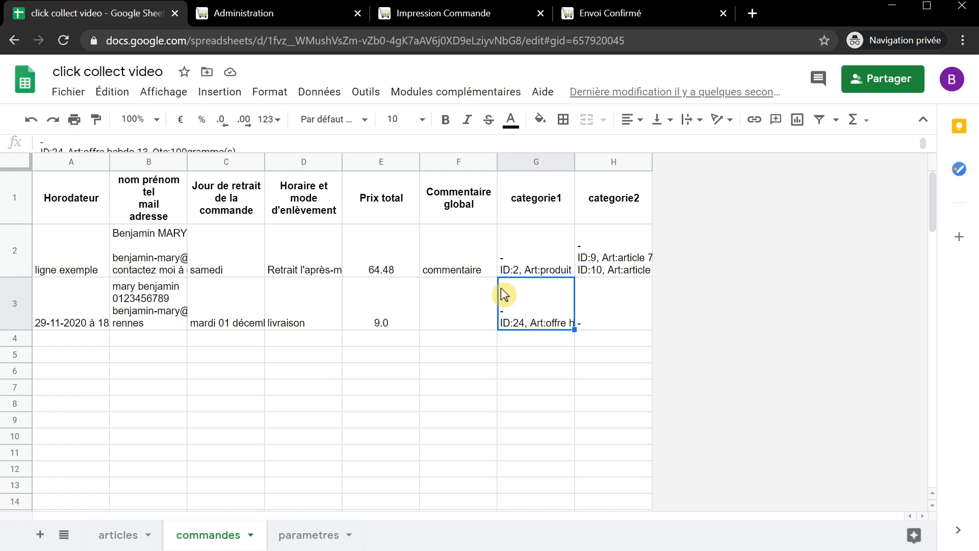
click(454, 11)
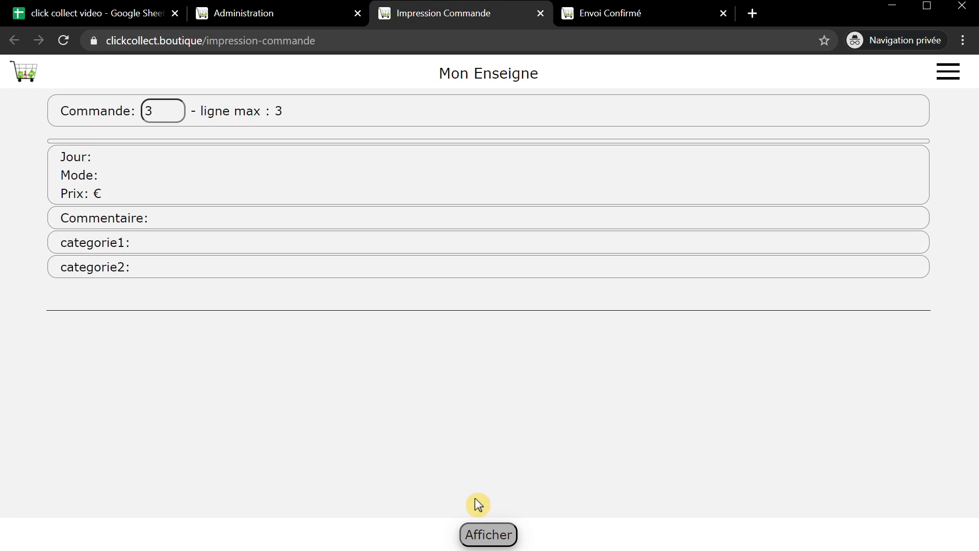
- Show order 3's details, then close the Impression Commande and Envoi Confirmé pages
click(489, 536)
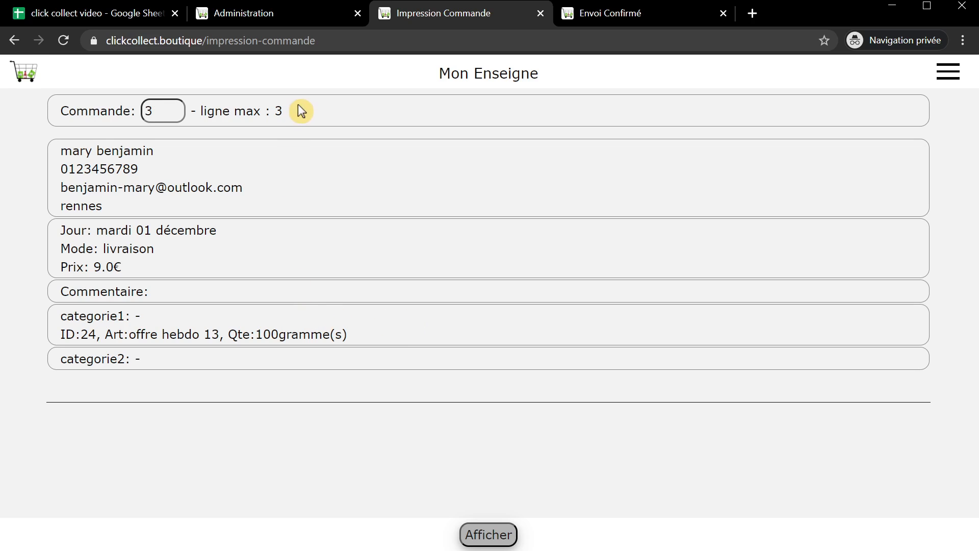
click(541, 13)
click(542, 13)
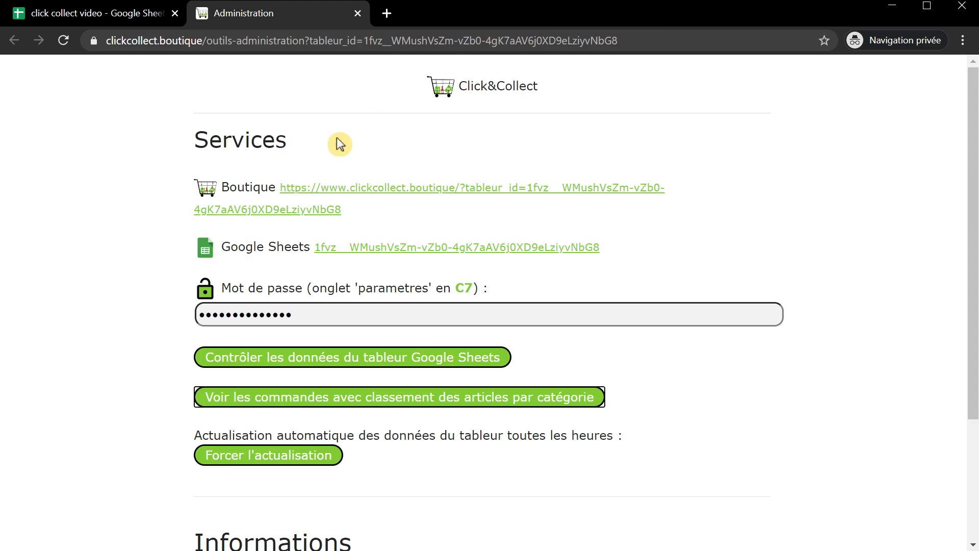
- In the articles sheet, check the rubrique markers of Offres Hebdomadaires and Rubrique 2
click(147, 15)
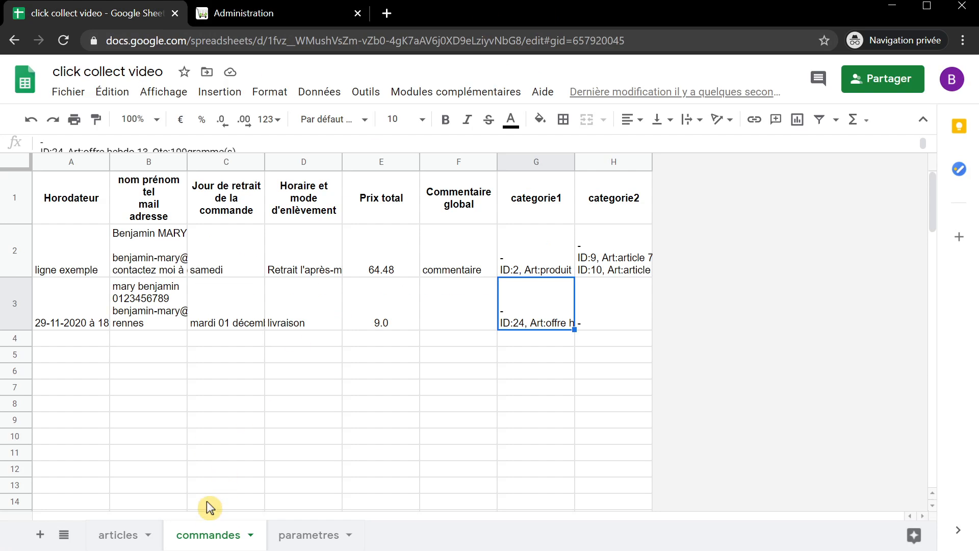
click(118, 534)
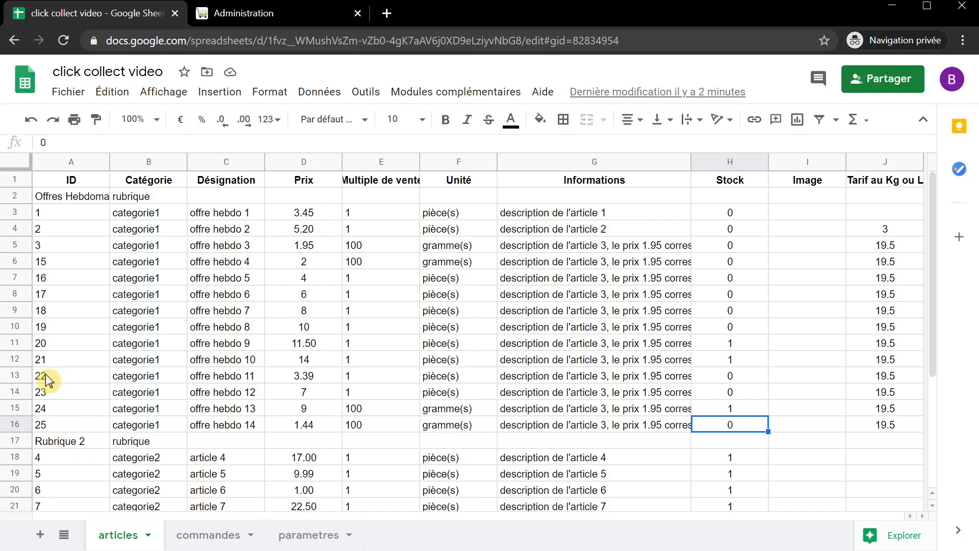
click(18, 197)
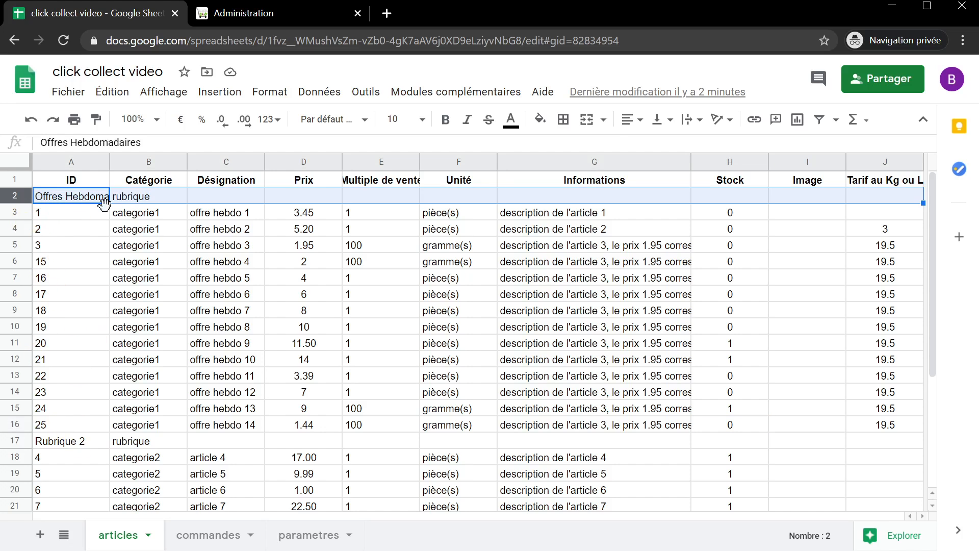
click(139, 197)
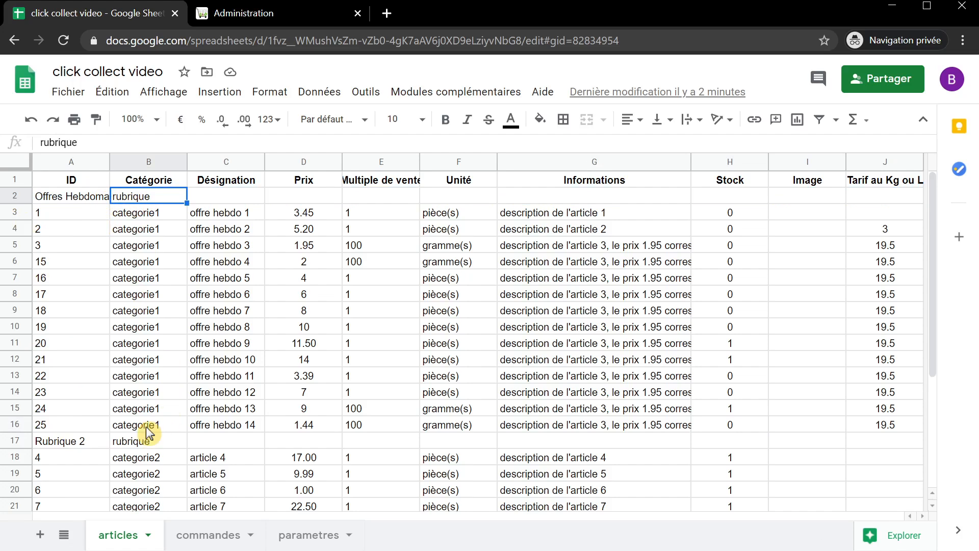
click(86, 440)
click(145, 440)
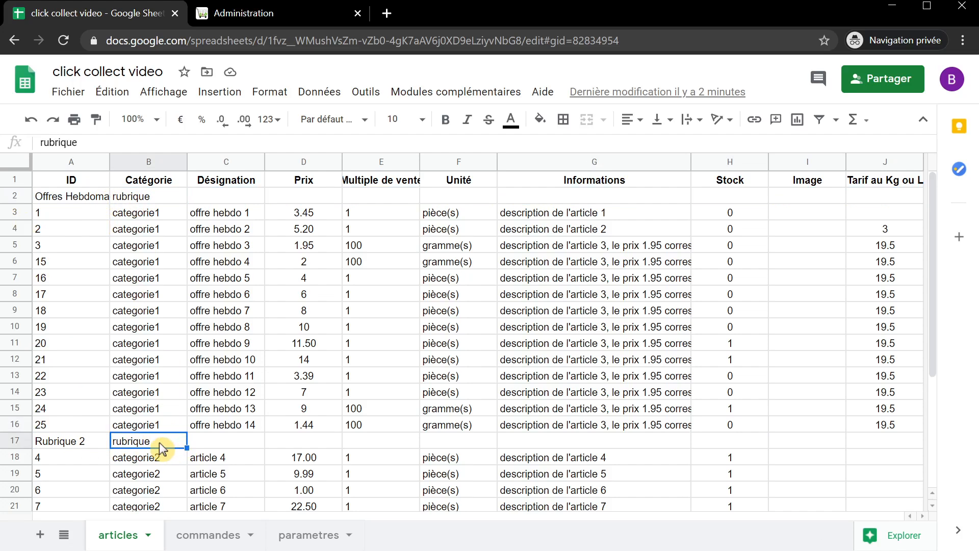
- Copy the stock value 1 from H11 and paste it into H3:H16
click(748, 344)
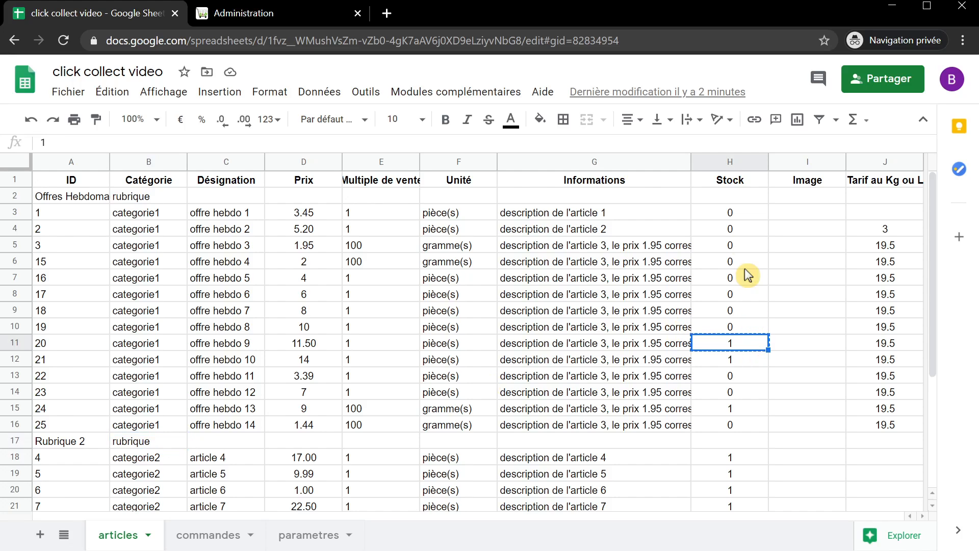
drag(734, 217, 733, 425)
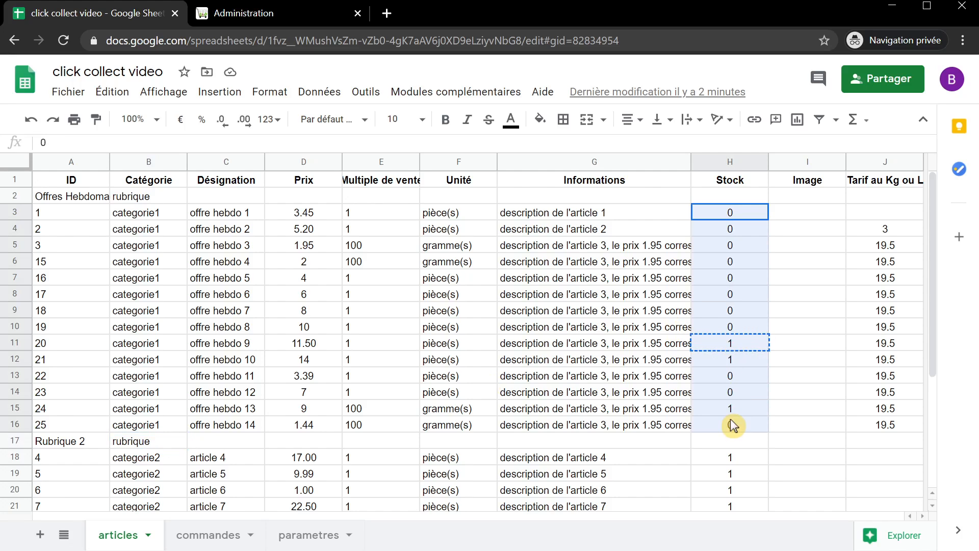
text(1)
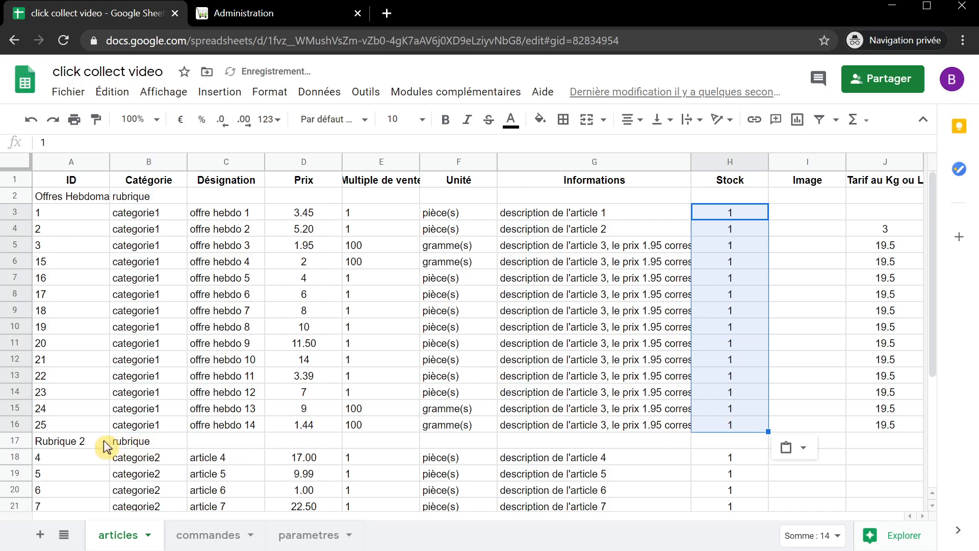
click(104, 446)
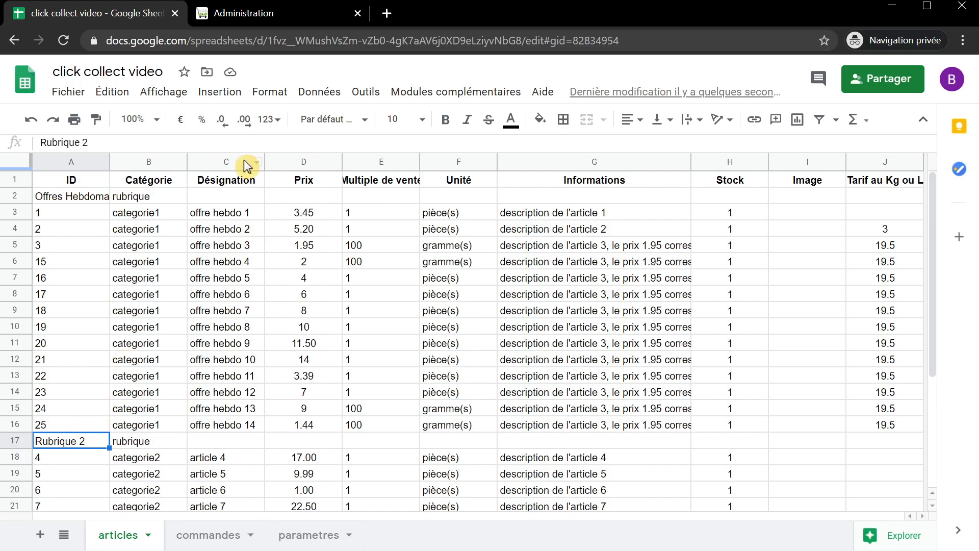
click(239, 18)
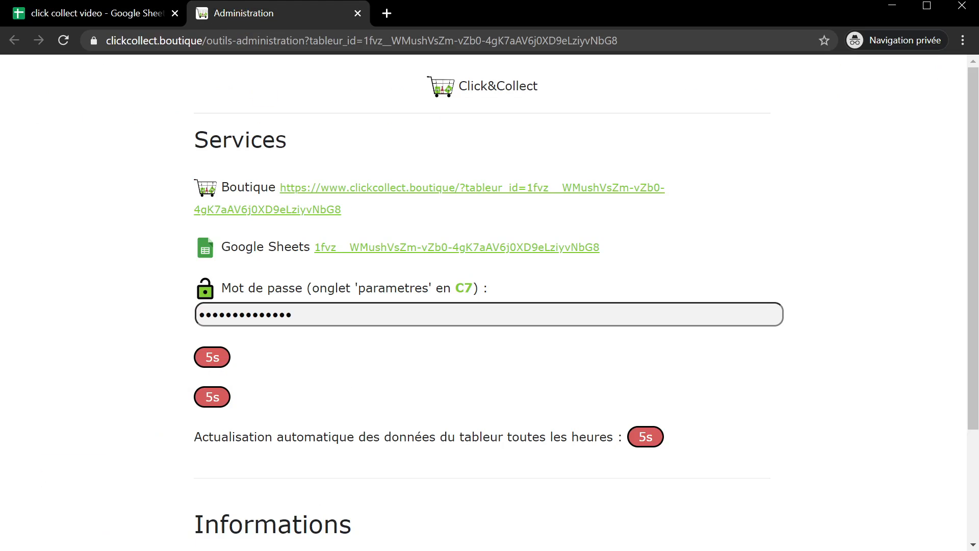
- Open the shop, browse the weekly offers, then view Rubrique 2 and its Sous Rubrique 1 articles
click(323, 191)
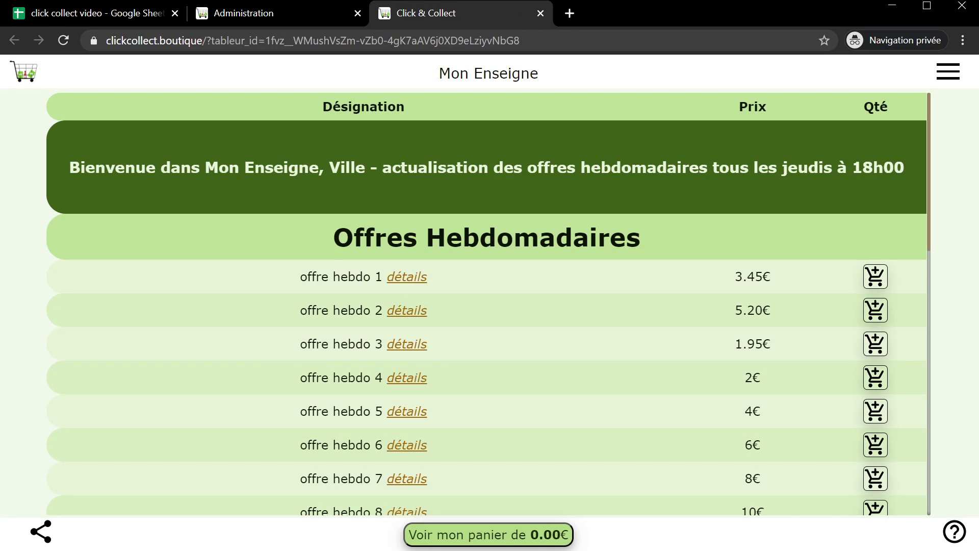
scroll(358, 298, down, 5)
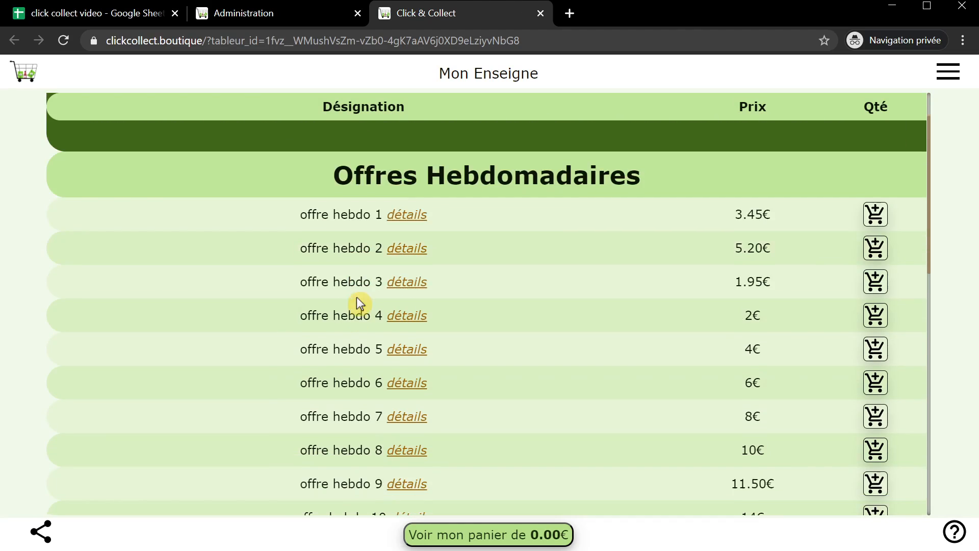
scroll(613, 308, up, 5)
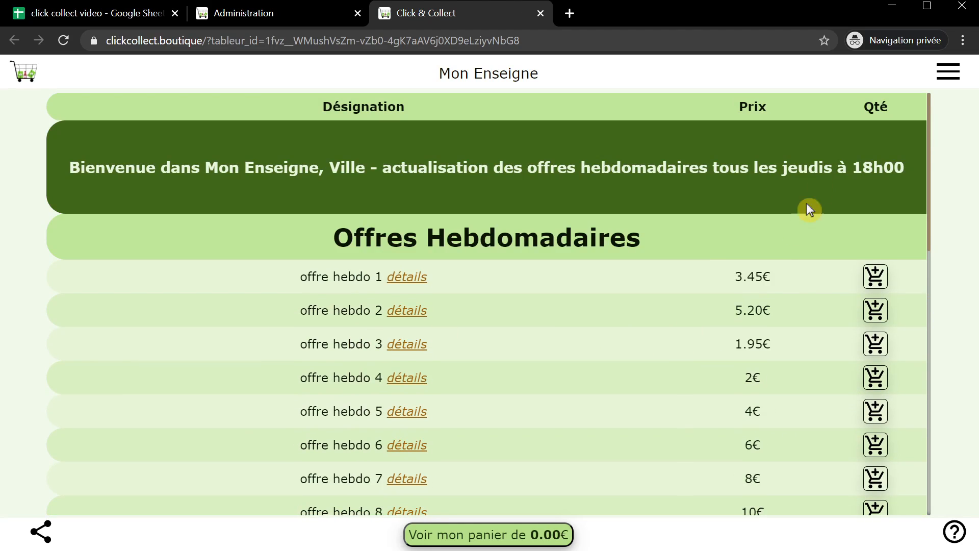
click(947, 72)
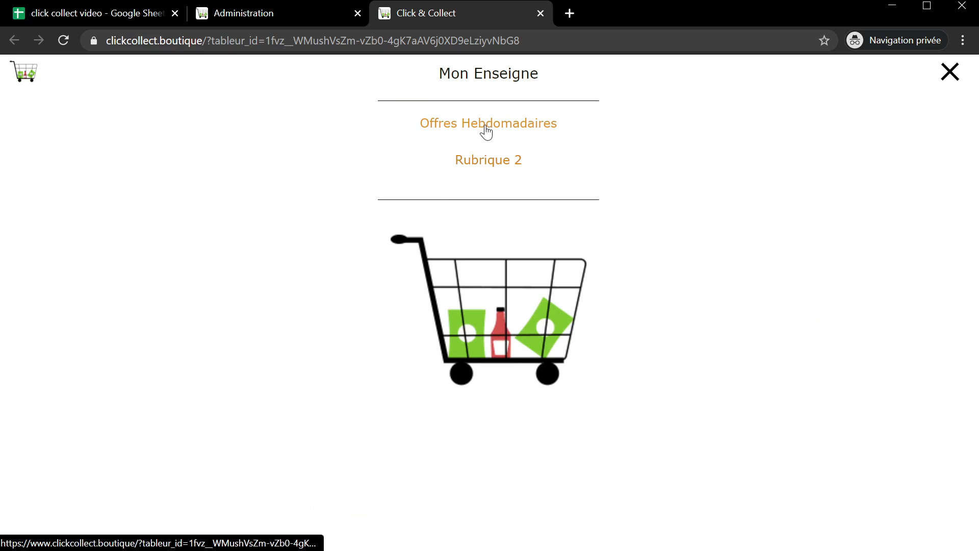
click(486, 161)
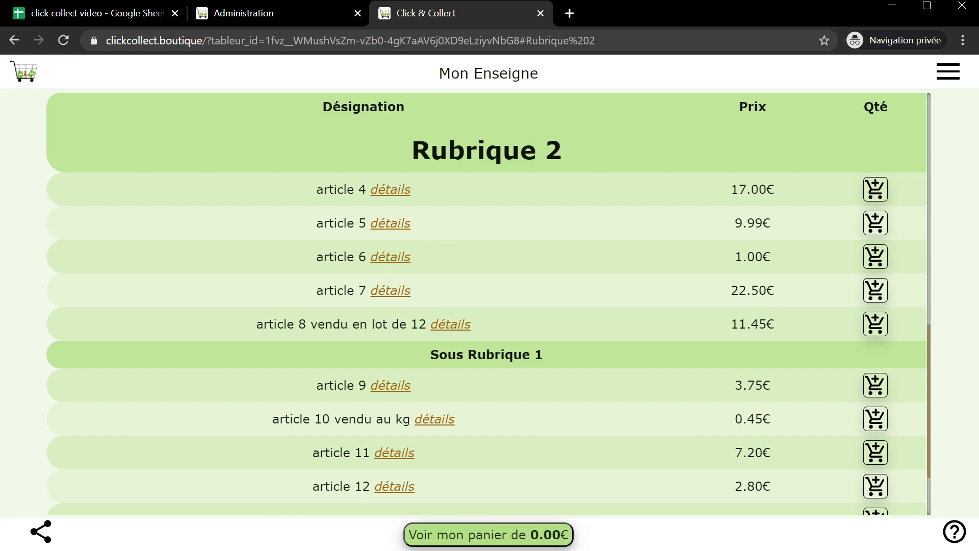
drag(549, 355, 403, 355)
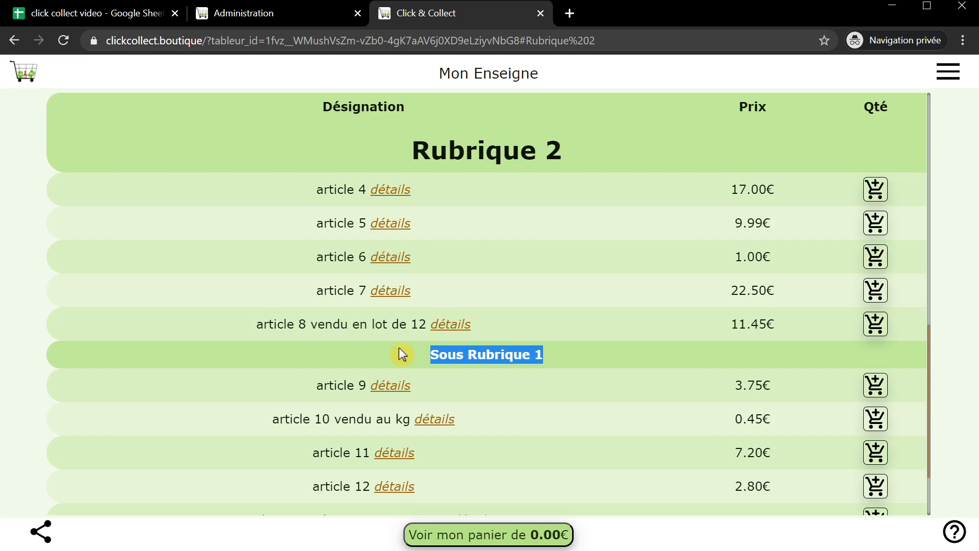
click(592, 360)
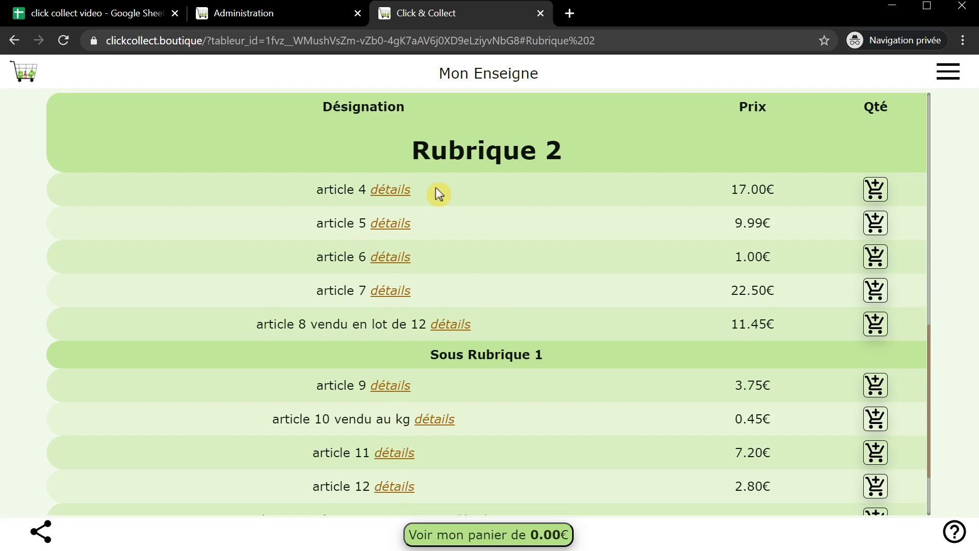
scroll(524, 321, down, 3)
scroll(581, 341, up, 4)
scroll(571, 357, down, 5)
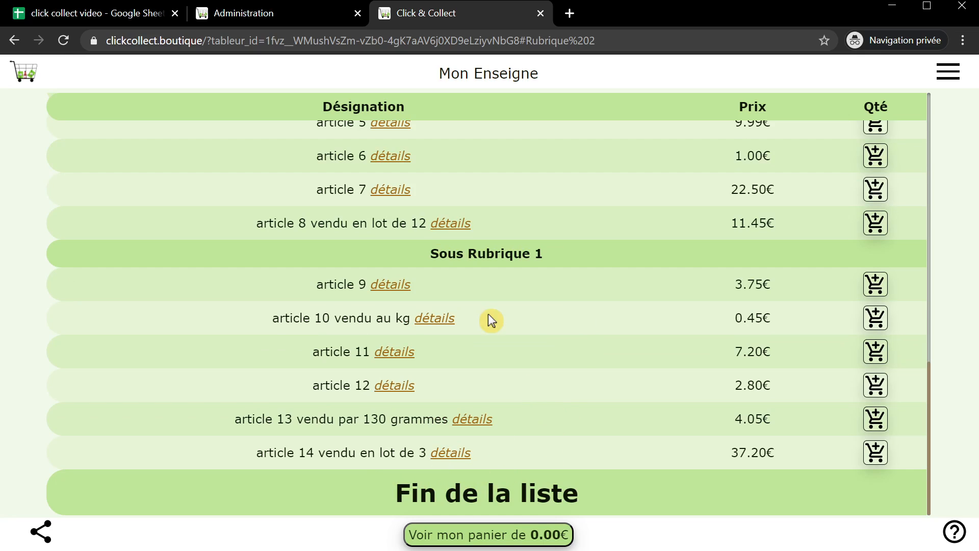
click(542, 14)
click(92, 12)
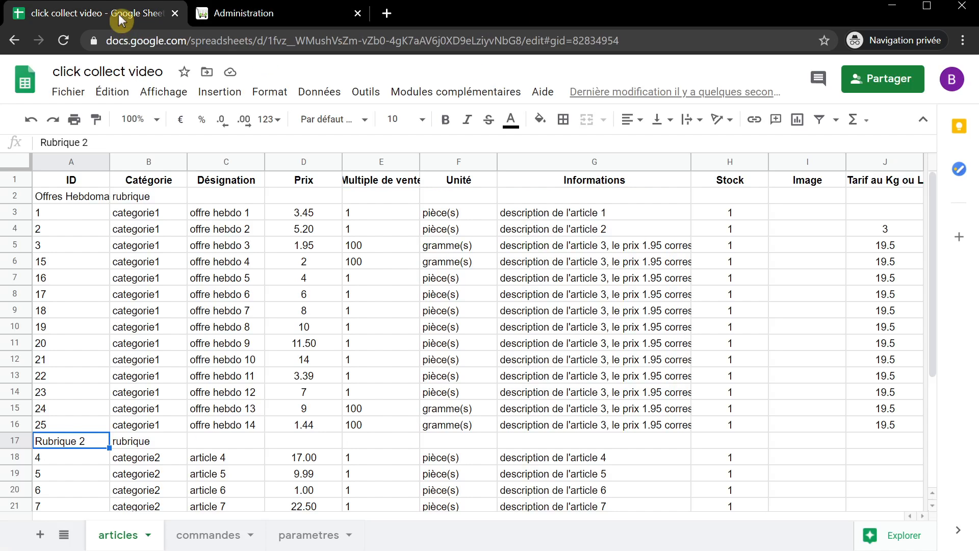
click(147, 443)
click(117, 331)
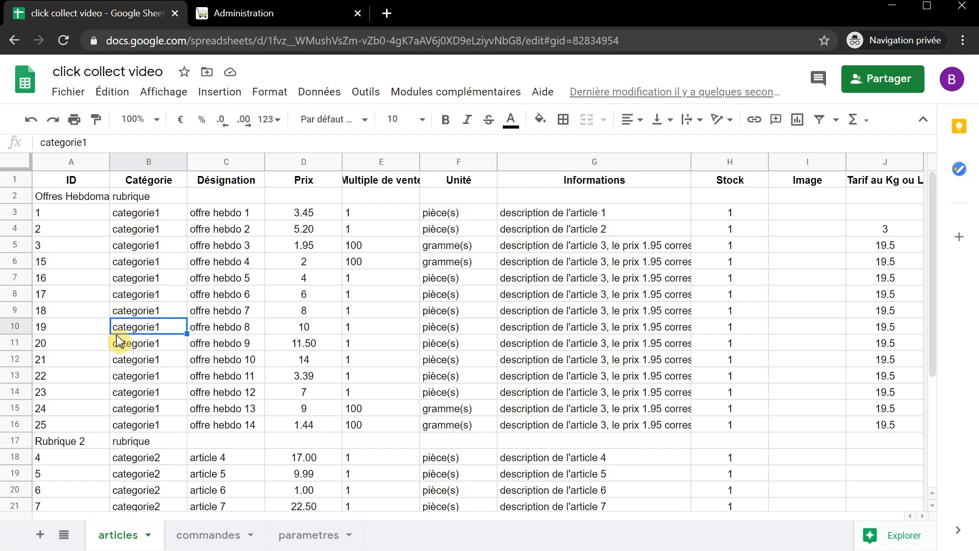
click(14, 212)
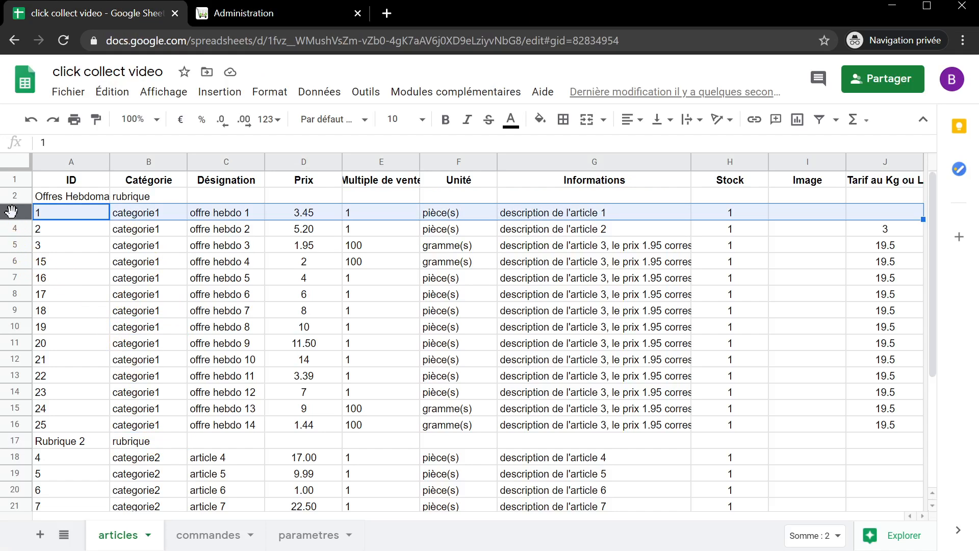
click(61, 216)
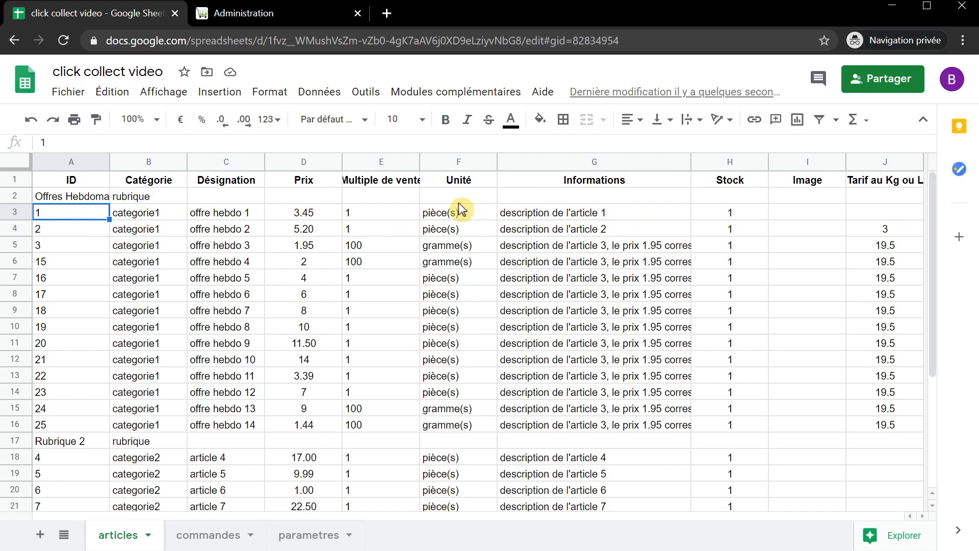
click(731, 212)
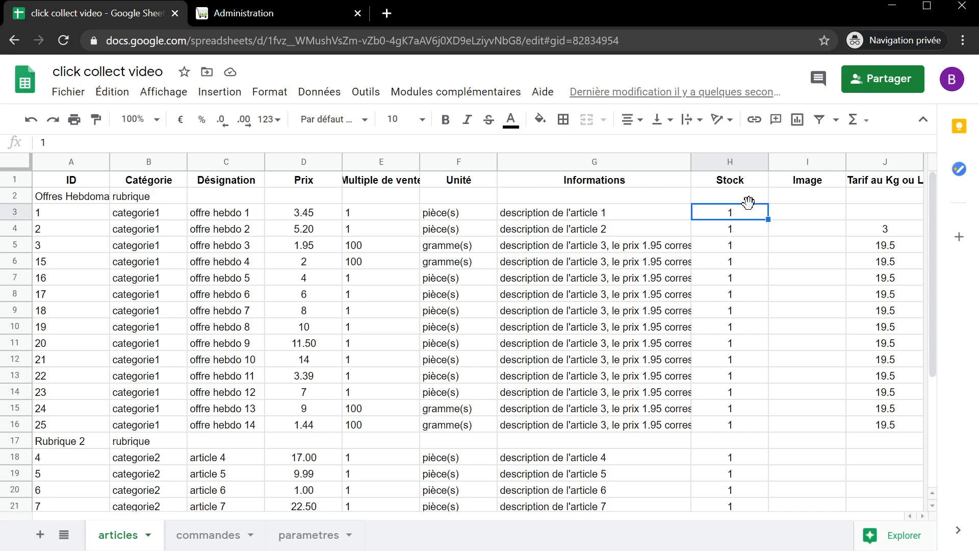
key(Home)
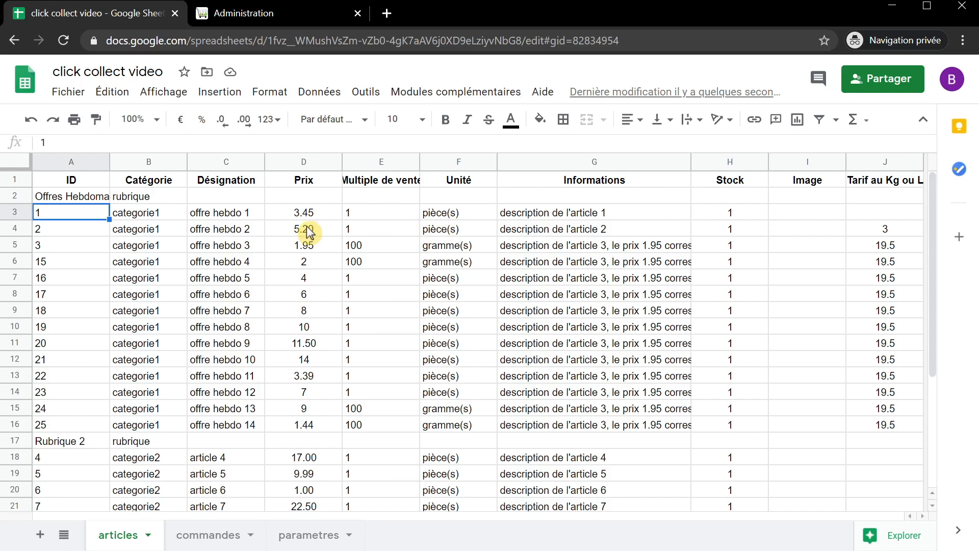
scroll(142, 285, down, 1)
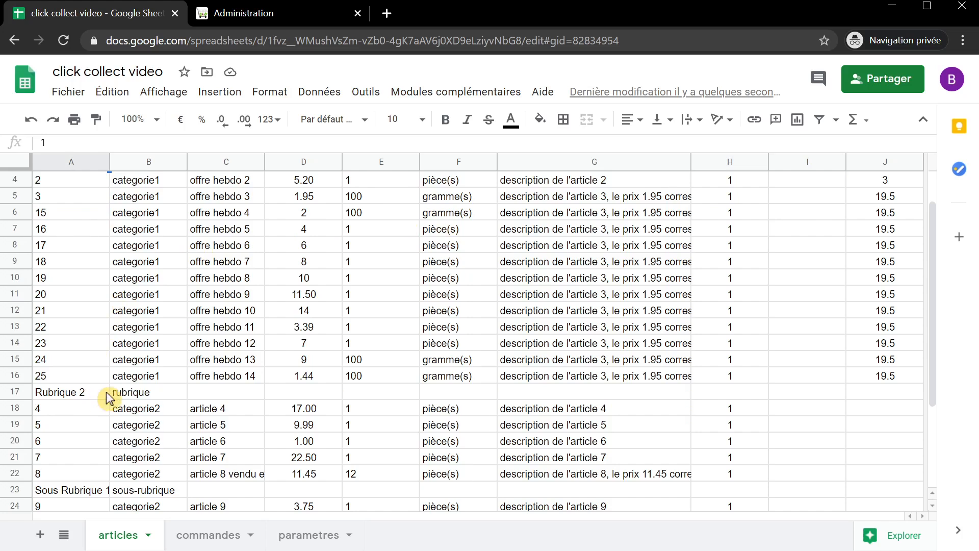
click(131, 392)
scroll(153, 360, up, 1)
click(137, 205)
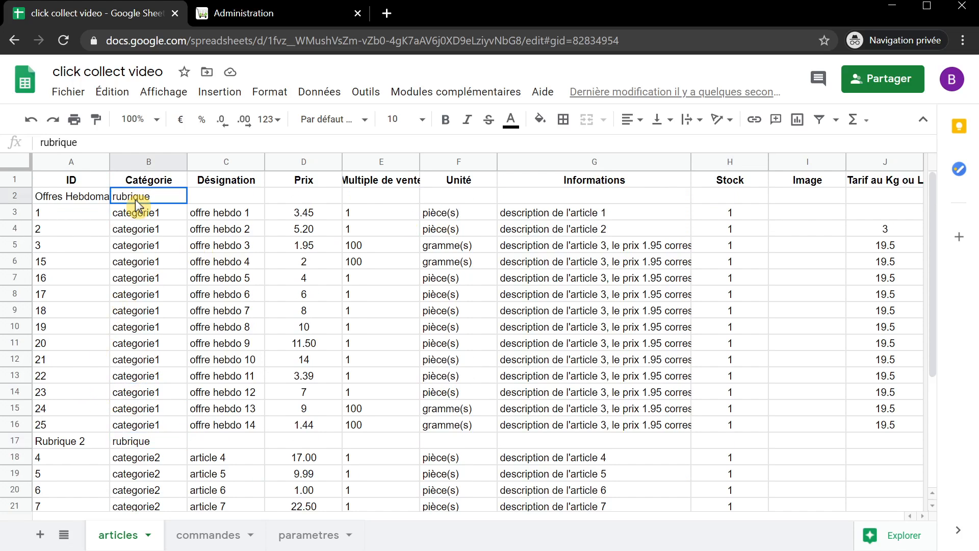
click(74, 204)
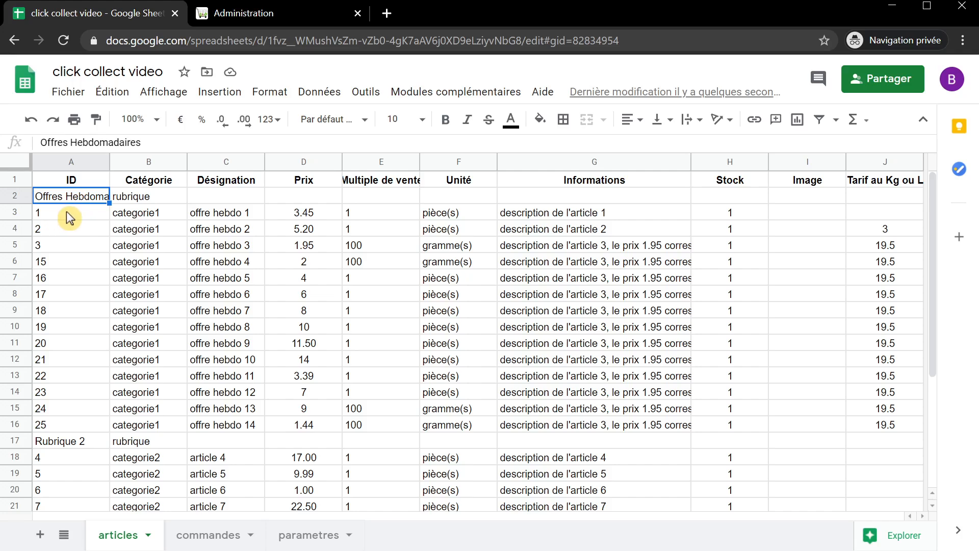
click(138, 202)
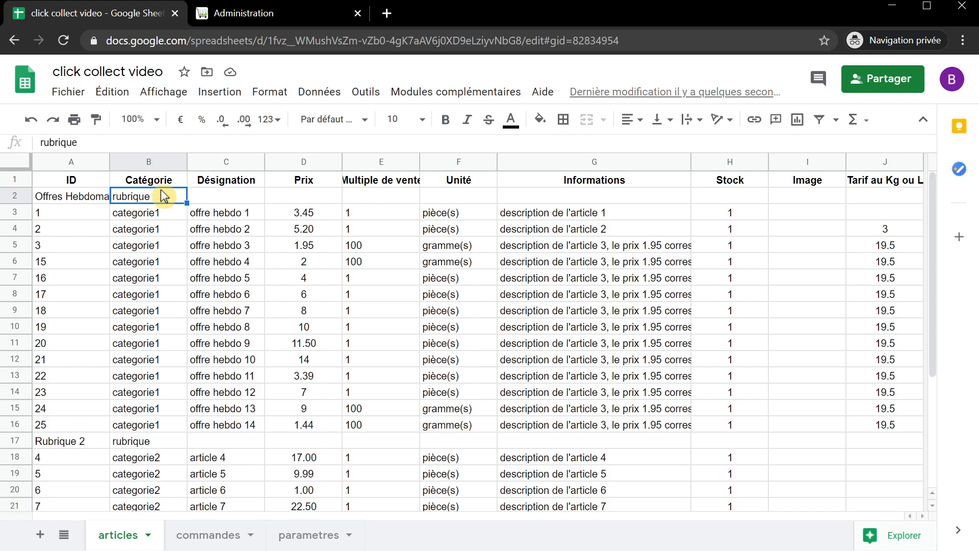
scroll(214, 278, down, 4)
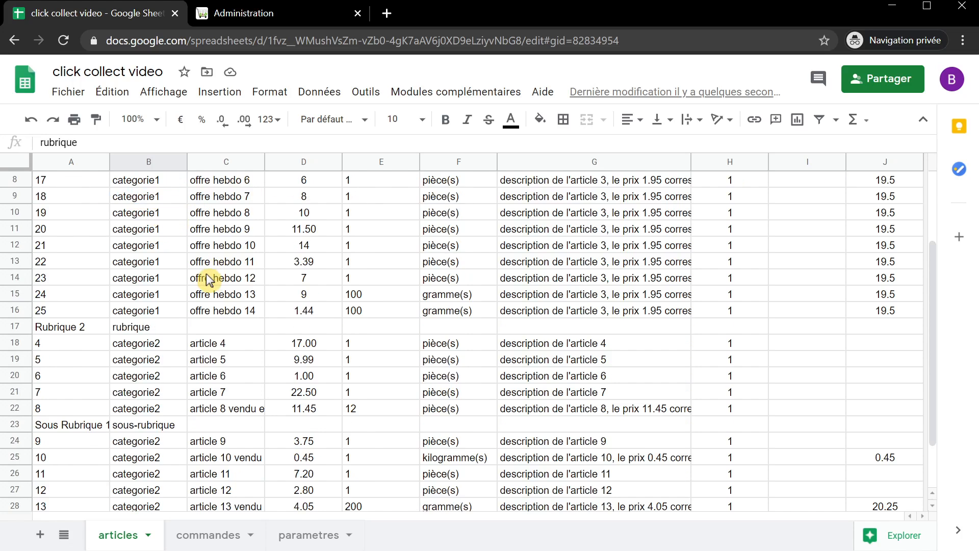
click(145, 363)
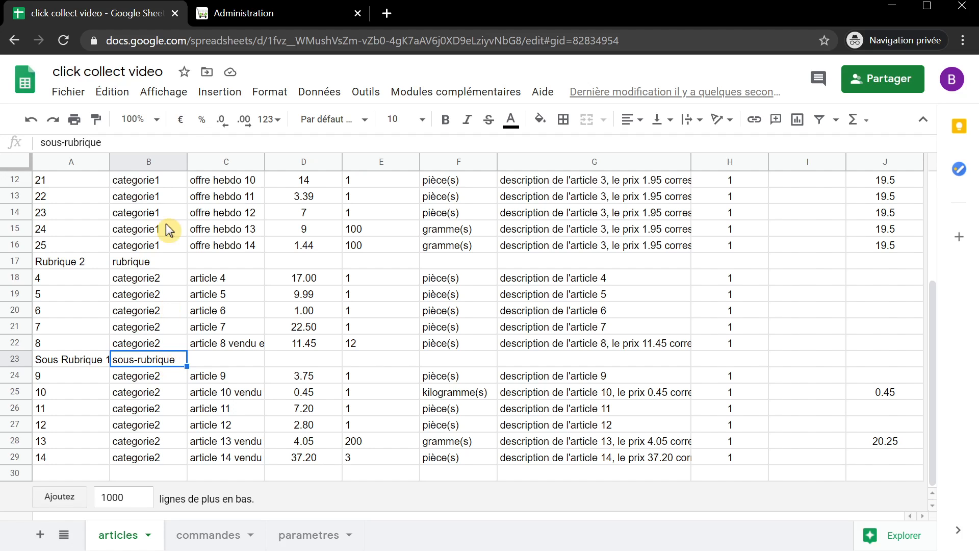
scroll(184, 310, up, 4)
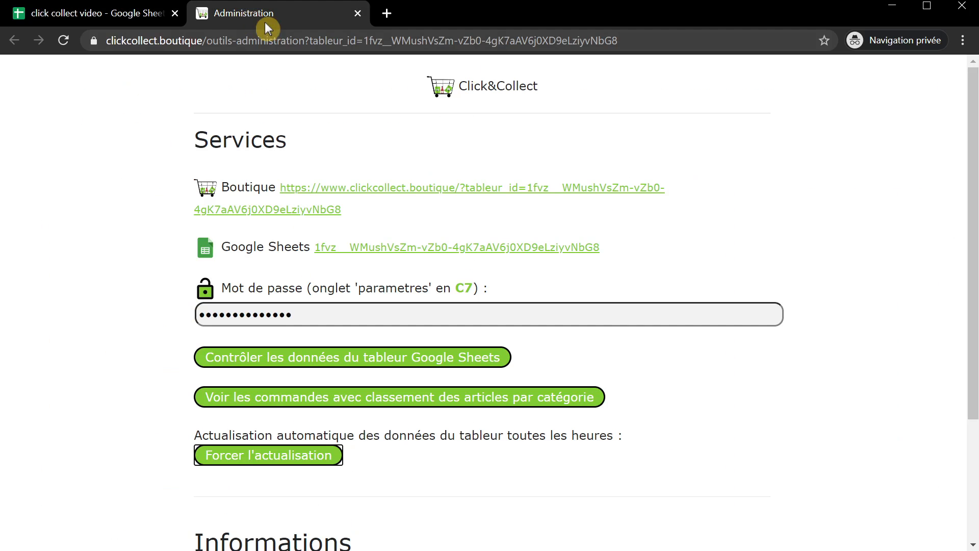
click(252, 17)
click(91, 20)
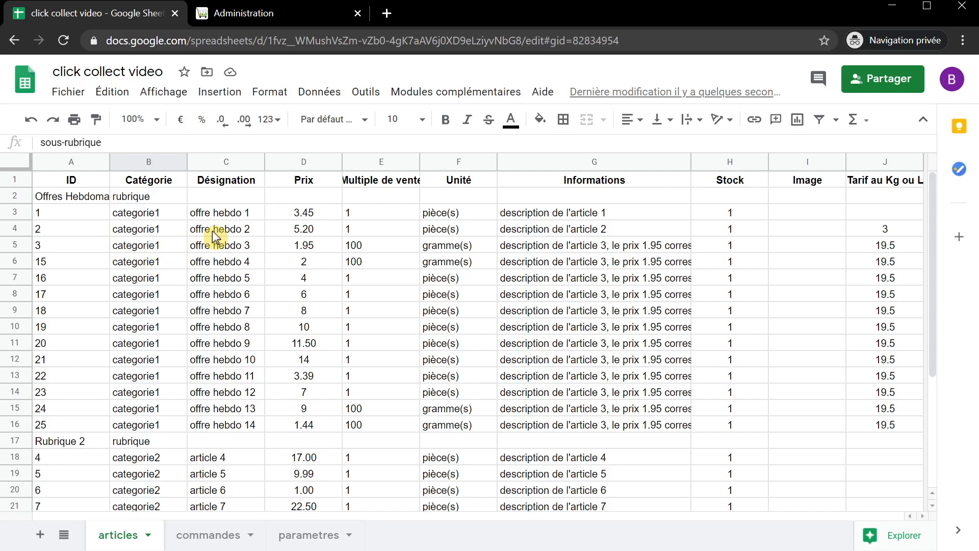
- Change offre hebdo 4's ID to 3 and price to 2,4, and enter ',8' for offre hebdo 5's price
click(77, 262)
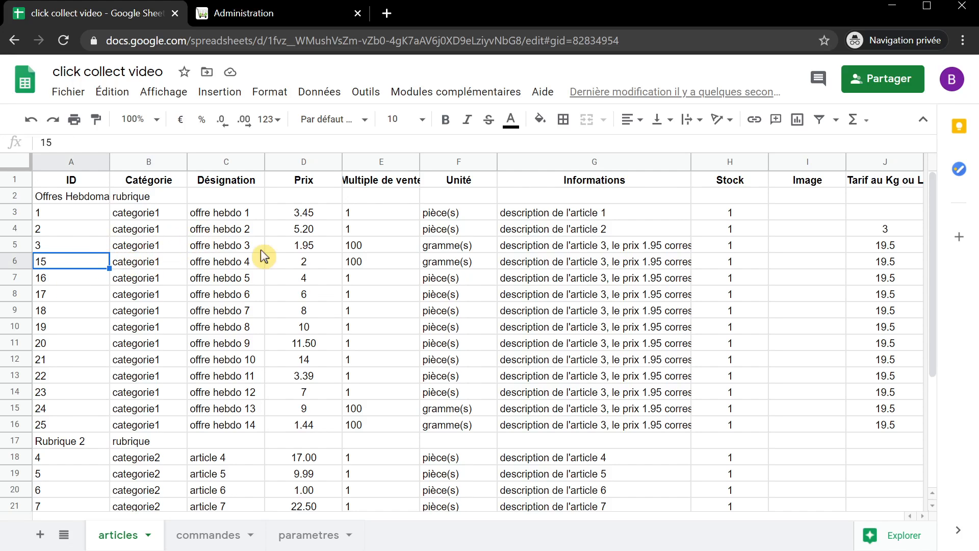
text(3)
key(Return)
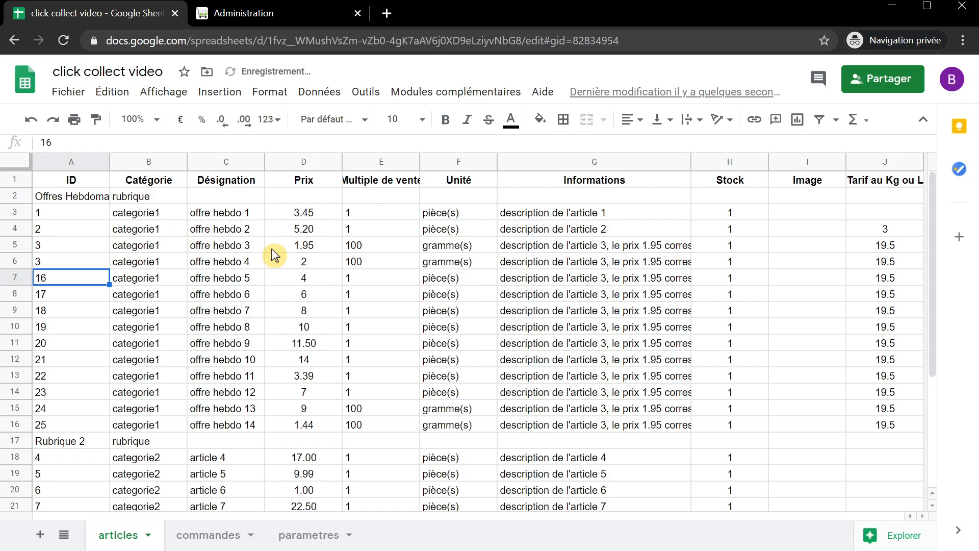
click(315, 264)
text(2)
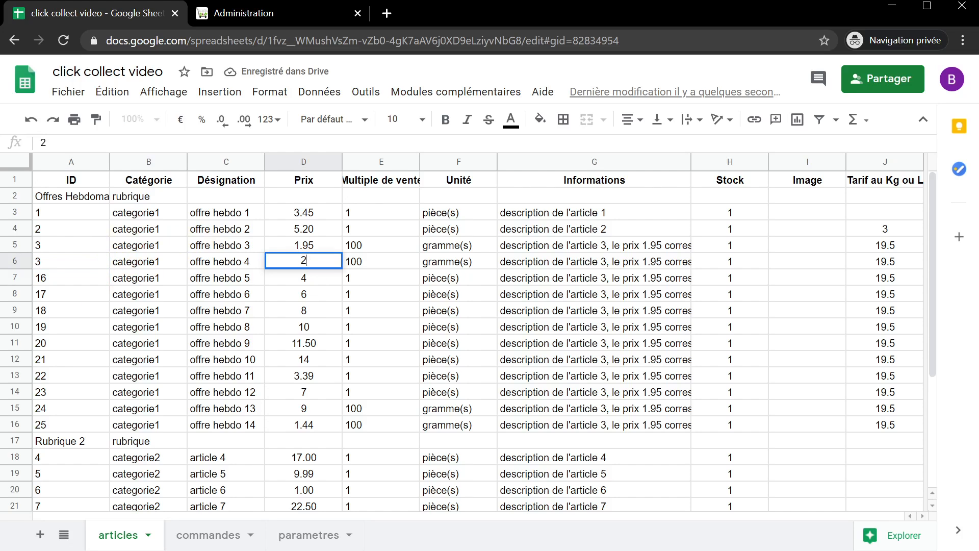
text(,4)
key(Return)
key(Return)
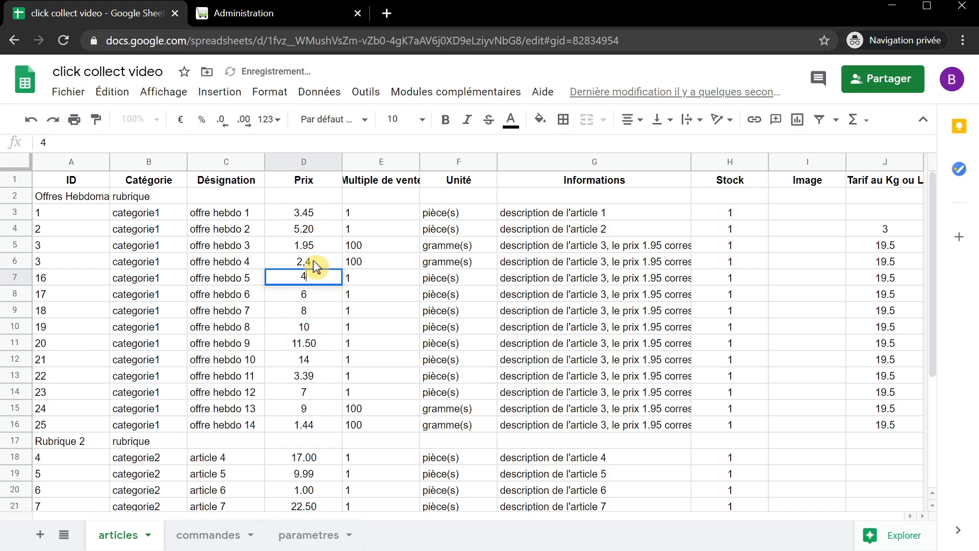
text(,8)
key(Return)
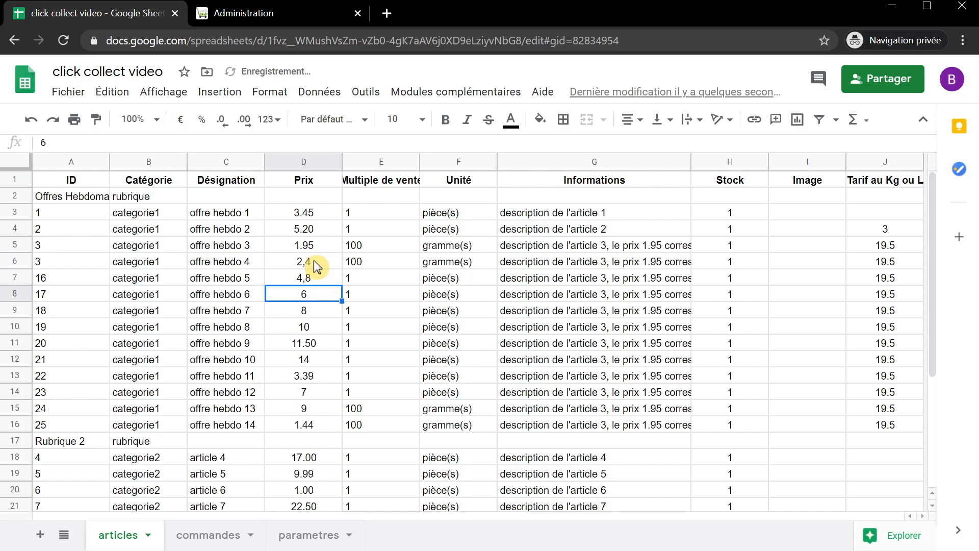
- Clear the 1 from offre hebdo 7's Multiple de vente cell E9
click(390, 278)
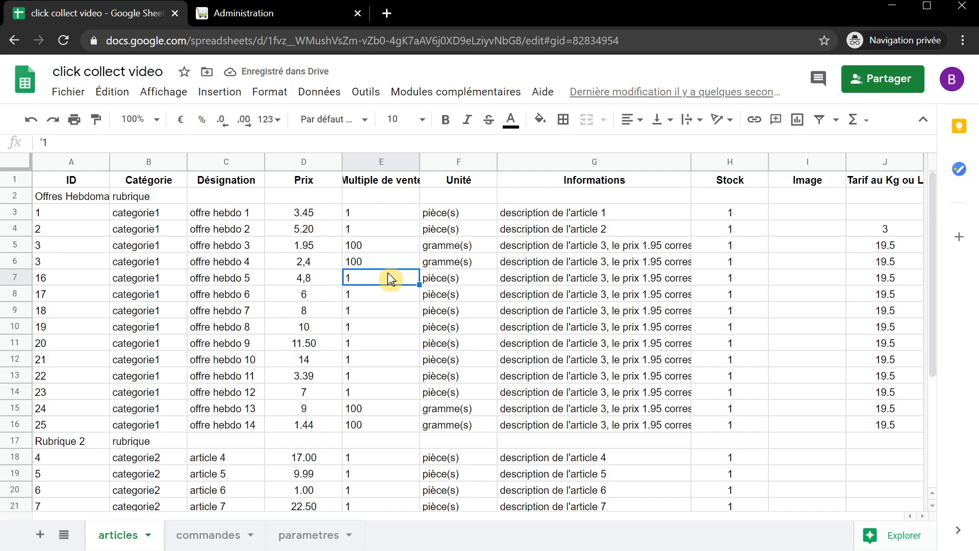
click(381, 317)
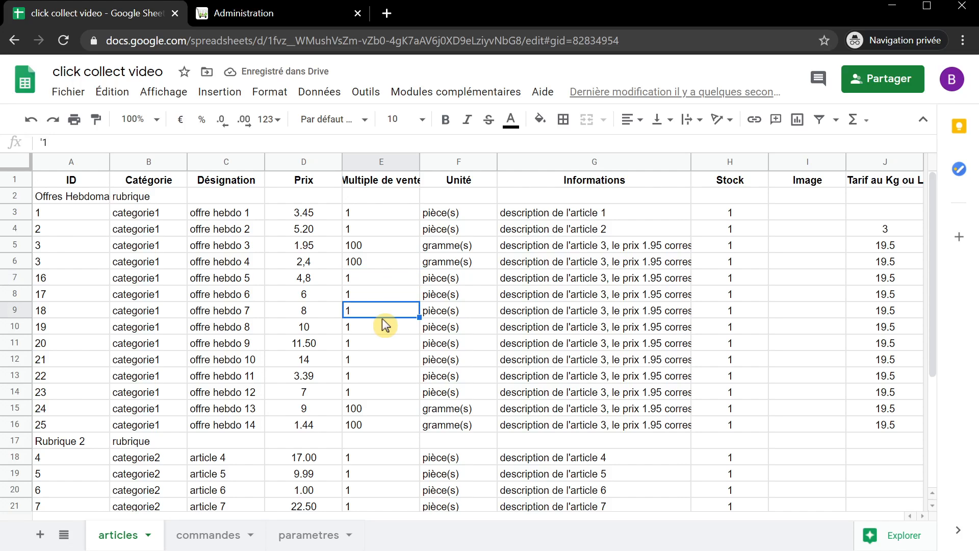
key(Delete)
key(Down)
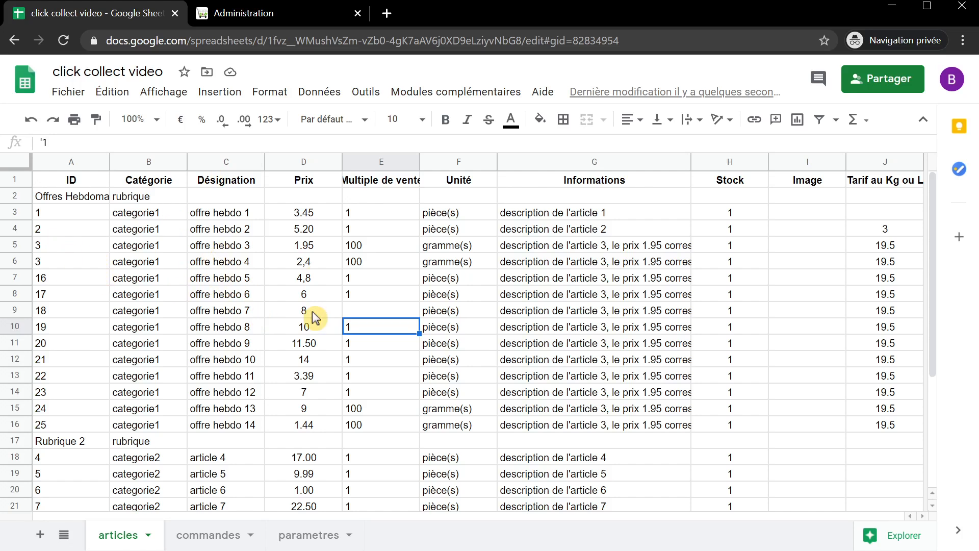
- From the shop's Administration page, run the Google Sheets data check and scroll the report
click(255, 15)
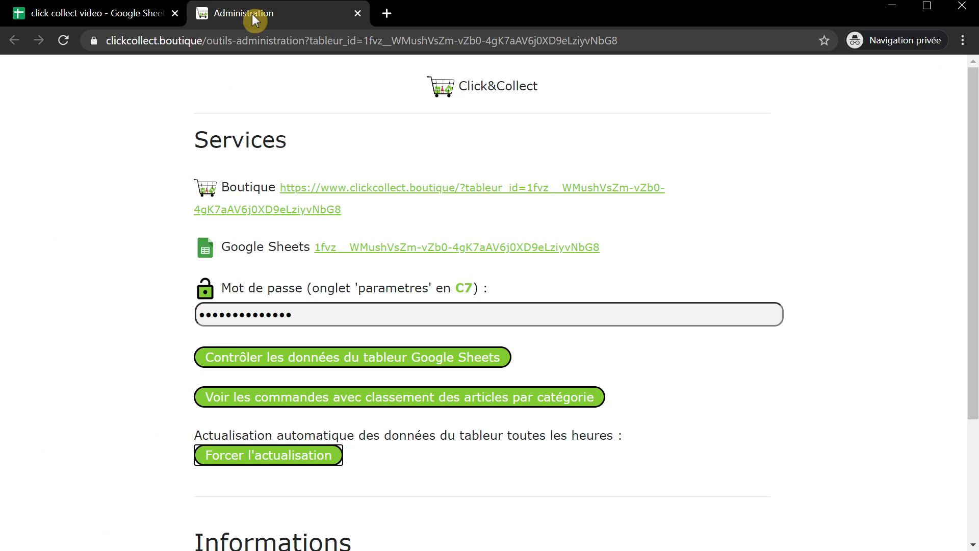
click(307, 358)
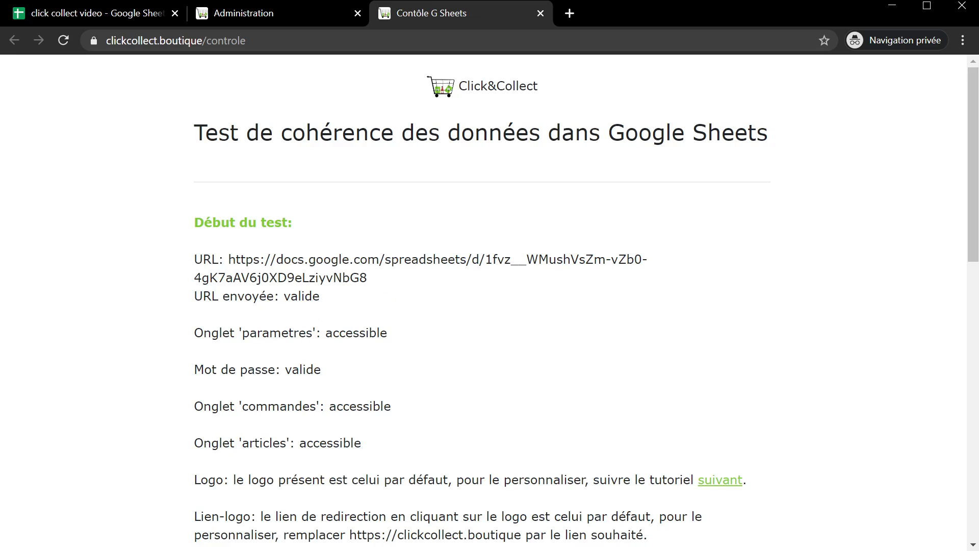
scroll(408, 375, down, 4)
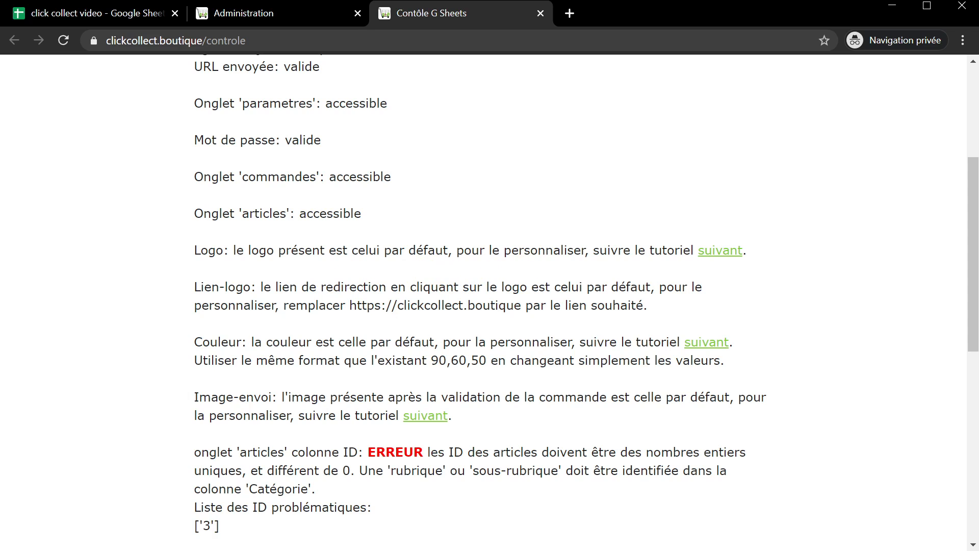
scroll(413, 272, down, 1)
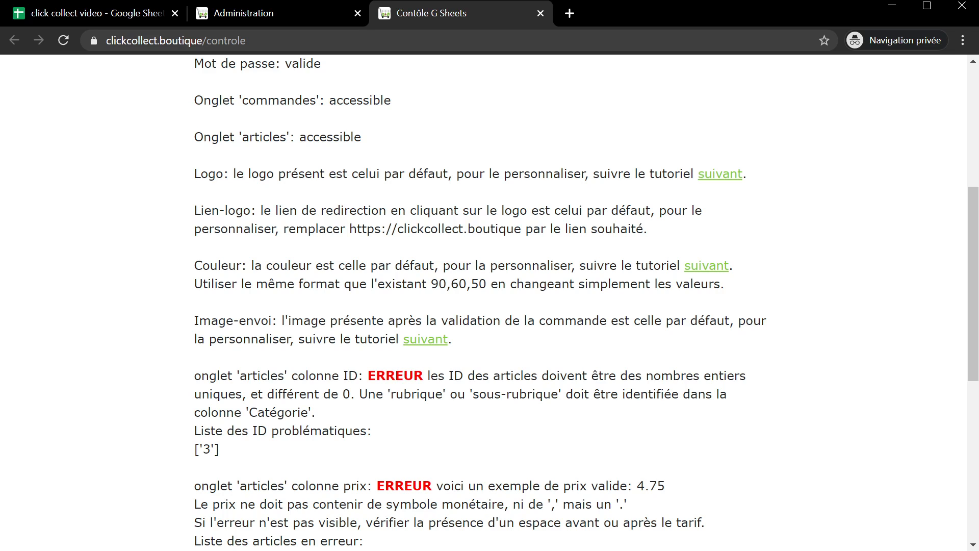
scroll(480, 301, down, 3)
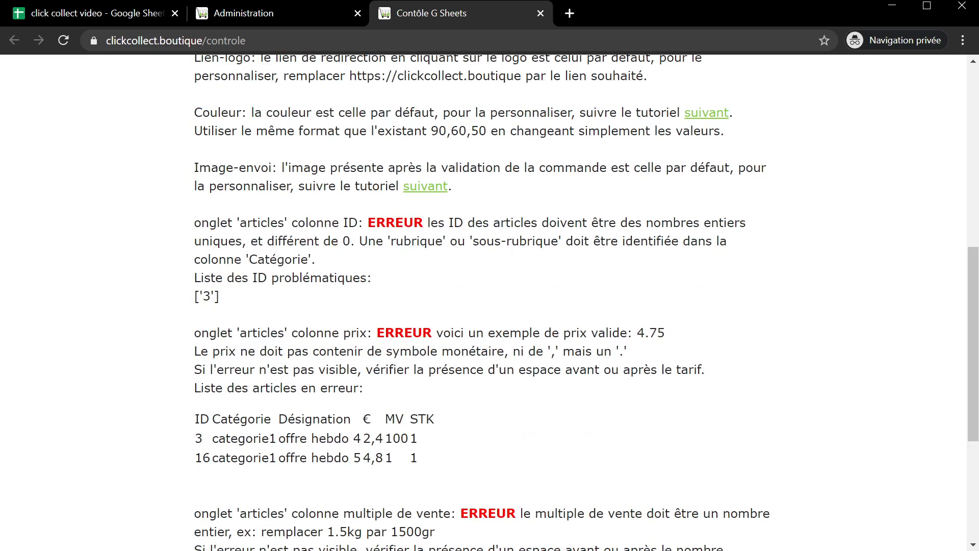
- Highlight the reported errors: duplicate ID 3, the price column error, and the sale-multiple error
double_click(206, 296)
click(248, 303)
scroll(236, 292, down, 2)
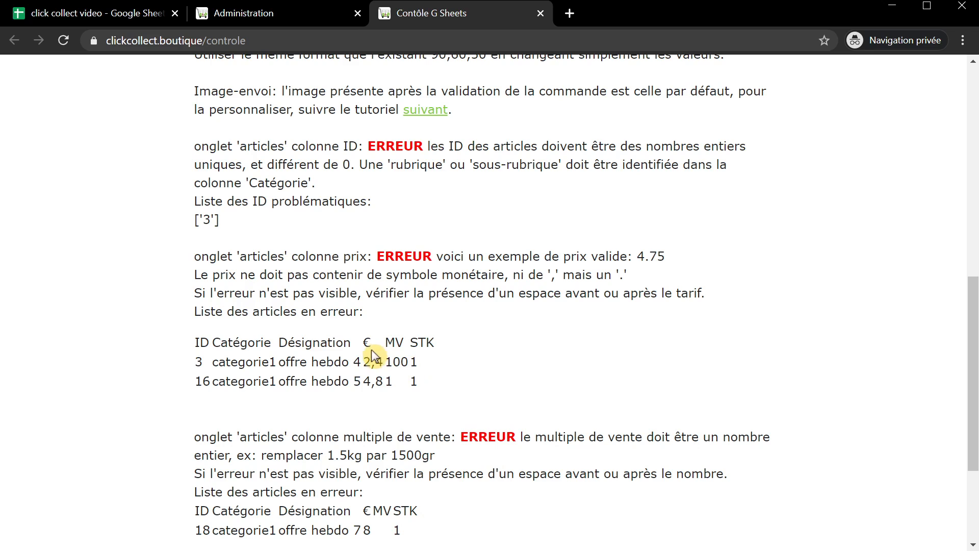
double_click(315, 256)
drag(342, 257, 366, 257)
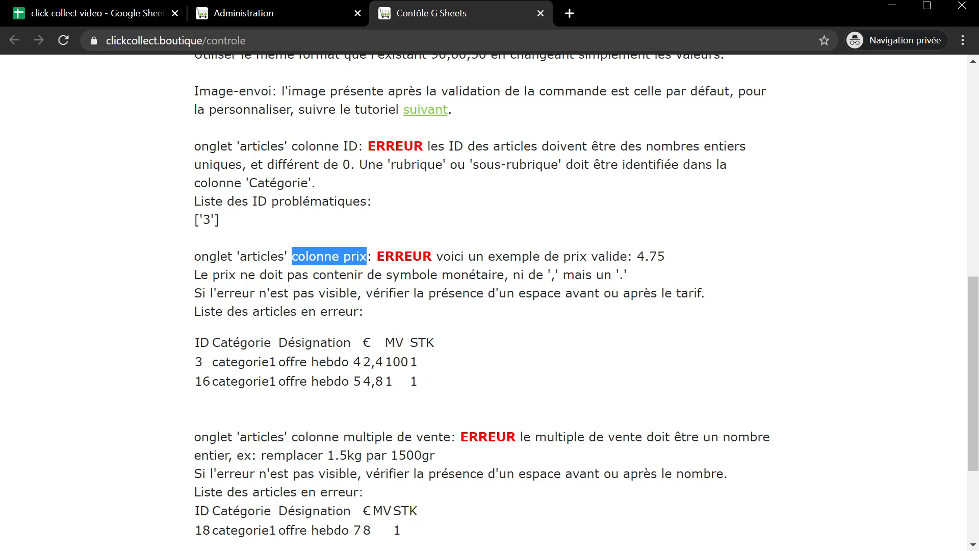
scroll(357, 295, down, 1)
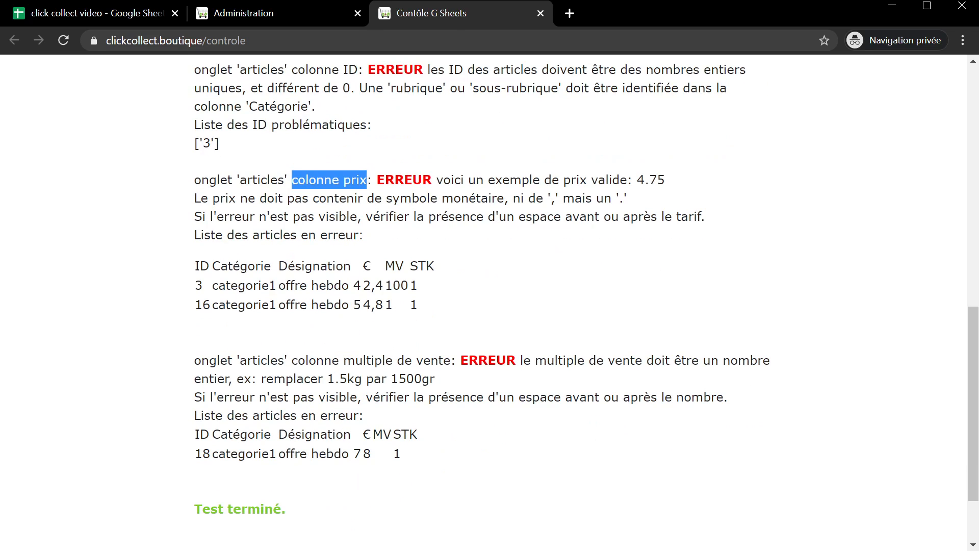
double_click(321, 360)
drag(322, 360, 391, 360)
click(391, 361)
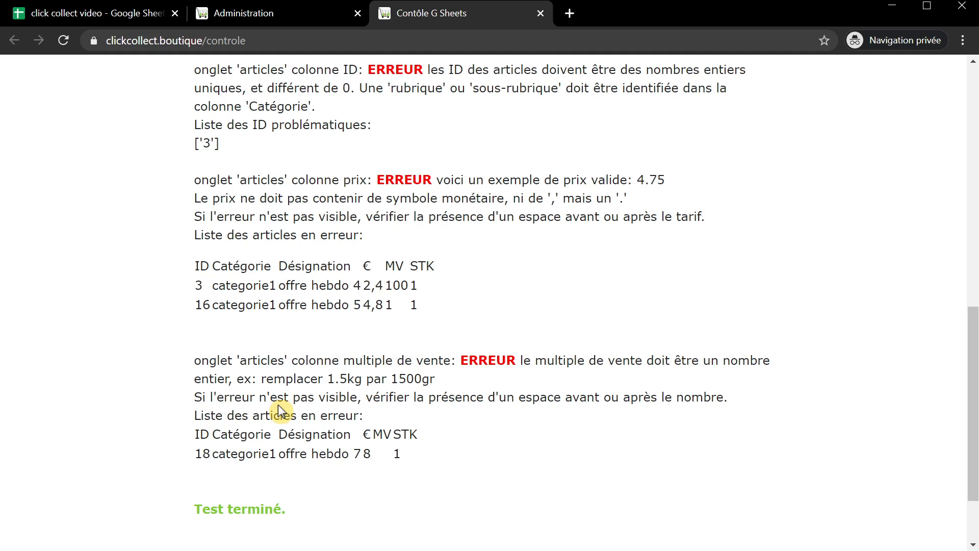
- Change offre hebdo 4's duplicate ID 3 to 15 in A6
click(69, 14)
click(69, 261)
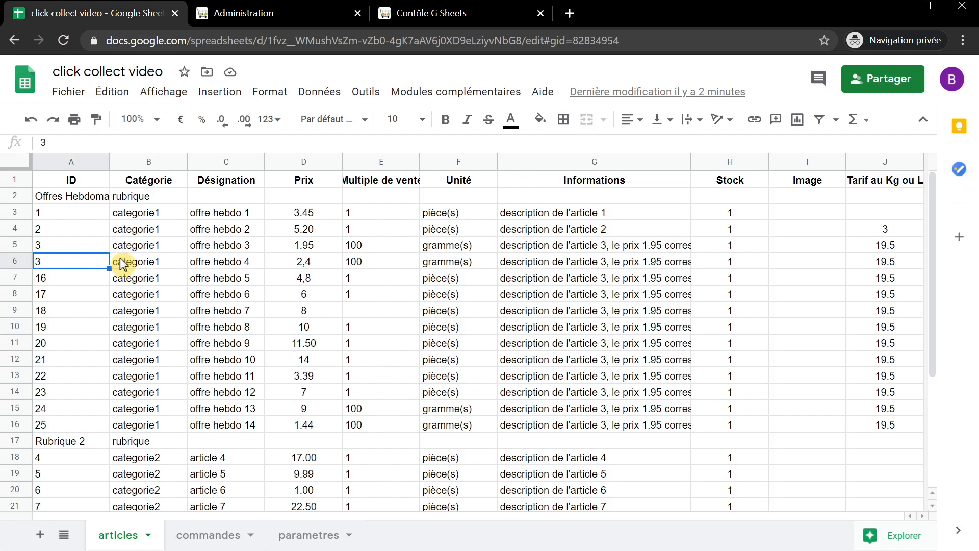
text(15)
key(Return)
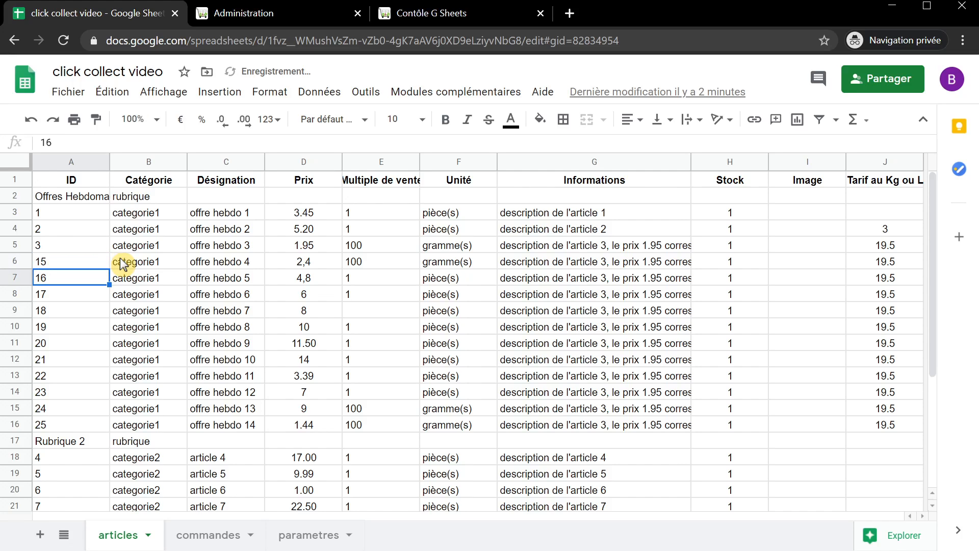
- Replace the comma prices with 3.4 in D6 and 4.8 in D7
click(303, 267)
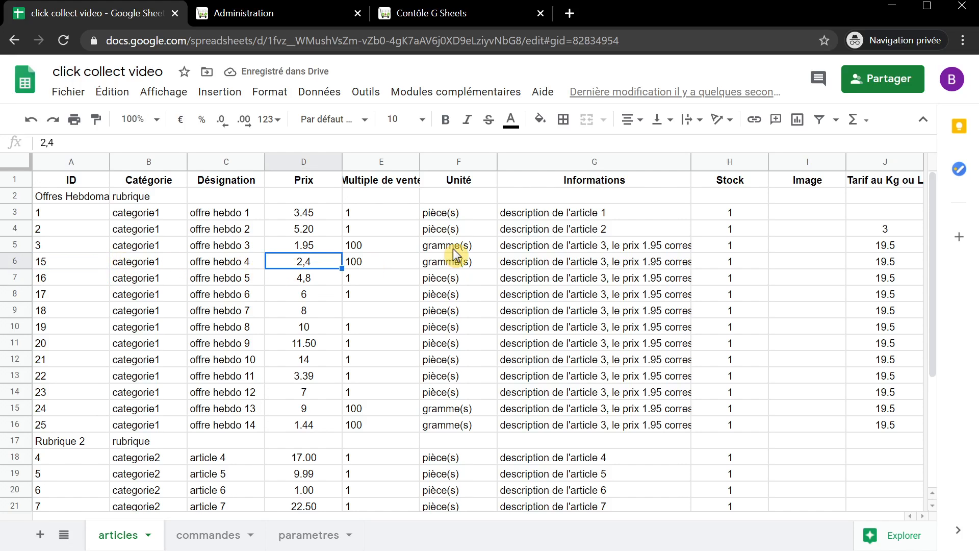
text(3.4)
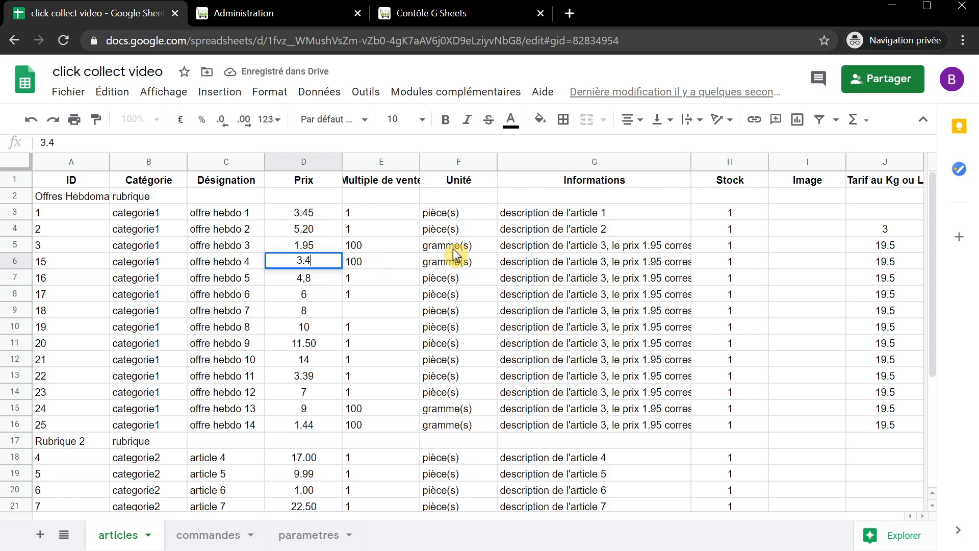
key(Return)
text(4.8)
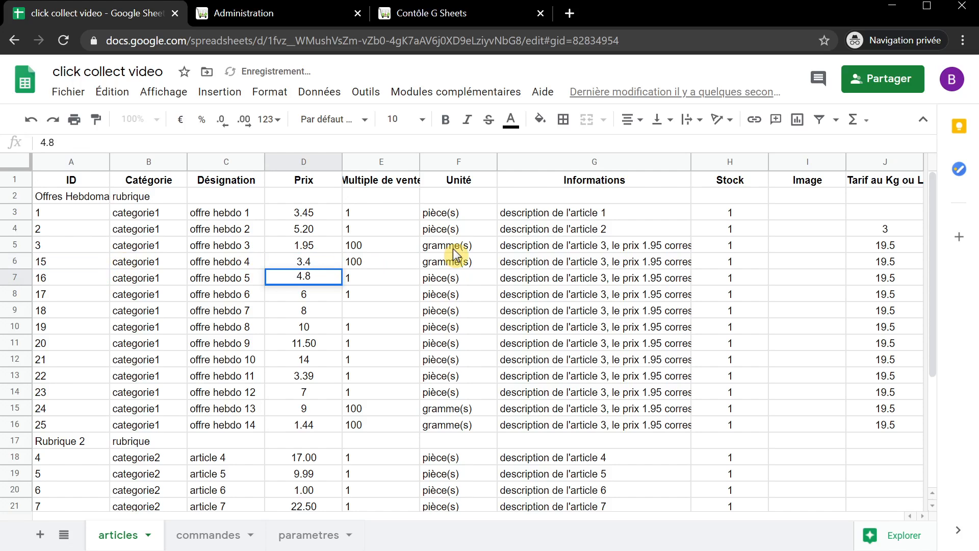
key(Return)
- Enter sale multiple 3 for offre hebdo 7 in E9
key(Down)
key(Right)
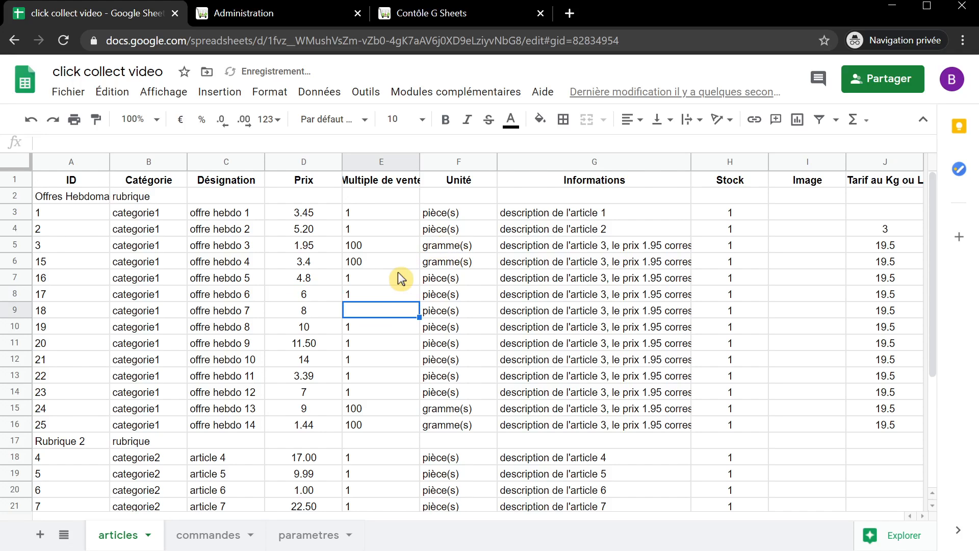
text(3)
key(Return)
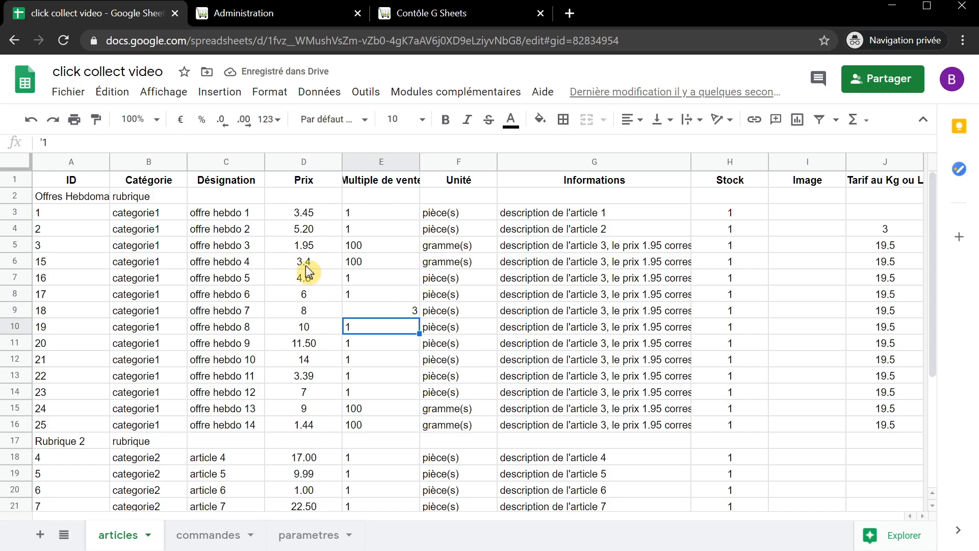
- Close the outdated check results and rerun the data check, confirming 'Test terminé' with no errors
click(435, 14)
click(540, 14)
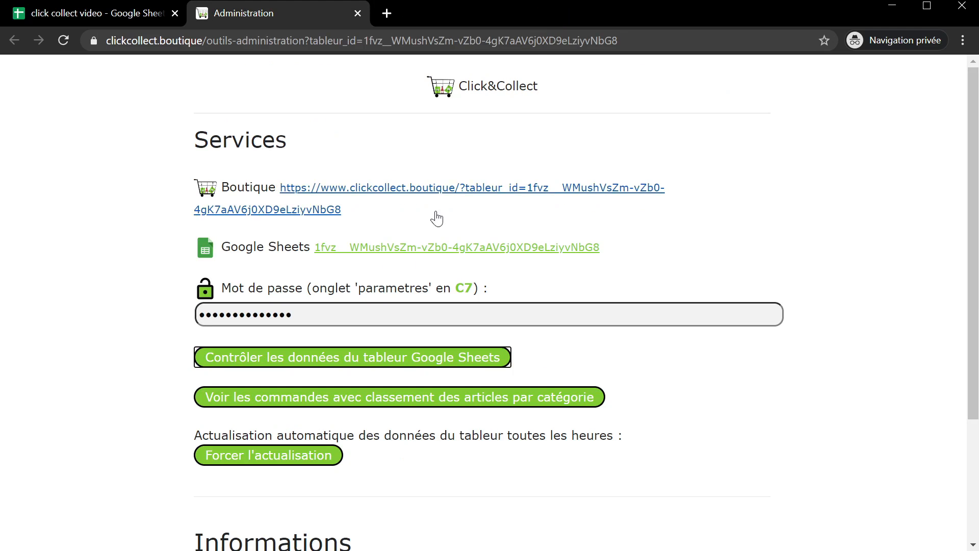
click(352, 360)
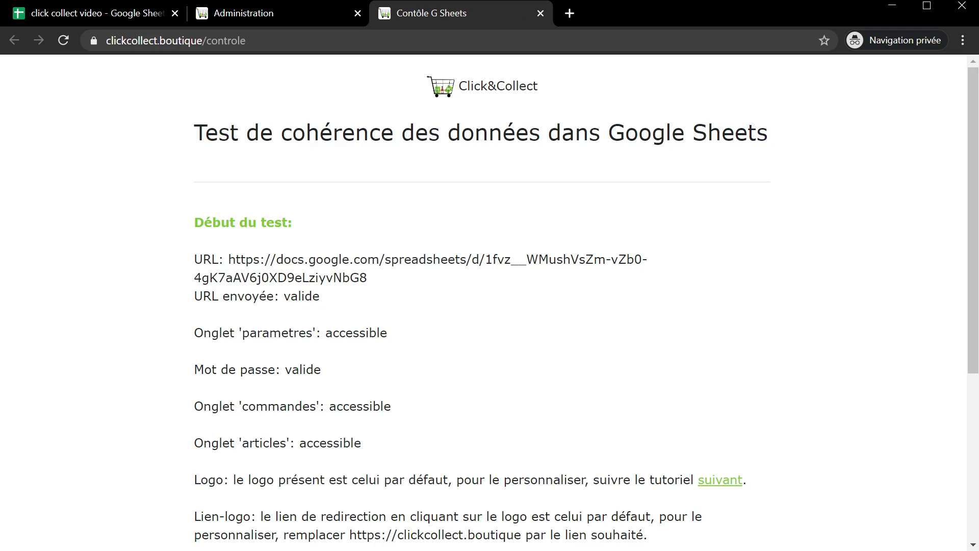
scroll(381, 292, down, 5)
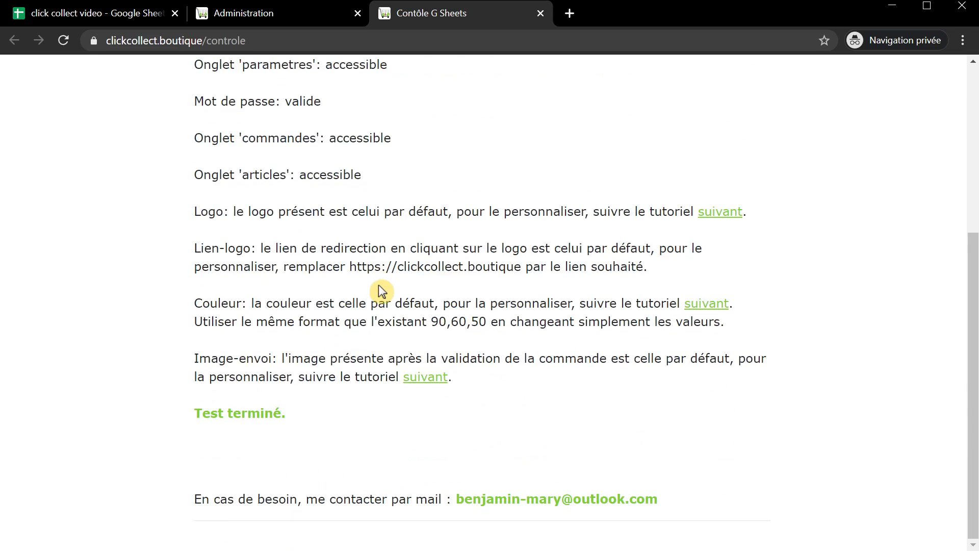
scroll(357, 295, up, 2)
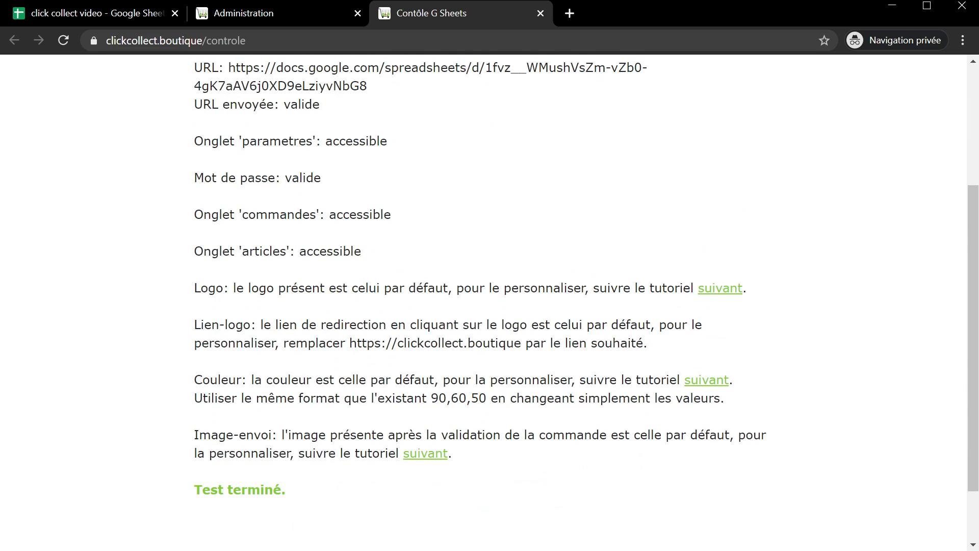
scroll(177, 467, up, 4)
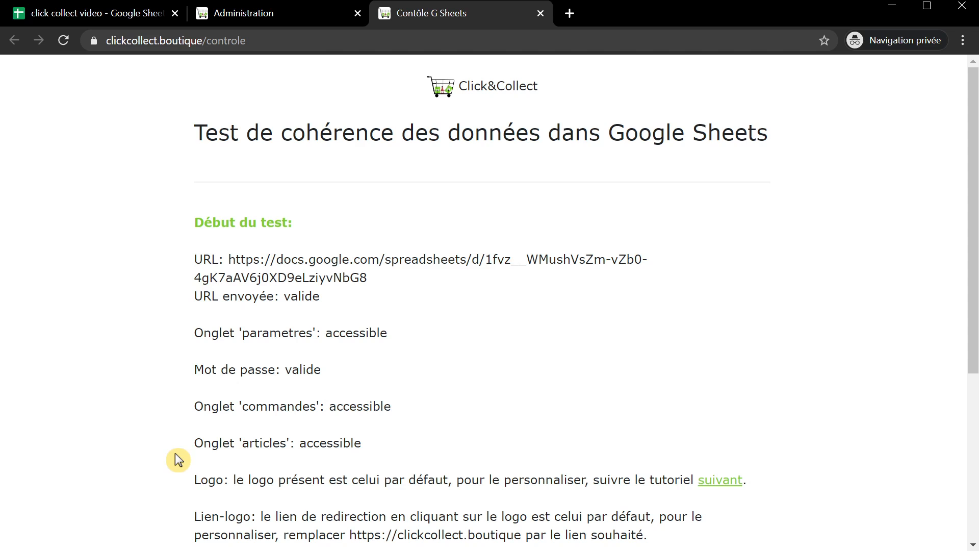
- Close the check results and go back to the articles sheet's ID header
click(540, 13)
click(186, 16)
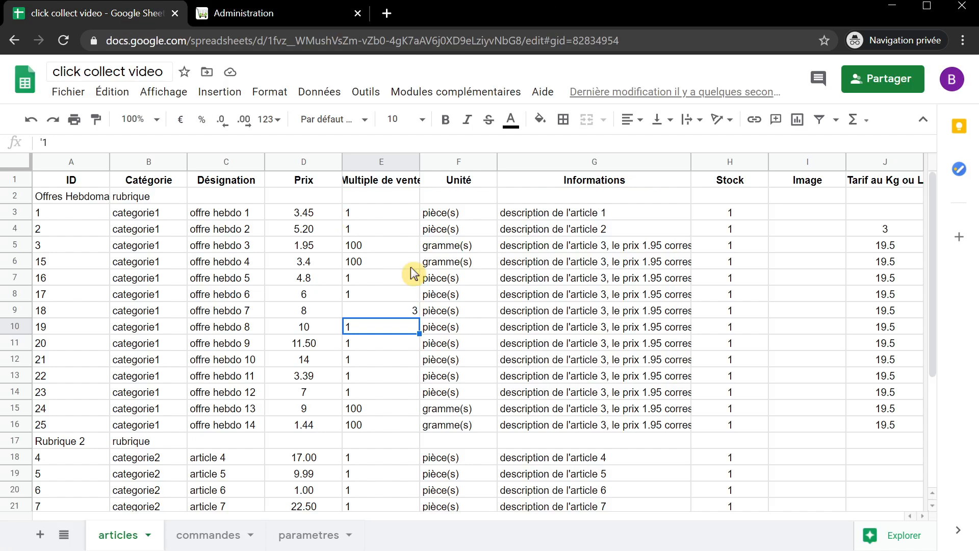
click(68, 183)
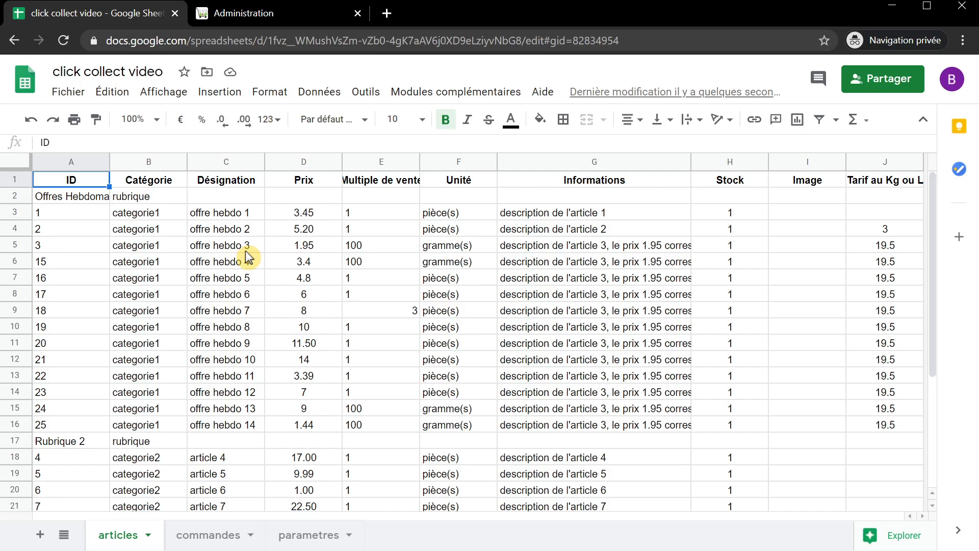
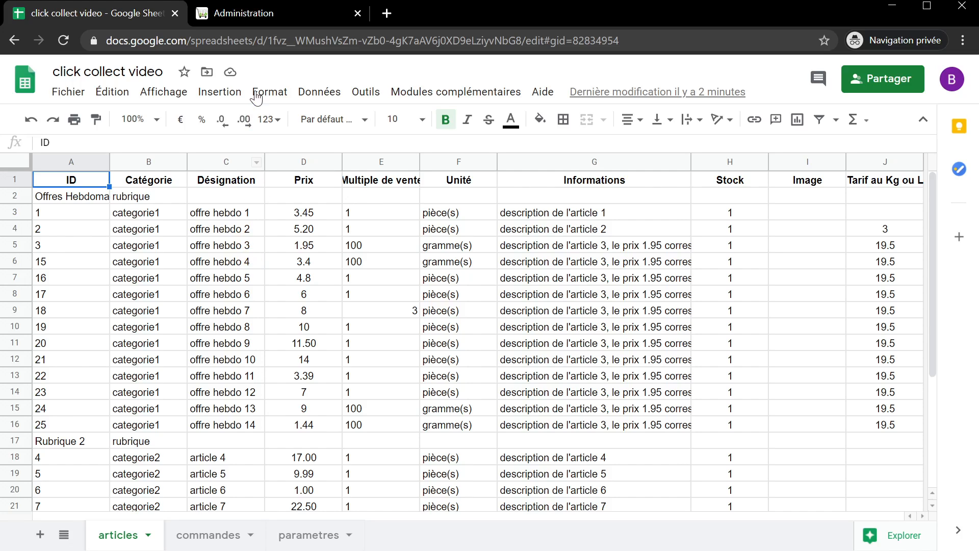
- Switch to the Click&Collect administration page and open the Mon Enseigne shop storefront
click(262, 13)
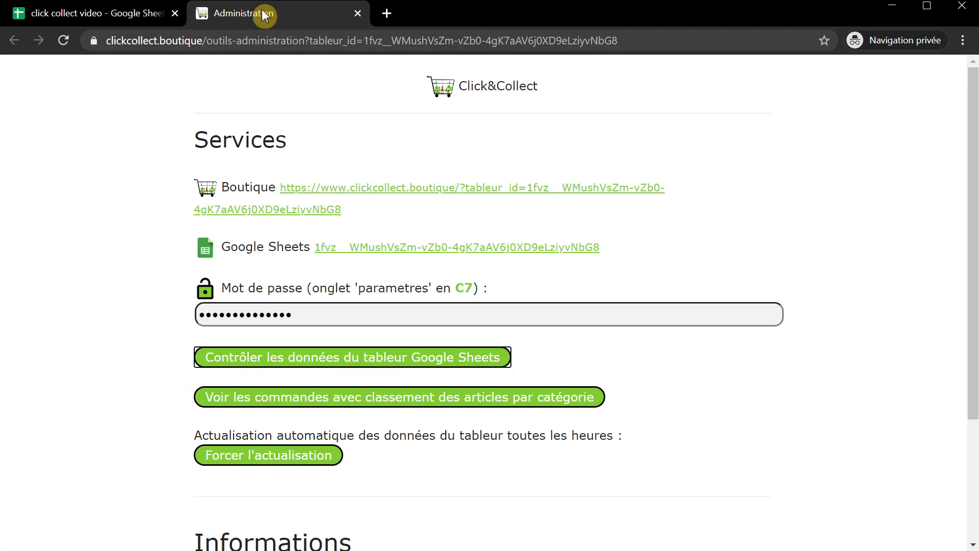
click(346, 188)
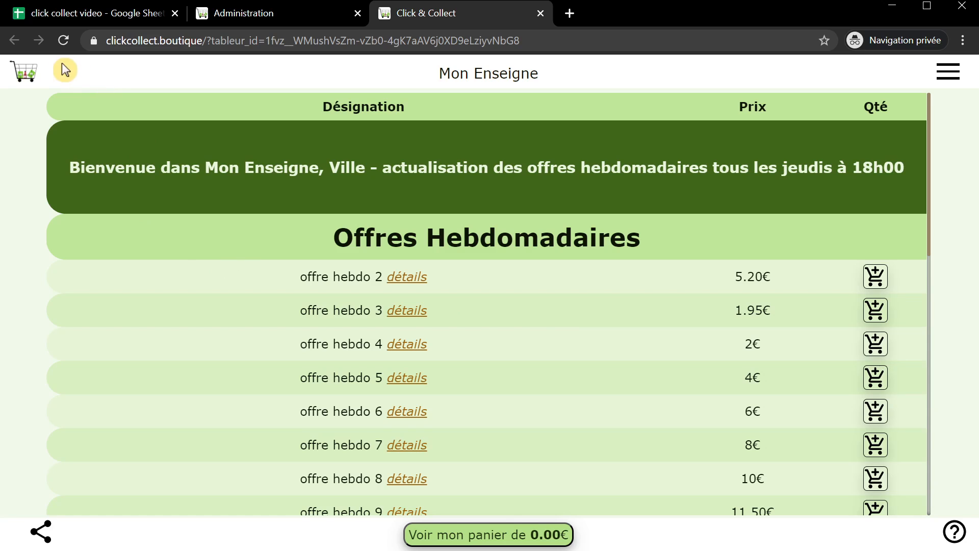
- View the shop's category menu, then close it to return to the Offres Hebdomadaires list
click(969, 73)
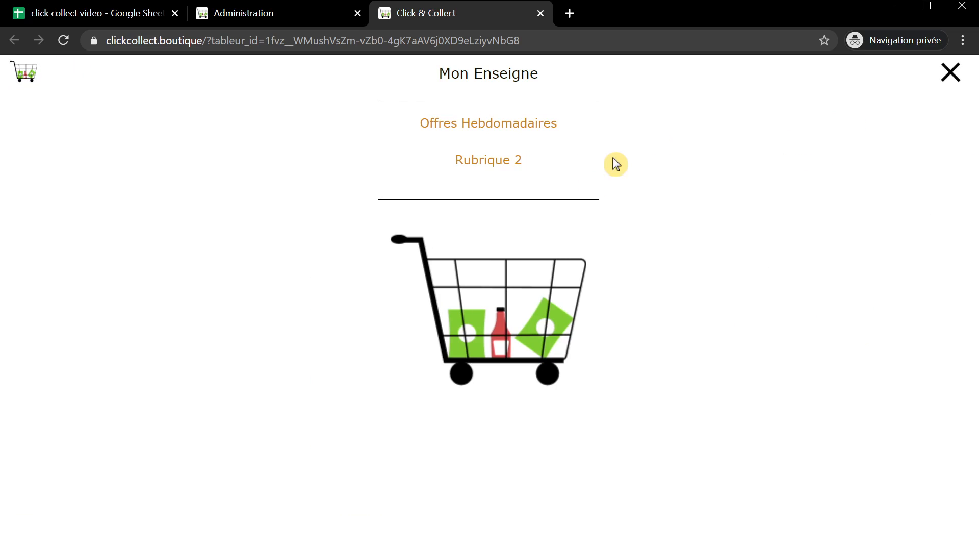
click(946, 75)
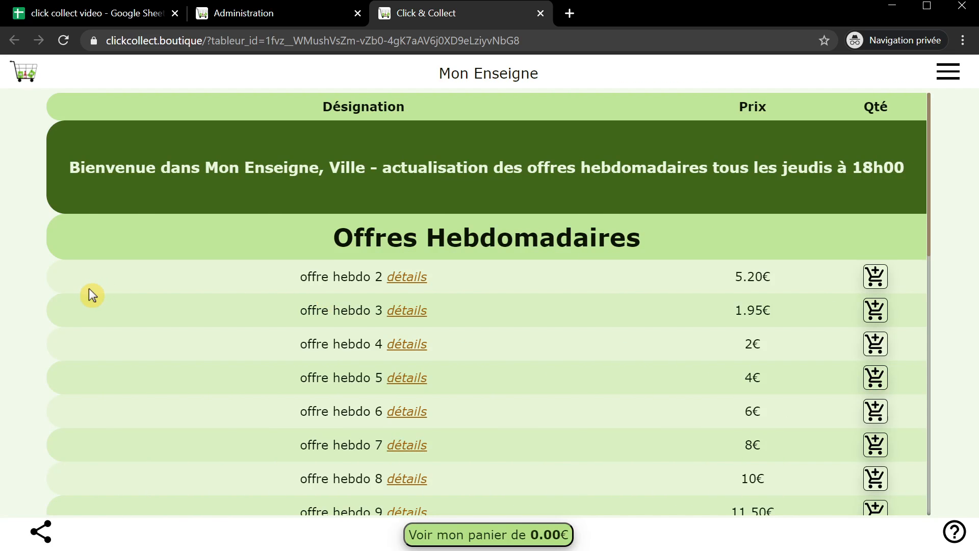